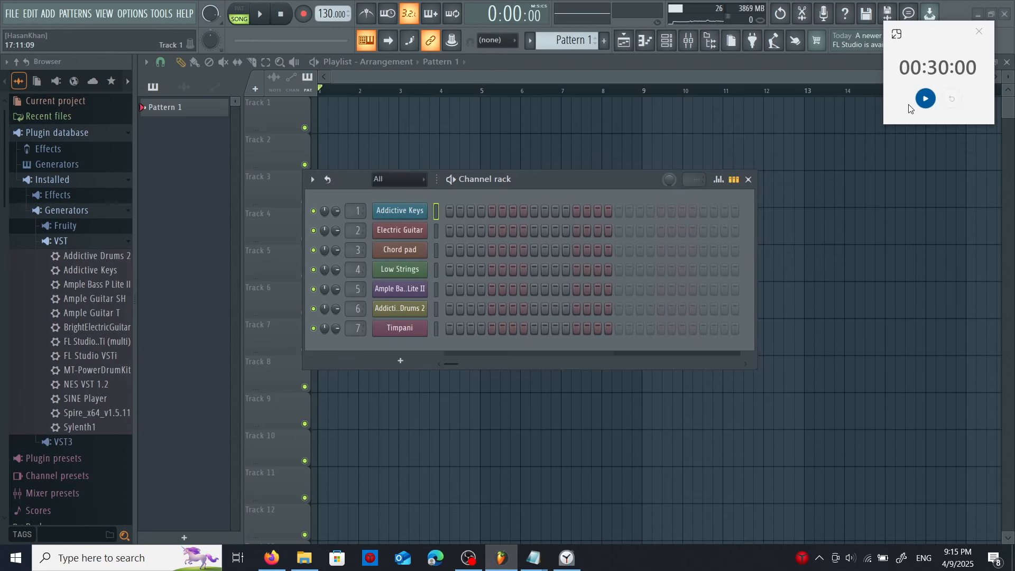
# Start the 30-minute countdown timer and collapse the installed VST and Generators folders in the plugin browser
pyautogui.moveTo(595, 183); pyautogui.dragTo(599, 195)
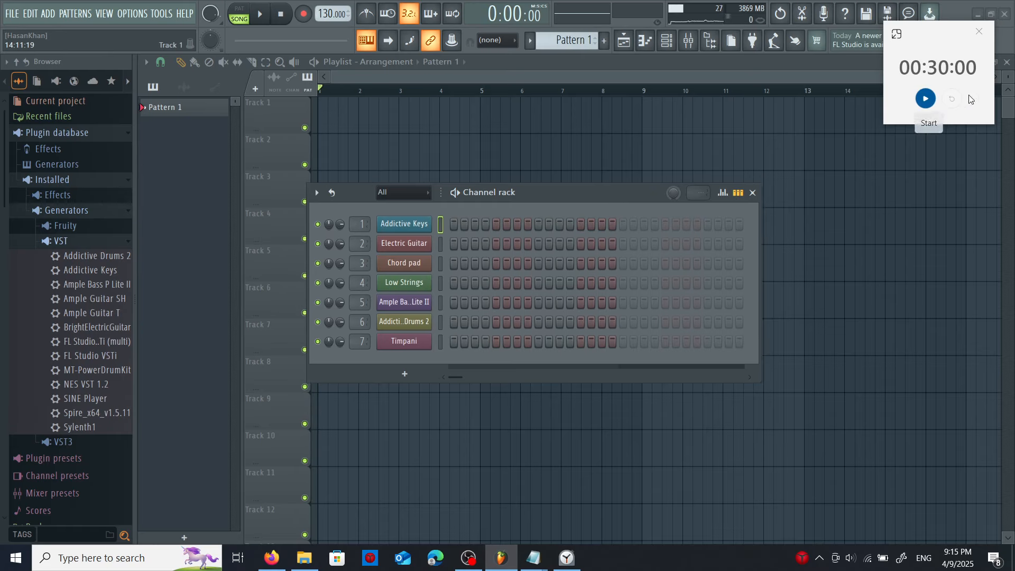
pyautogui.click(925, 99)
pyautogui.click(104, 239)
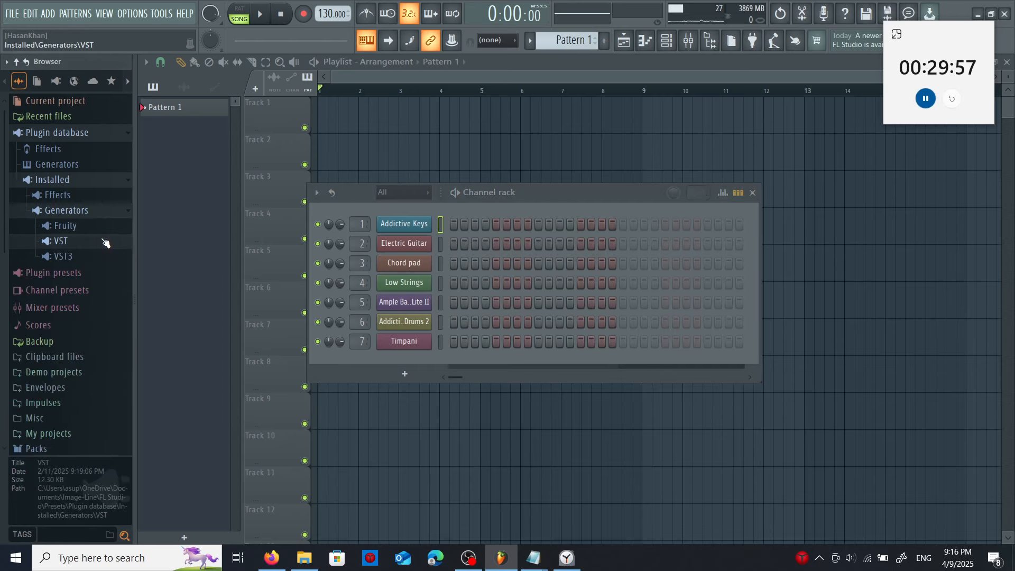
pyautogui.click(112, 215)
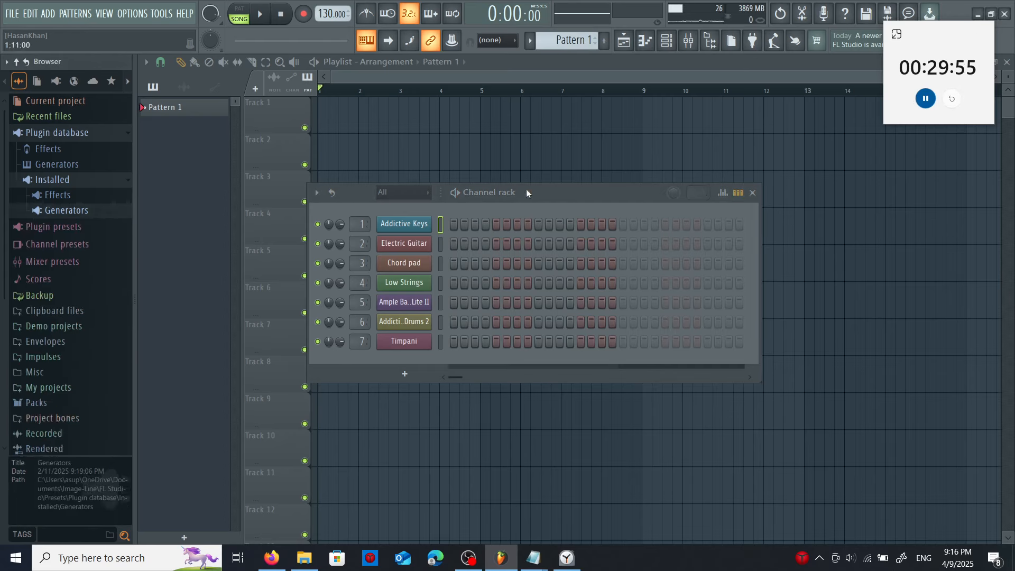
# Open the piano roll of the Addictive Keys channel and move the channel rack aside
pyautogui.rightClick(415, 225)
pyautogui.click(469, 217)
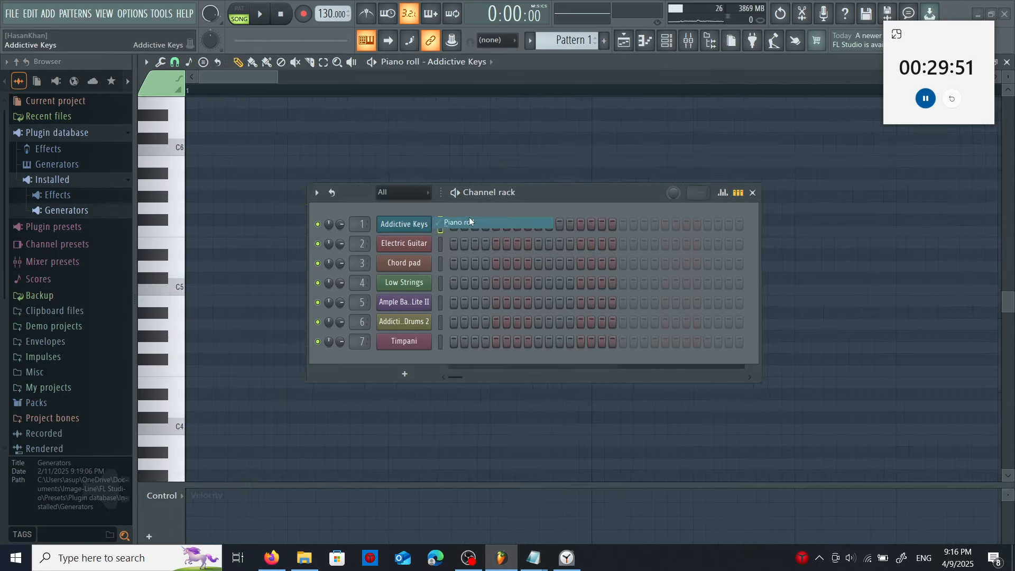
pyautogui.moveTo(502, 192); pyautogui.dragTo(644, 147)
# Switch playback to pattern mode and set the tempo to 112 BPM, playing the pattern briefly before and after
pyautogui.click(243, 7)
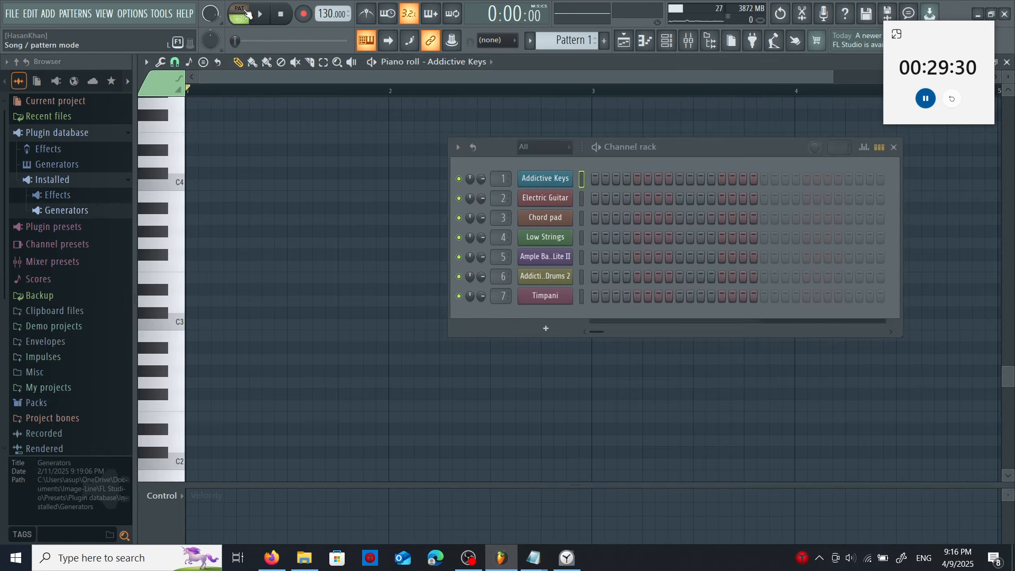
pyautogui.click(262, 16)
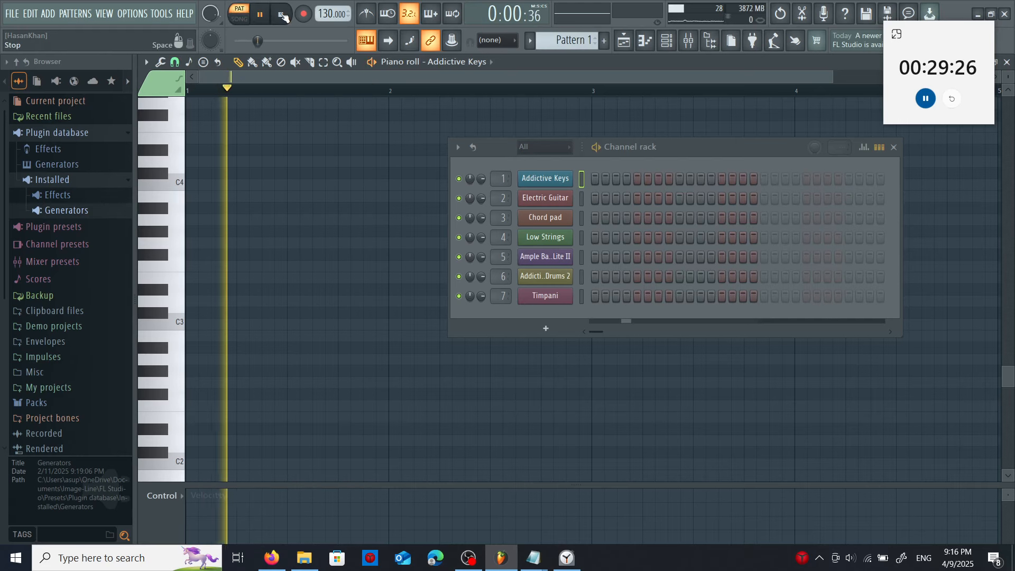
pyautogui.click(281, 14)
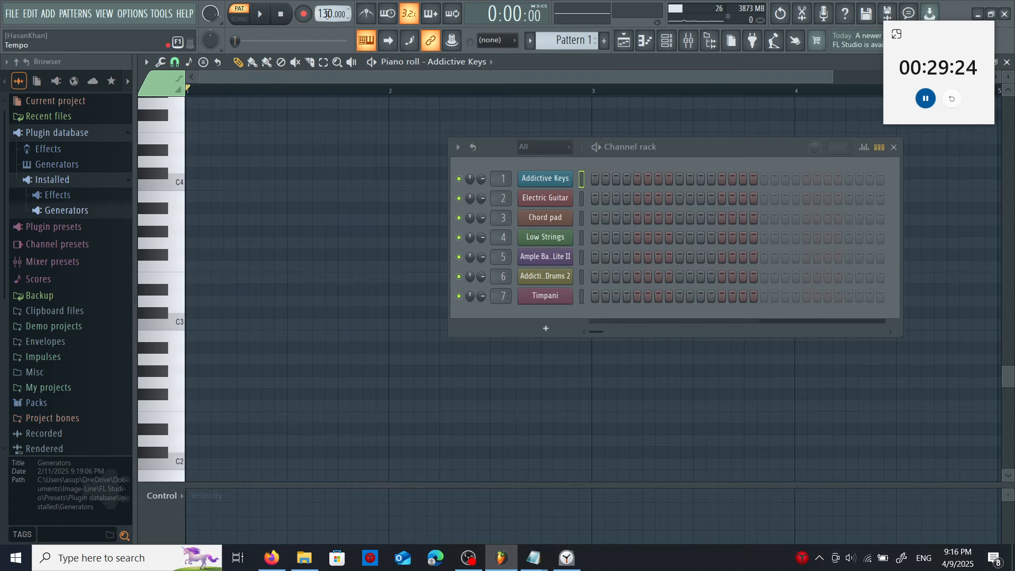
pyautogui.moveTo(327, 14); pyautogui.dragTo(327, 23)
pyautogui.click(266, 13)
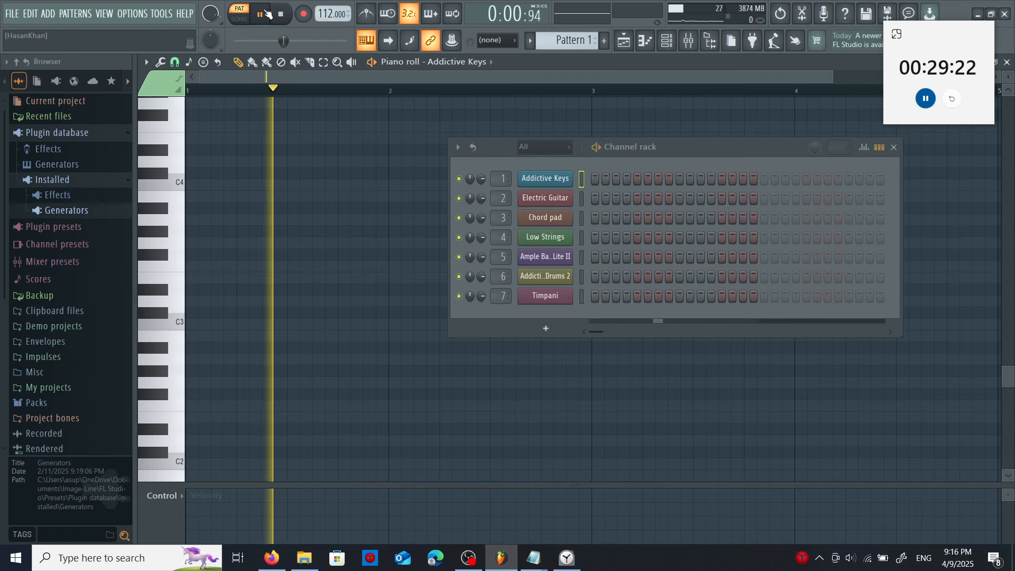
pyautogui.click(281, 14)
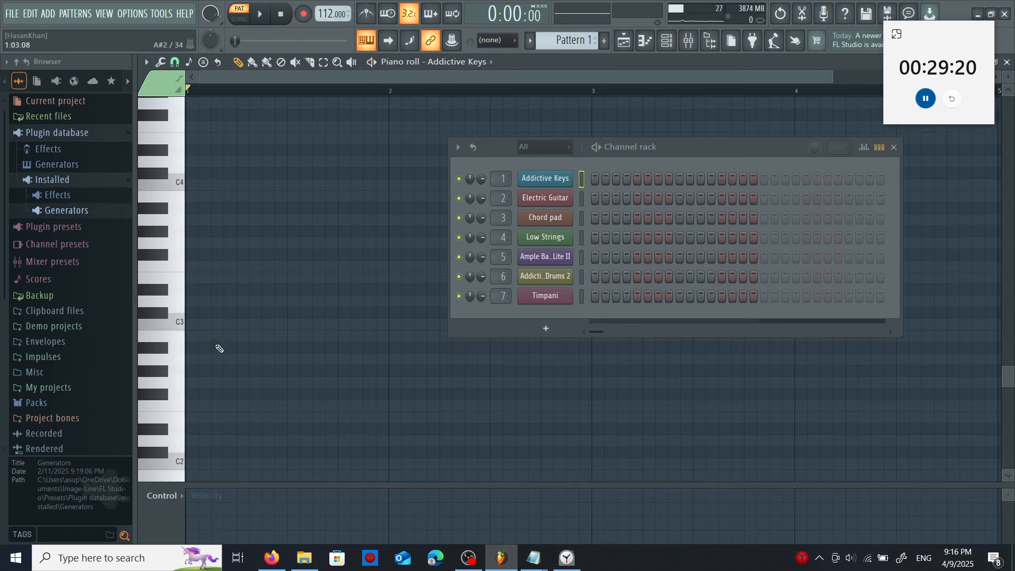
# Draw four one-beat notes alternating A2 and D2 across bar 1 of the Addictive Keys part
pyautogui.scroll(-2, 222, 333)
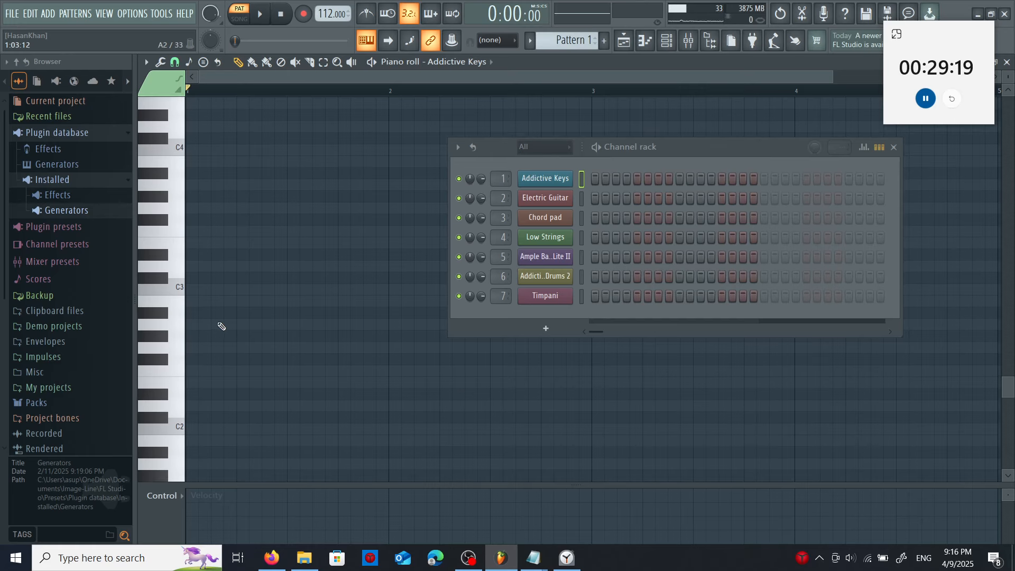
pyautogui.click(192, 325)
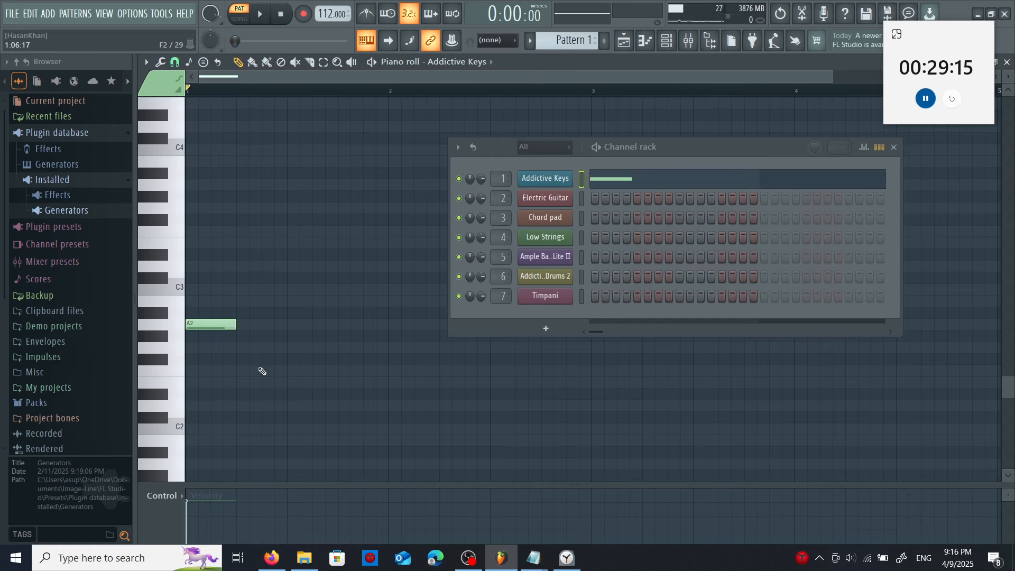
pyautogui.click(260, 406)
pyautogui.click(294, 325)
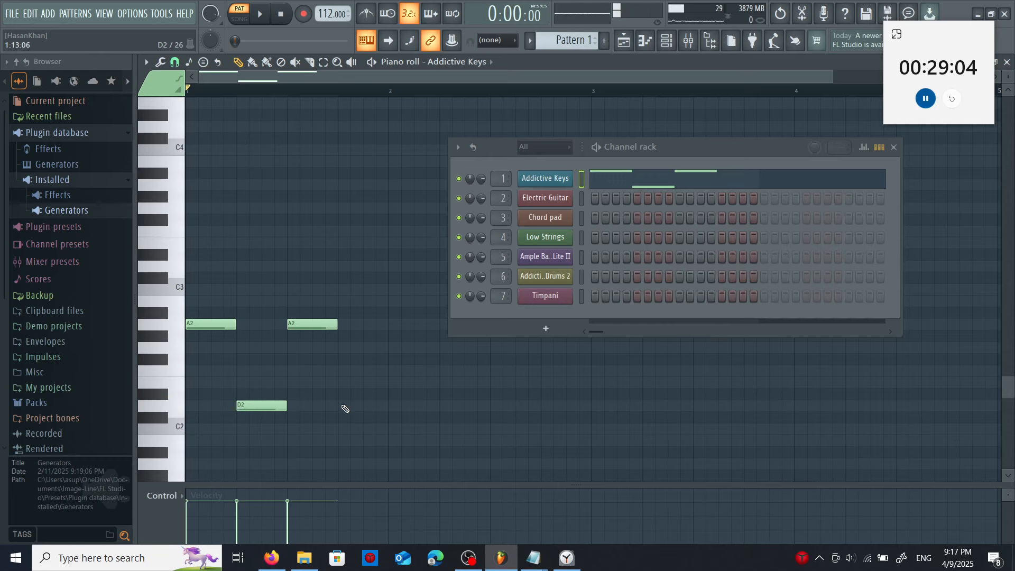
pyautogui.click(345, 406)
# Hide the channel rack and continue the alternating one-beat A2 and D2 notes through bar 2
pyautogui.moveTo(656, 141); pyautogui.dragTo(728, 167)
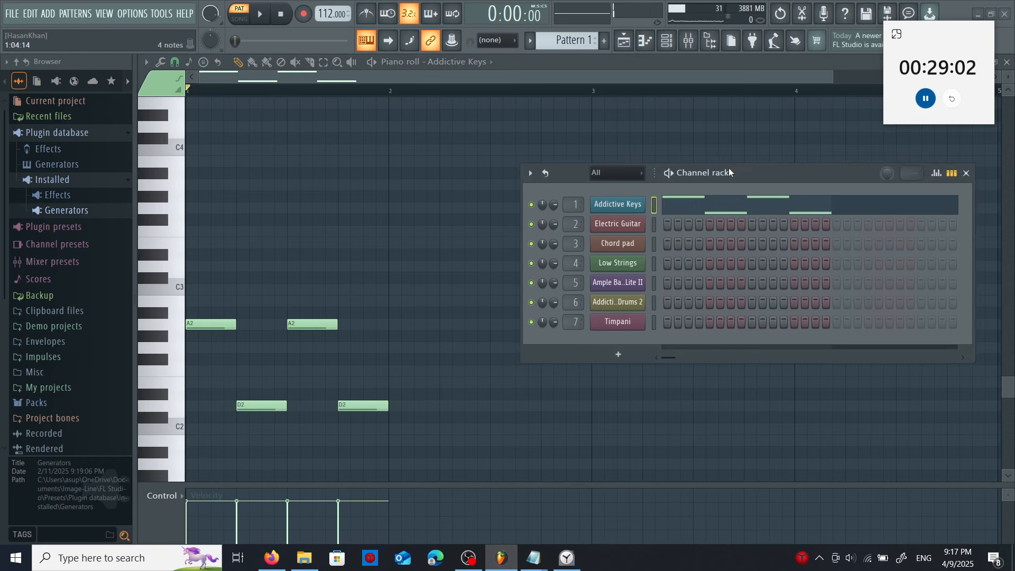
pyautogui.press('F6')
pyautogui.click(445, 405)
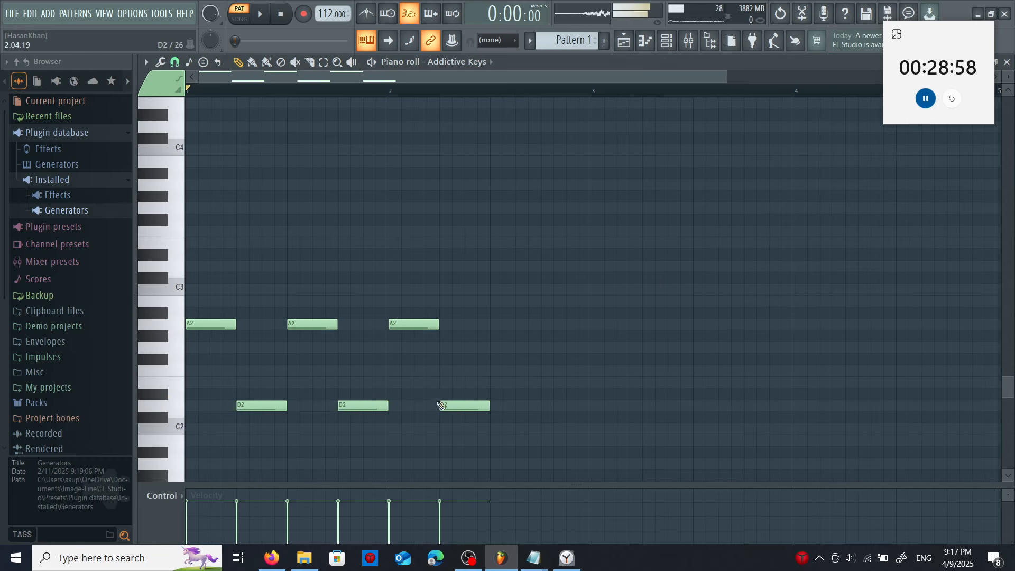
pyautogui.click(495, 324)
pyautogui.click(548, 406)
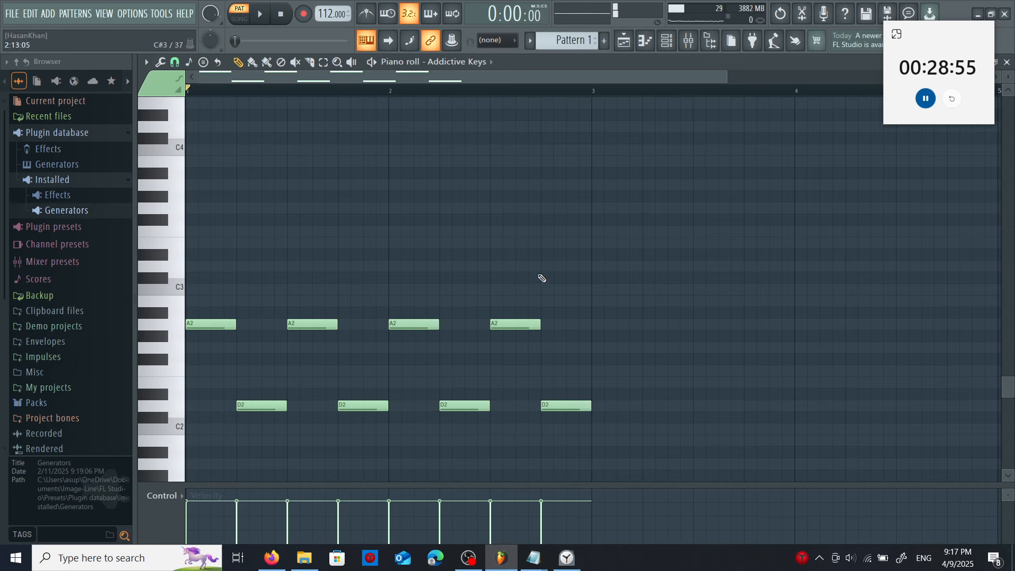
# Duplicate the two bars of Addictive Keys notes into bars 3 and 4 and clear the selection
pyautogui.hotkey('ctrl', 'a')
pyautogui.moveTo(346, 78); pyautogui.dragTo(233, 77)
pyautogui.hotkey('ctrl', 'b')
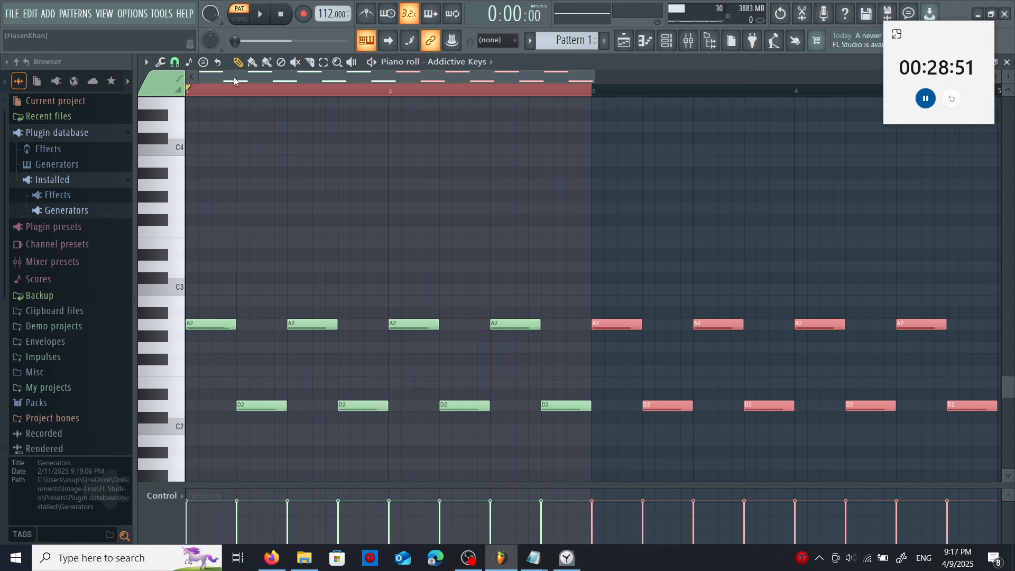
pyautogui.click(223, 90)
pyautogui.click(212, 88)
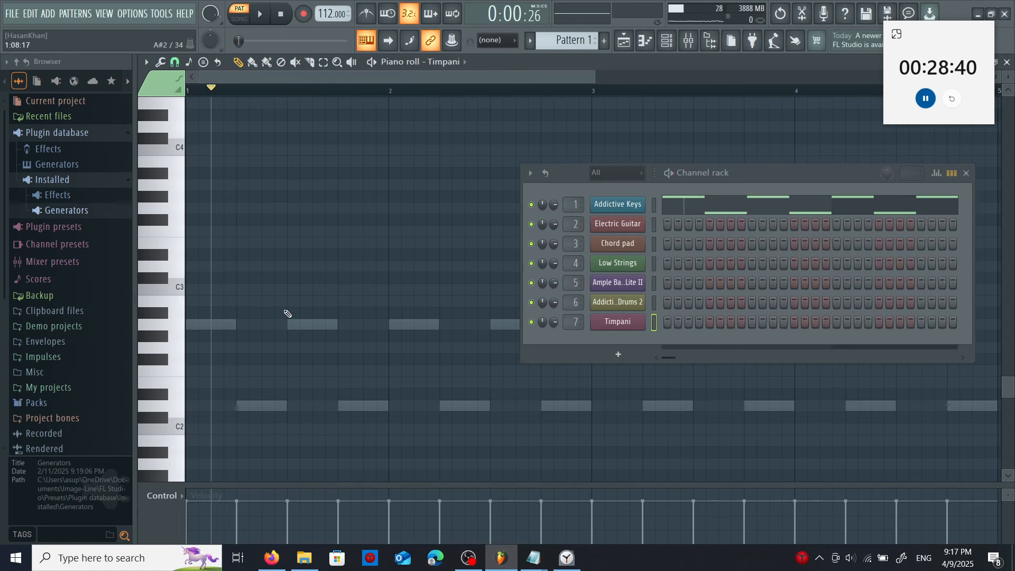
# Draw short Timpani notes in bar 1, C5 on steps 1, 8 and 9 and B4 on beat 4, add C5 starting bar 2, and select all
pyautogui.scroll(3, 334, 334)
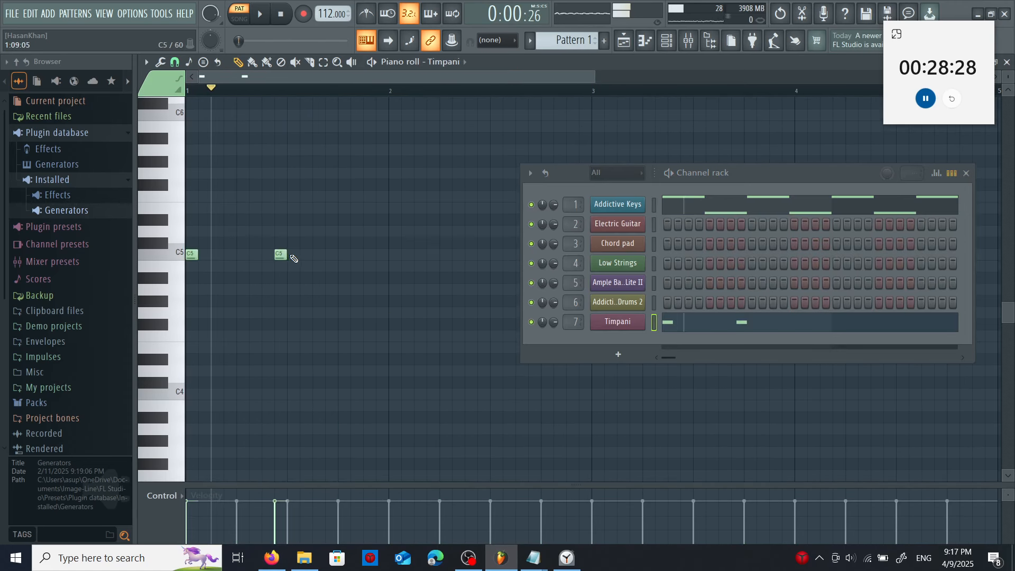
pyautogui.click(291, 254)
pyautogui.click(340, 267)
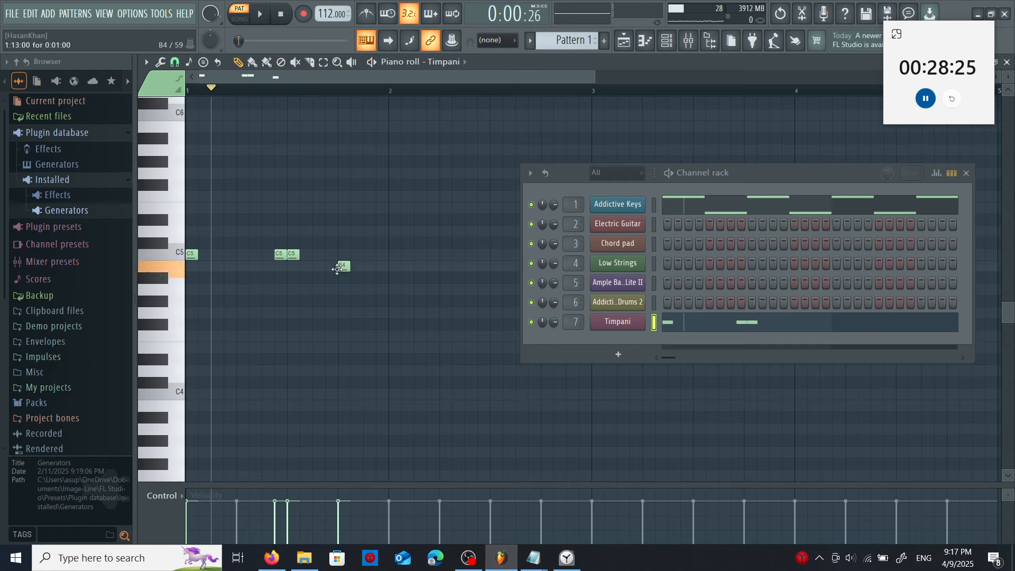
pyautogui.click(392, 254)
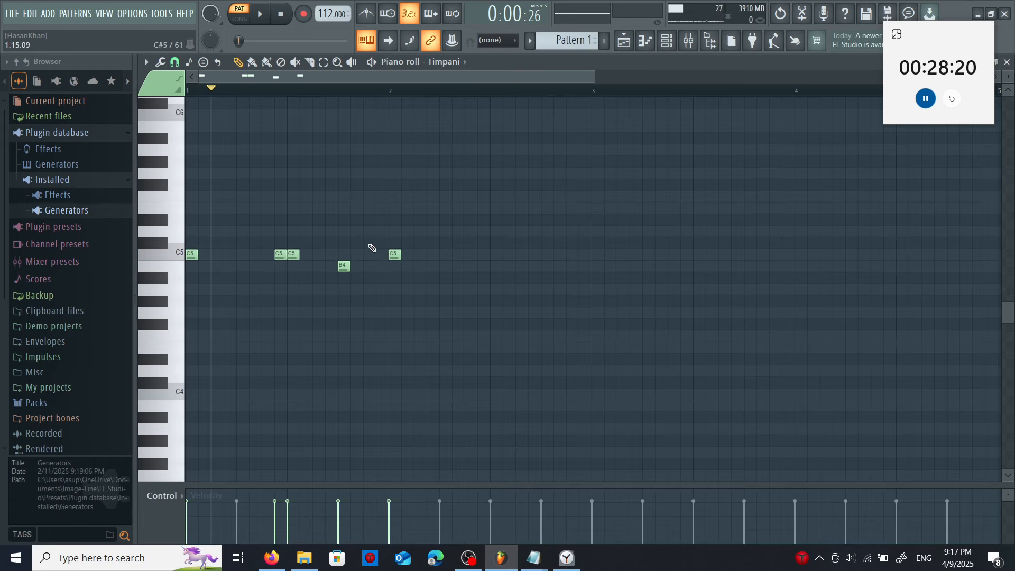
pyautogui.hotkey('ctrl', 'a')
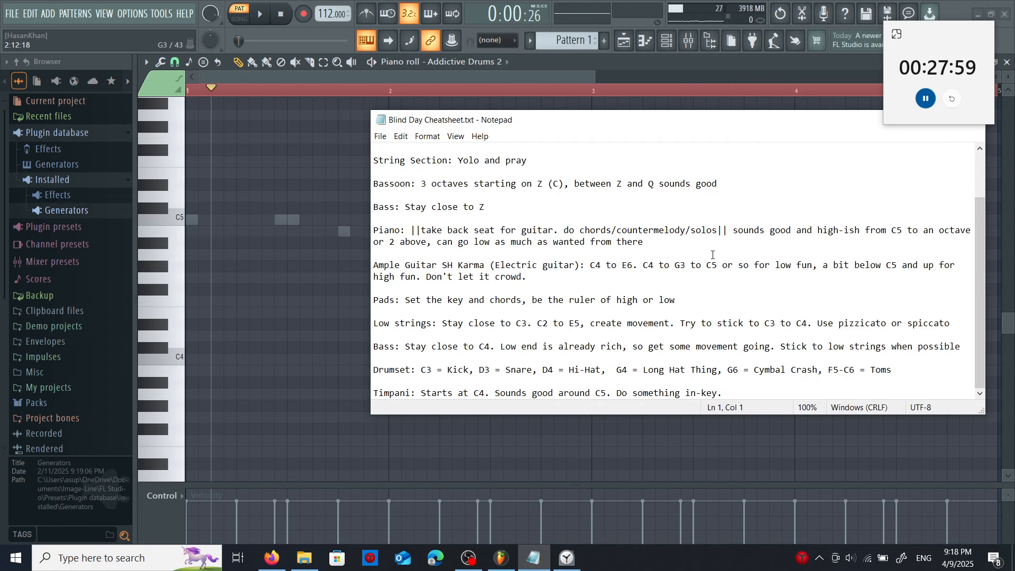
# Draw a D4 hi-hat rhythm across bar 1 of Addictive Drums 2 and lower several hits' velocity to about 61%
pyautogui.click(340, 267)
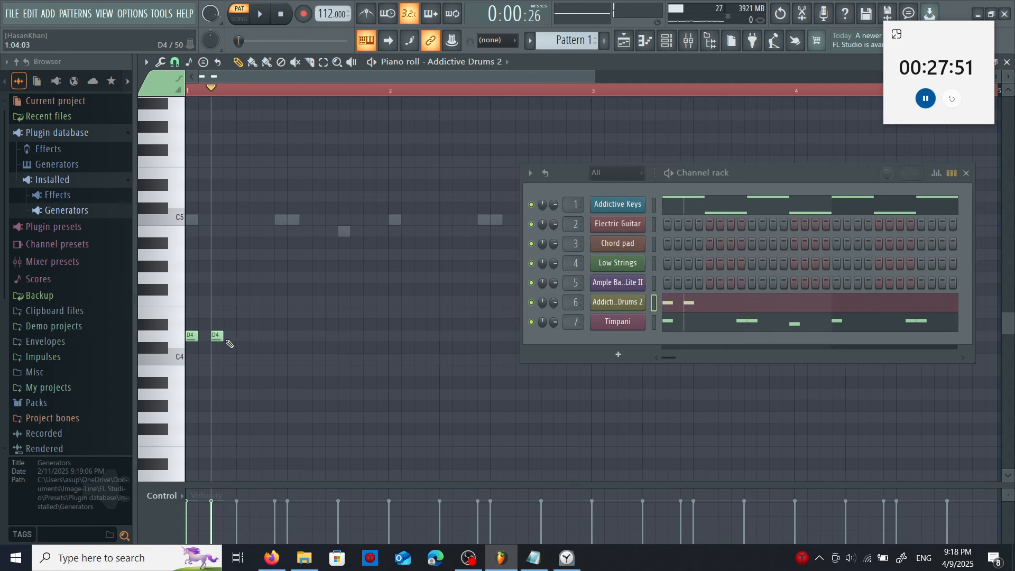
pyautogui.click(230, 335)
pyautogui.click(241, 335)
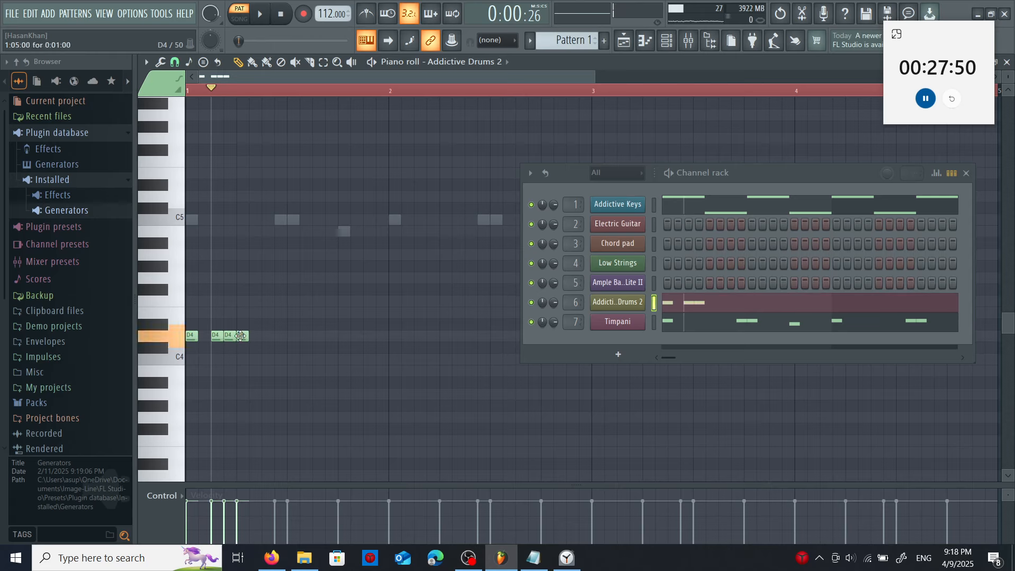
pyautogui.click(266, 335)
pyautogui.click(279, 335)
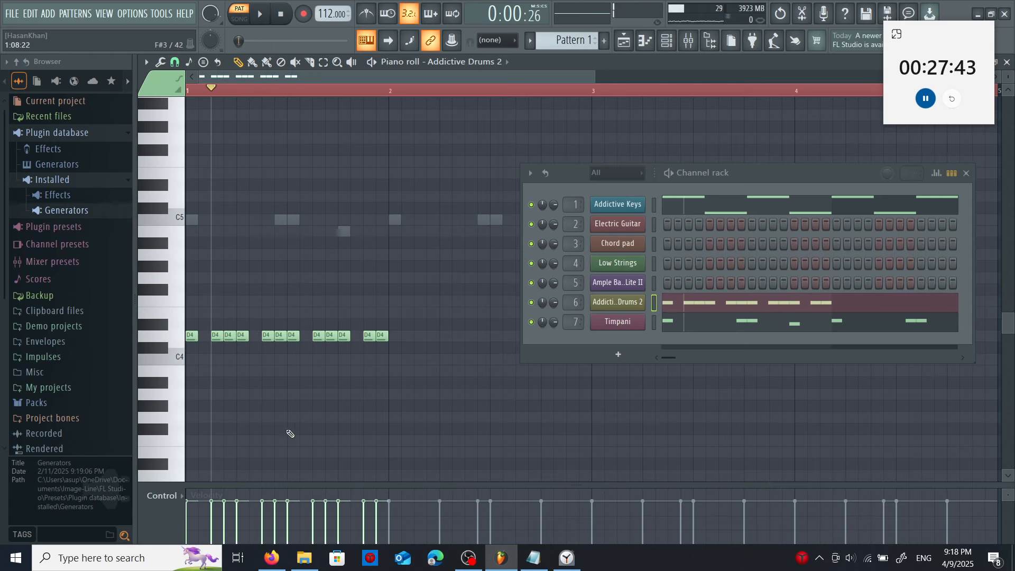
pyautogui.click(218, 512)
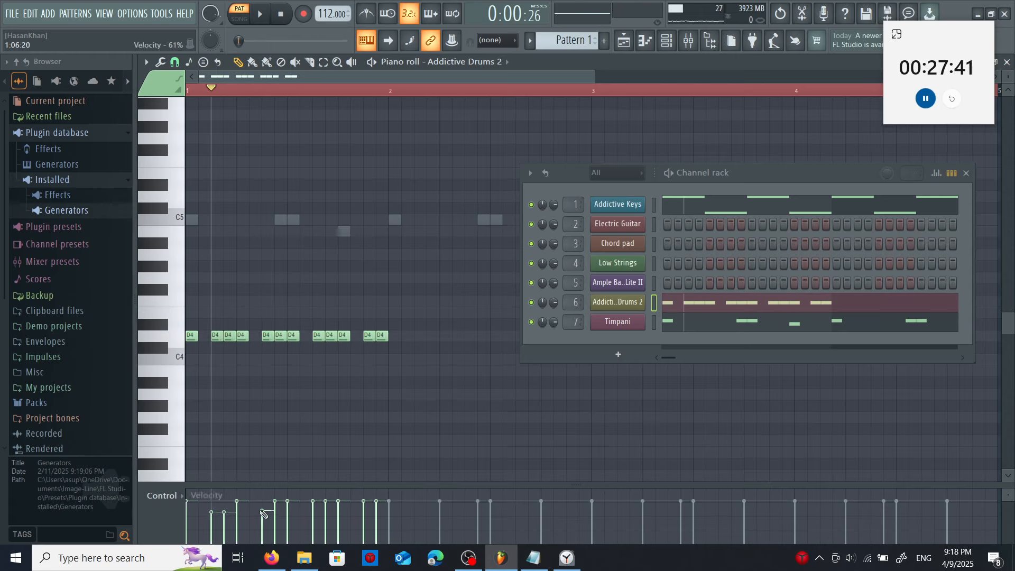
pyautogui.moveTo(263, 514); pyautogui.dragTo(274, 514)
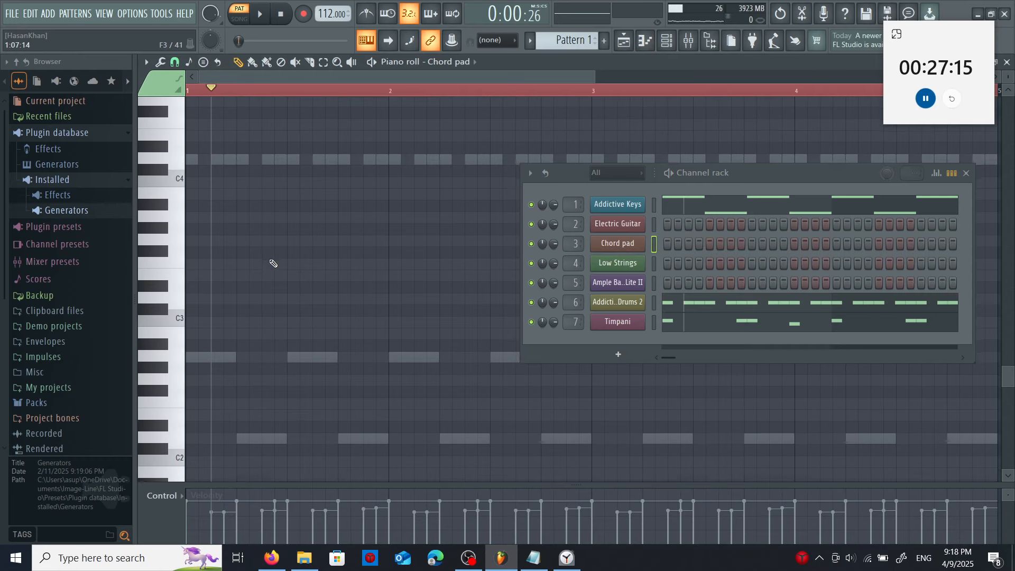
# Draw two-bar Chord pad notes: A2 and D3 over bars 1 and 2, C3 and G3 over bars 3 and 4
pyautogui.click(197, 364)
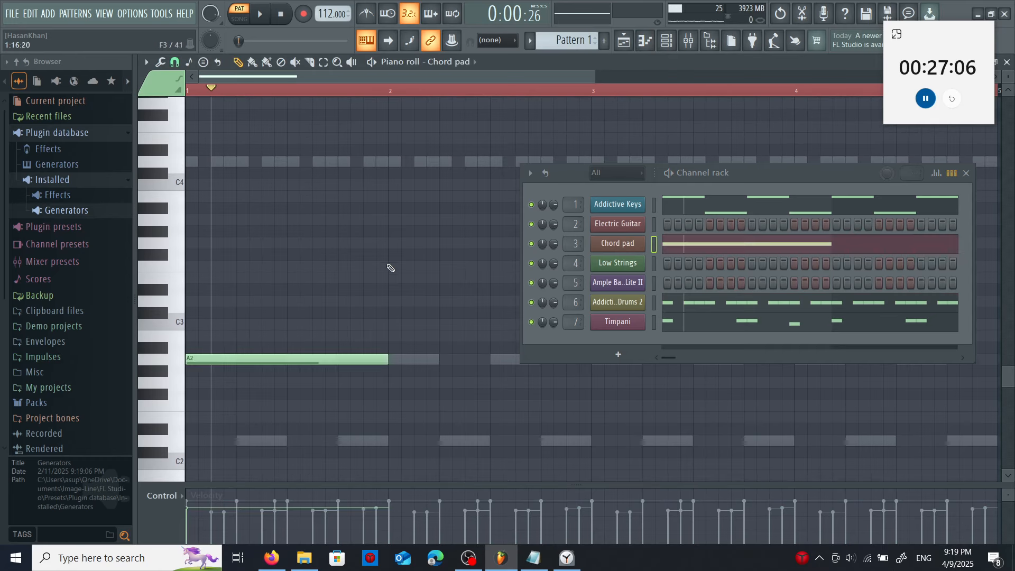
pyautogui.click(967, 173)
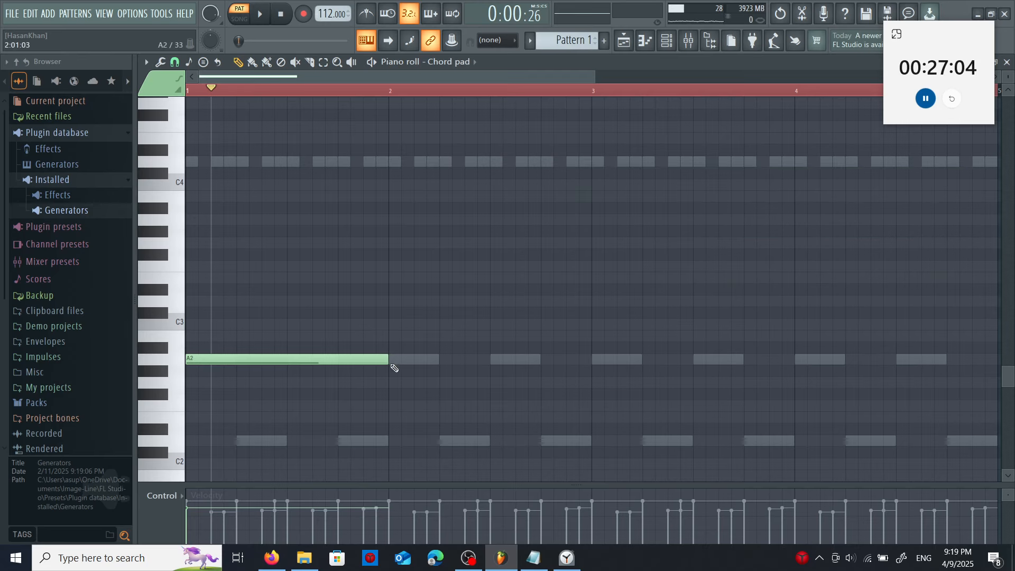
pyautogui.moveTo(394, 368); pyautogui.dragTo(517, 364)
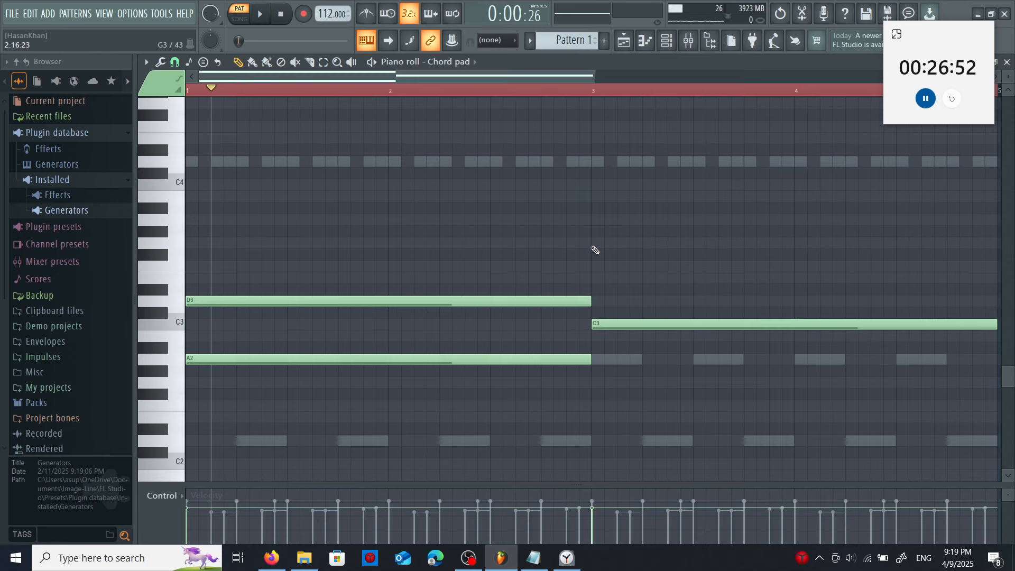
pyautogui.click(593, 243)
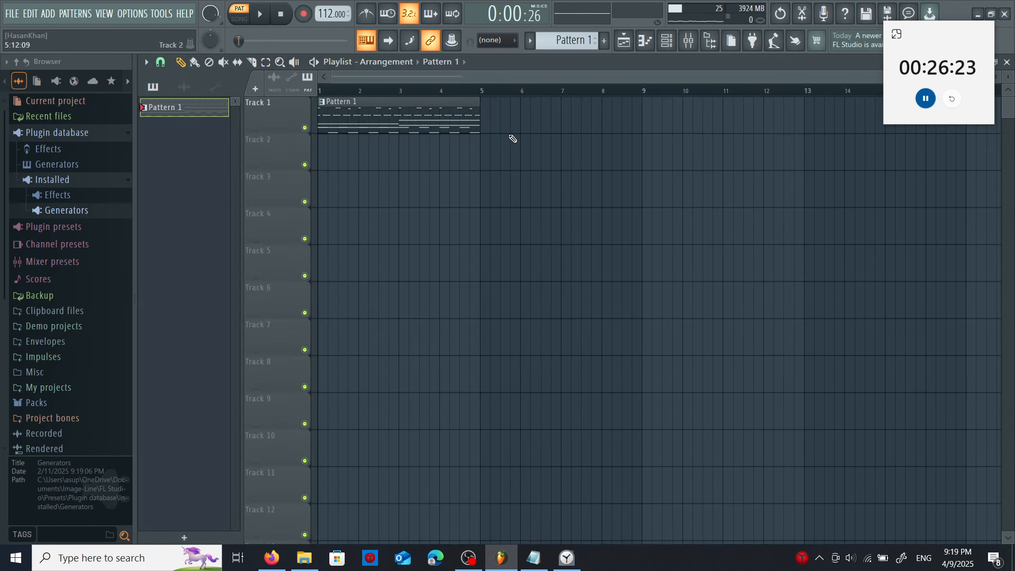
# Clone Pattern 1 and open the Electric Guitar channel's piano roll in the copy
pyautogui.rightClick(191, 107)
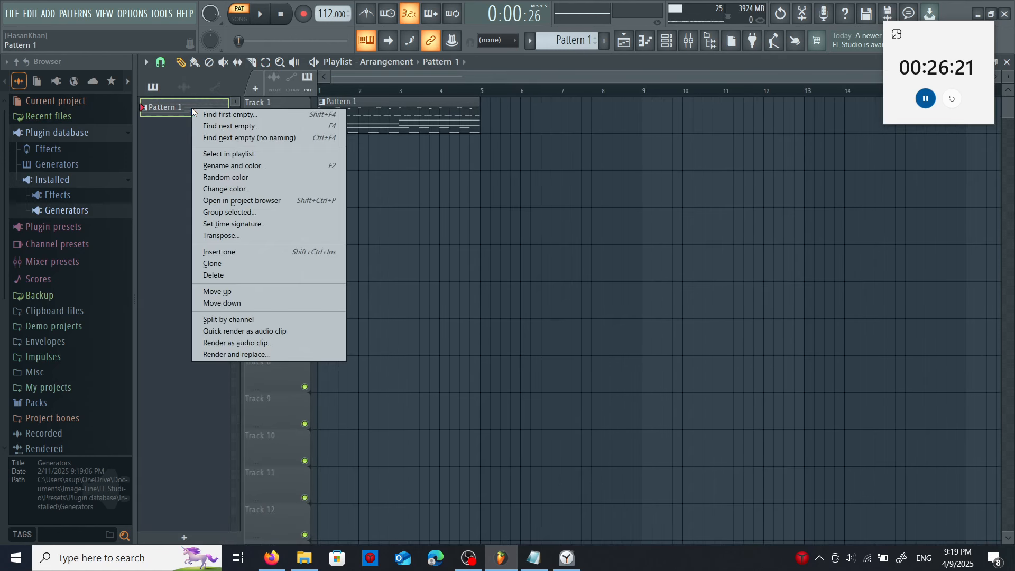
pyautogui.click(236, 262)
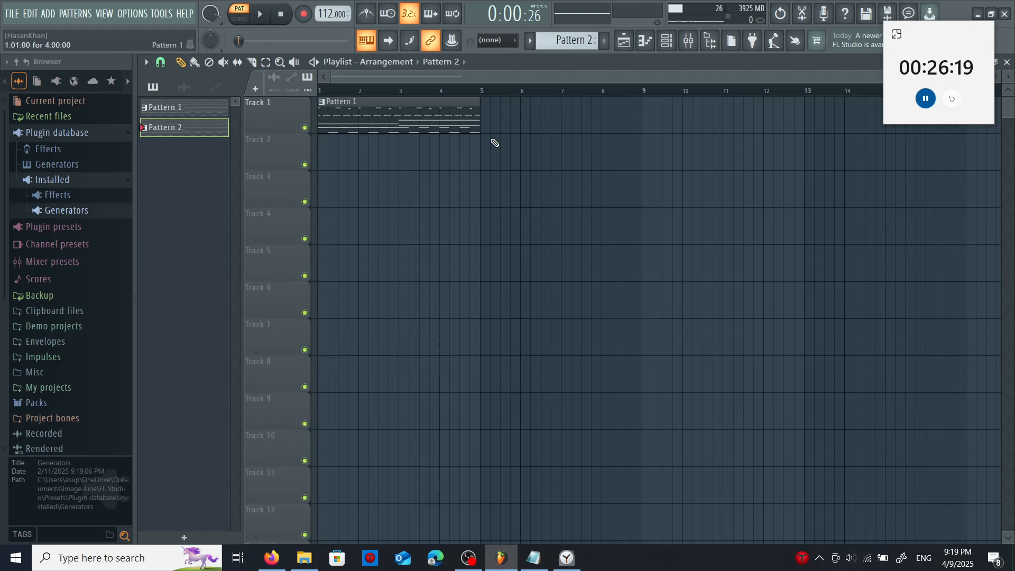
pyautogui.click(669, 41)
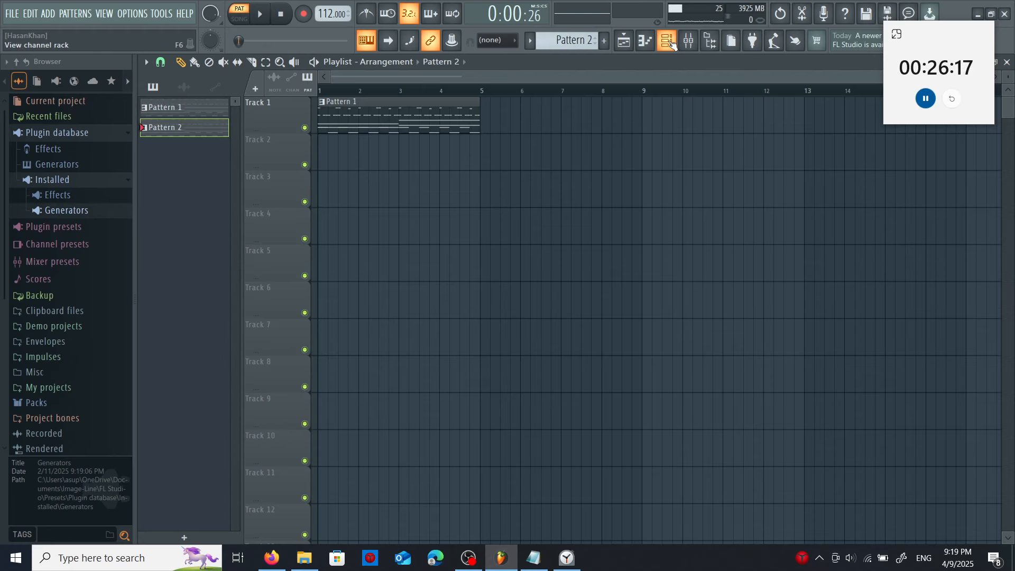
pyautogui.click(638, 224)
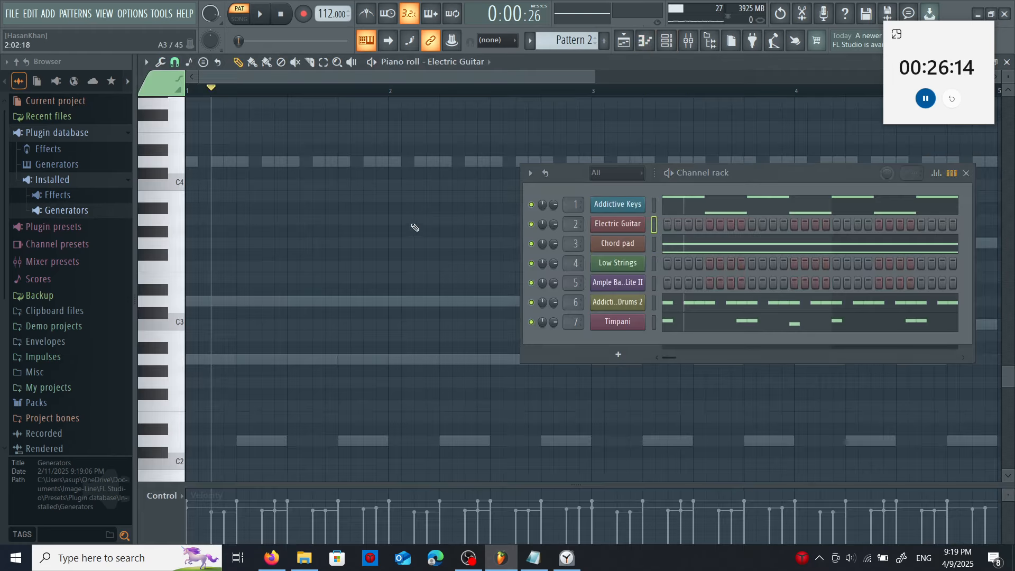
pyautogui.scroll(-3, 476, 155)
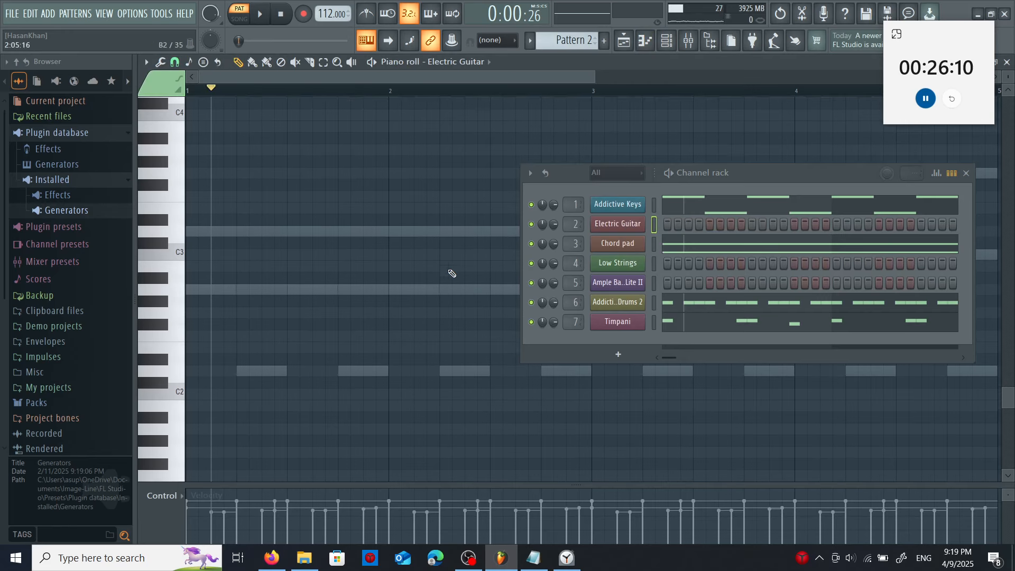
# Check the cheatsheet's guitar range, then draw the Electric Guitar melody: A4, F4, F4 and A4 in bar 1, F4, G4 and C#4 in bar 2
pyautogui.hotkey('alt', 'Tab')
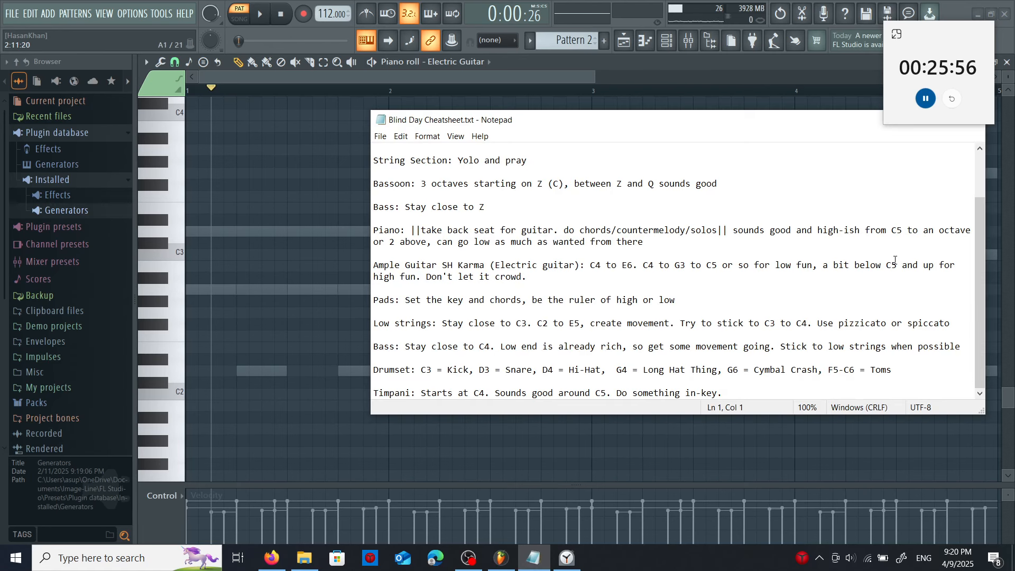
pyautogui.scroll(2, 241, 216)
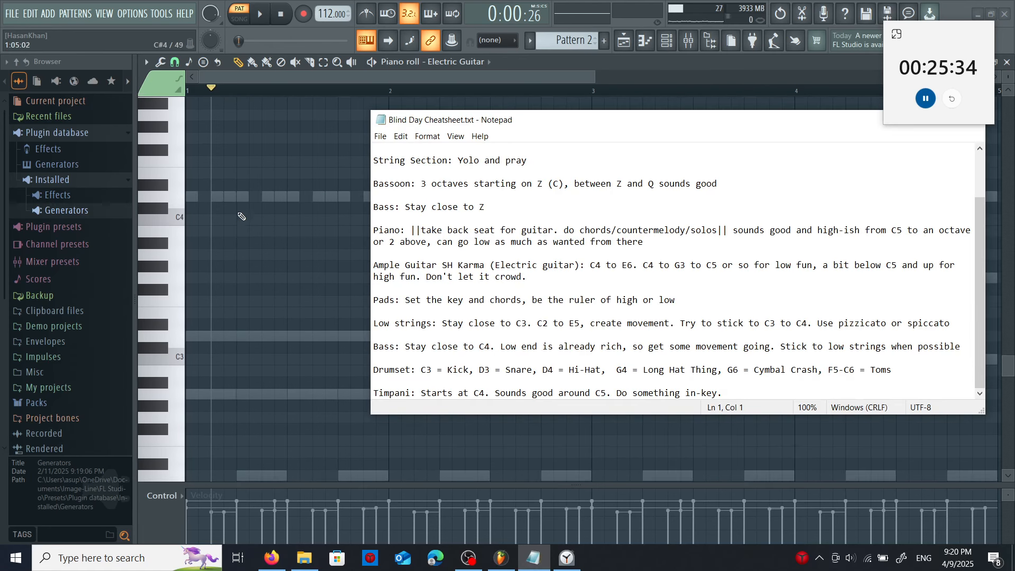
pyautogui.click(233, 208)
pyautogui.scroll(2, 228, 210)
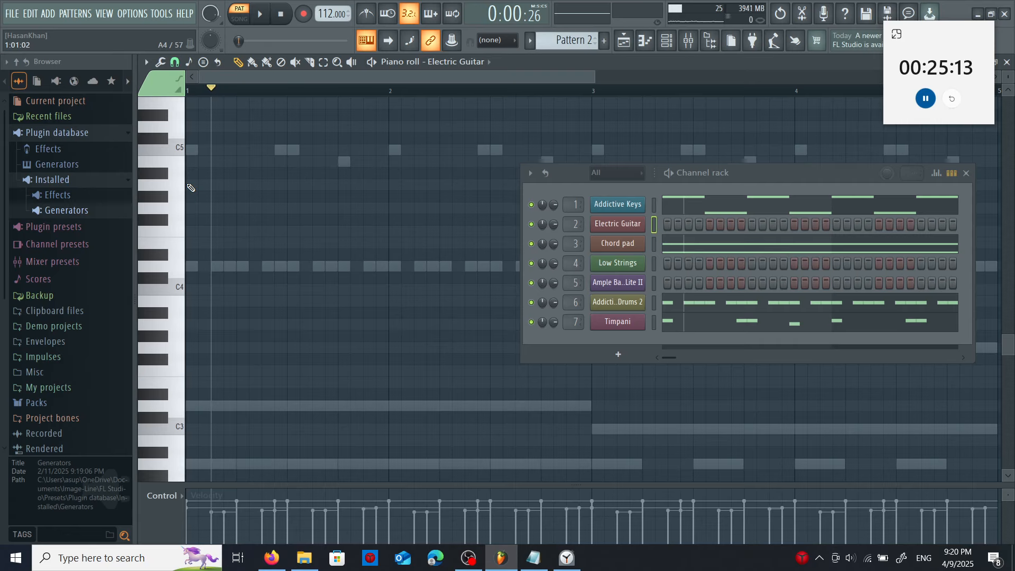
pyautogui.moveTo(193, 188); pyautogui.dragTo(262, 185)
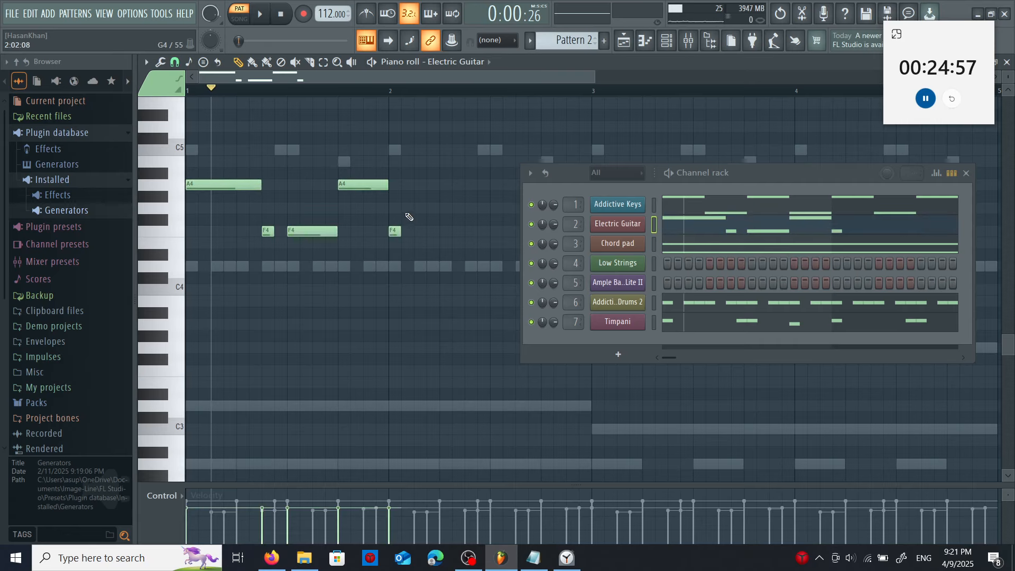
pyautogui.click(407, 208)
pyautogui.moveTo(414, 208); pyautogui.dragTo(490, 209)
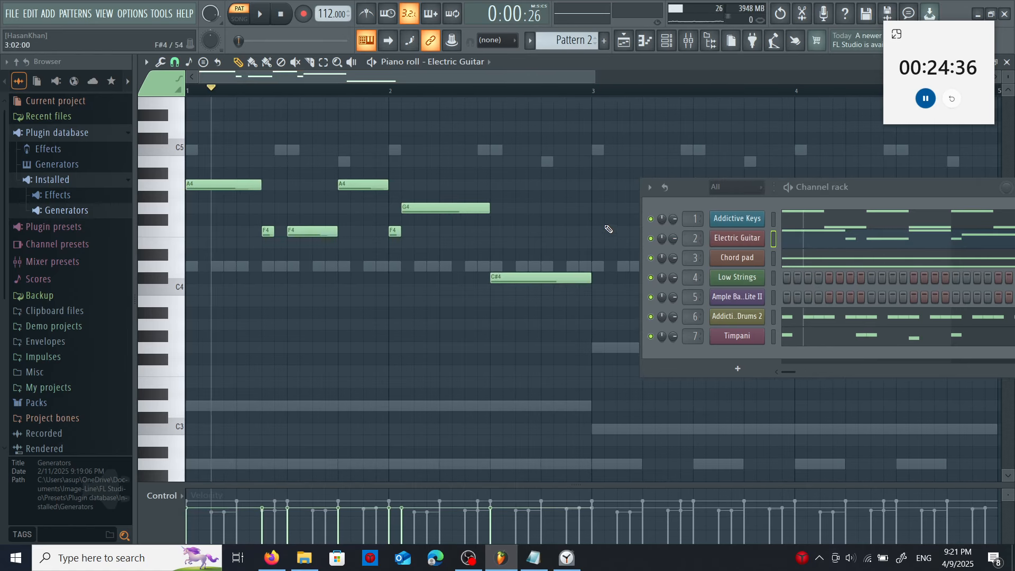
# Remove all the Electric Guitar notes from Pattern 2 and delete that pattern from the project
pyautogui.hotkey('ctrl', 'a')
pyautogui.press('Delete')
pyautogui.press('F5')
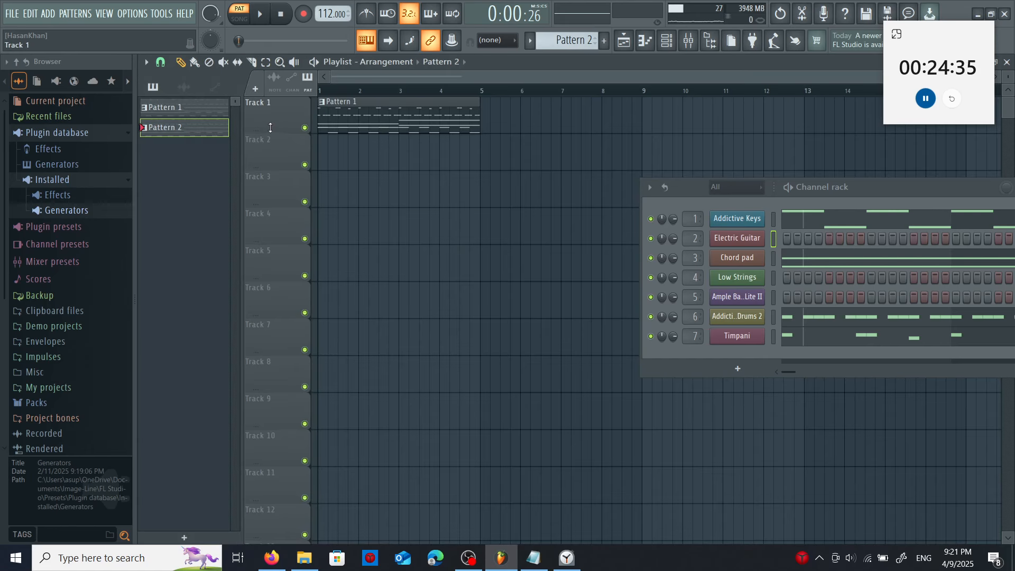
pyautogui.rightClick(211, 131)
pyautogui.click(230, 299)
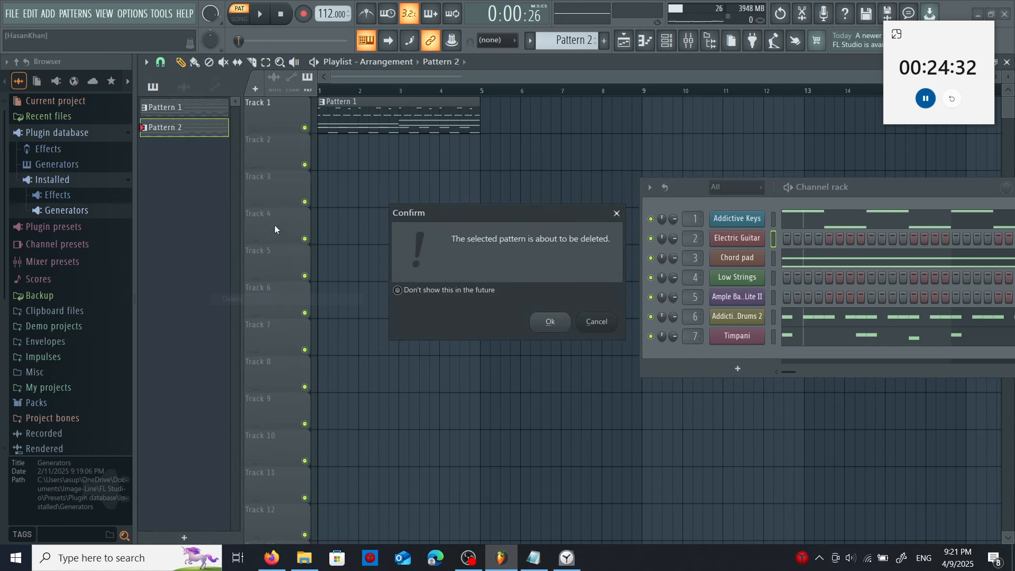
pyautogui.click(550, 322)
# Create a new pattern named "guitar song" and open the Electric Guitar channel's piano roll in it
pyautogui.click(604, 41)
pyautogui.write('guitar son')
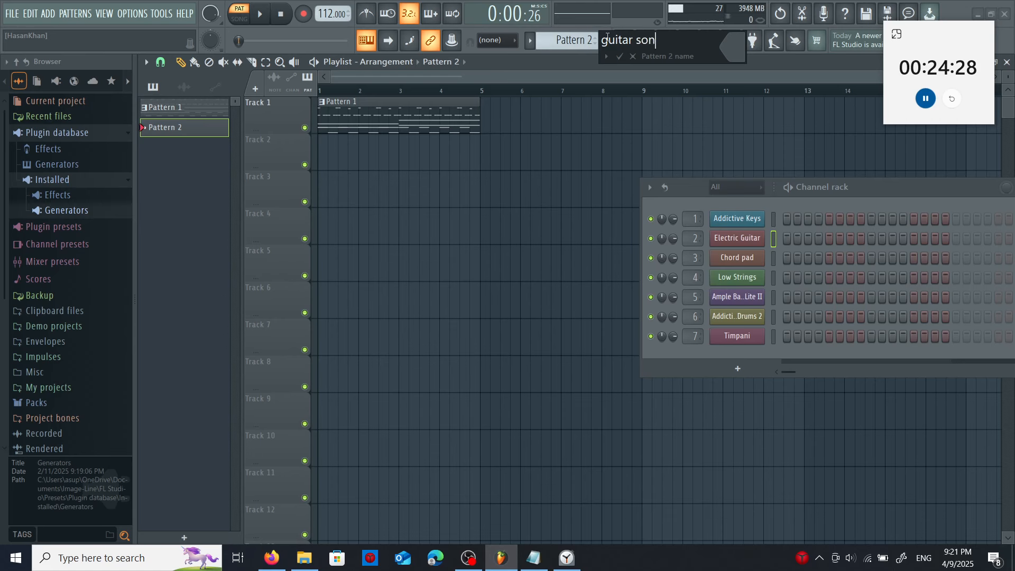
pyautogui.write('g')
pyautogui.press('Return')
pyautogui.rightClick(748, 239)
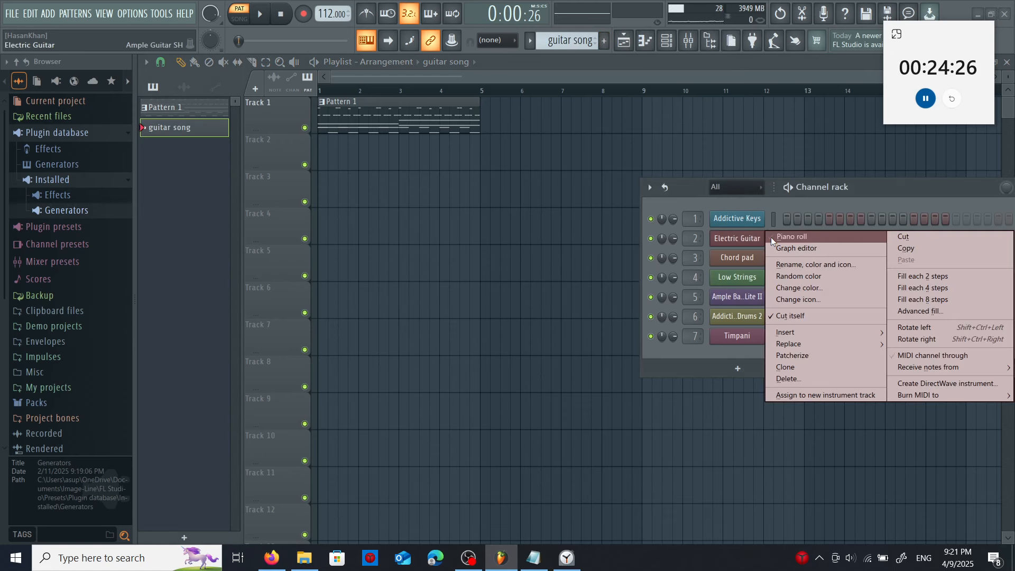
pyautogui.click(772, 238)
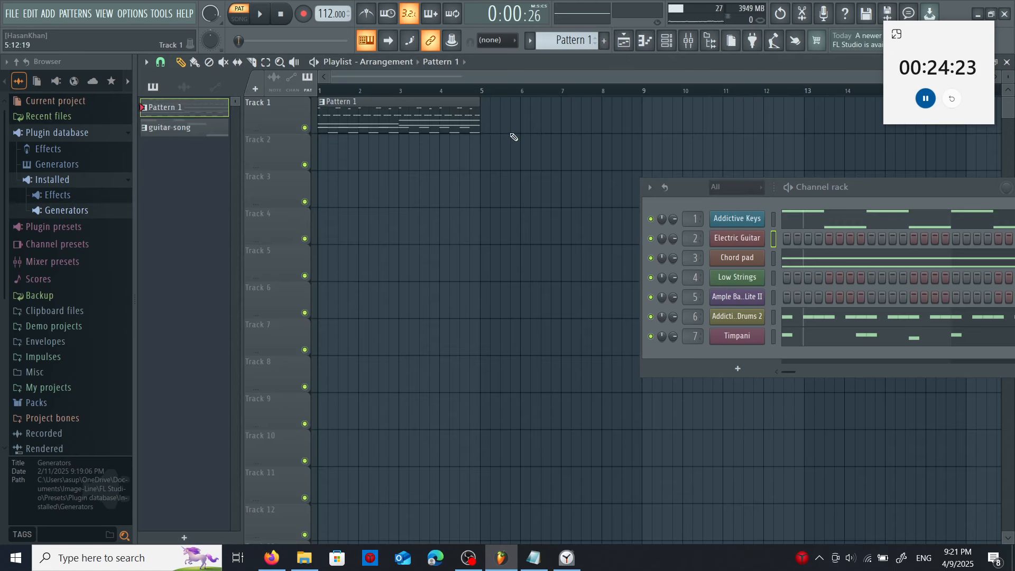
# Place a second Pattern 1 clip on Track 1 of the playlist, starting at bar 5
pyautogui.click(513, 114)
pyautogui.moveTo(531, 108); pyautogui.dragTo(508, 104)
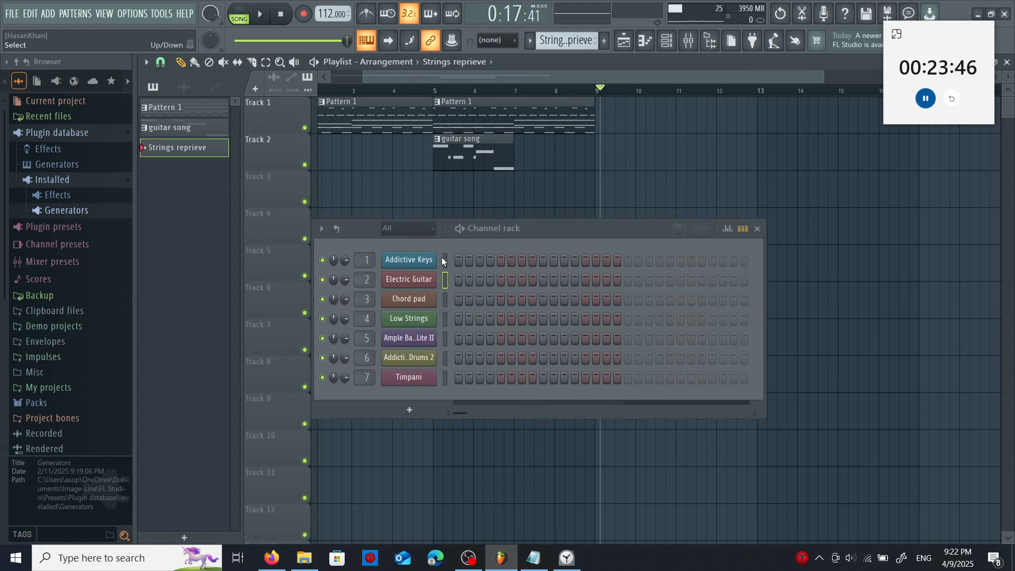
# Open the Low Strings channel's instrument and load Strings from the Berlin Orchestra Inspire 1 Strings folder
pyautogui.rightClick(428, 319)
pyautogui.click(419, 320)
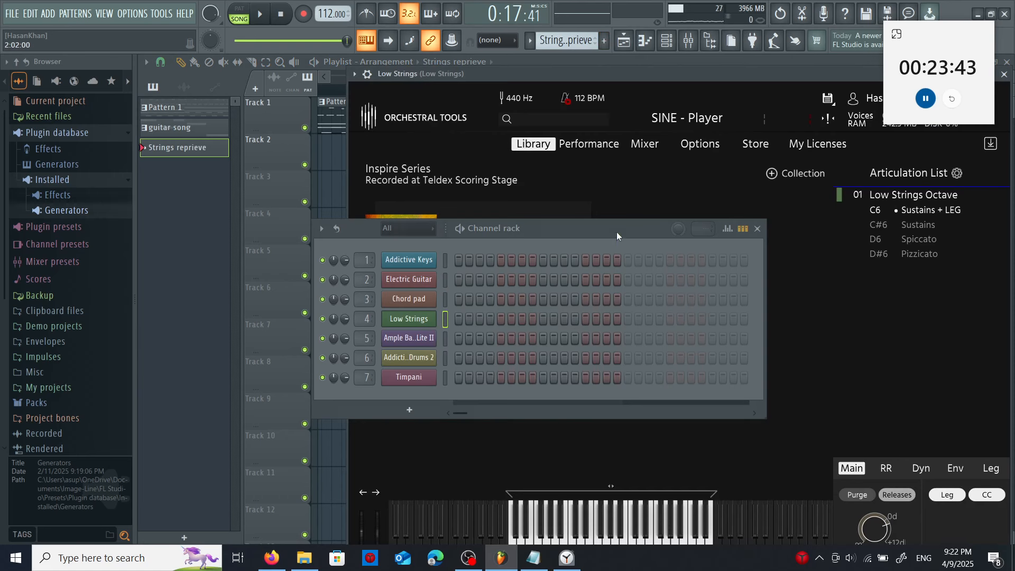
pyautogui.moveTo(616, 232); pyautogui.dragTo(336, 339)
pyautogui.click(538, 327)
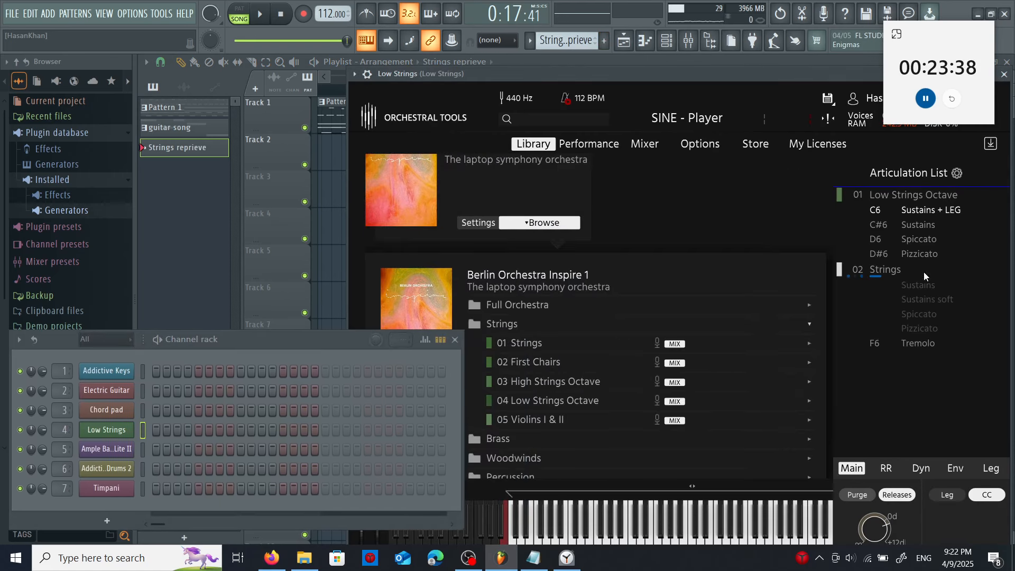
# Remove Low Strings Octave from the articulation list, assign Strings to slot 01, and close the instrument
pyautogui.rightClick(870, 195)
pyautogui.click(756, 300)
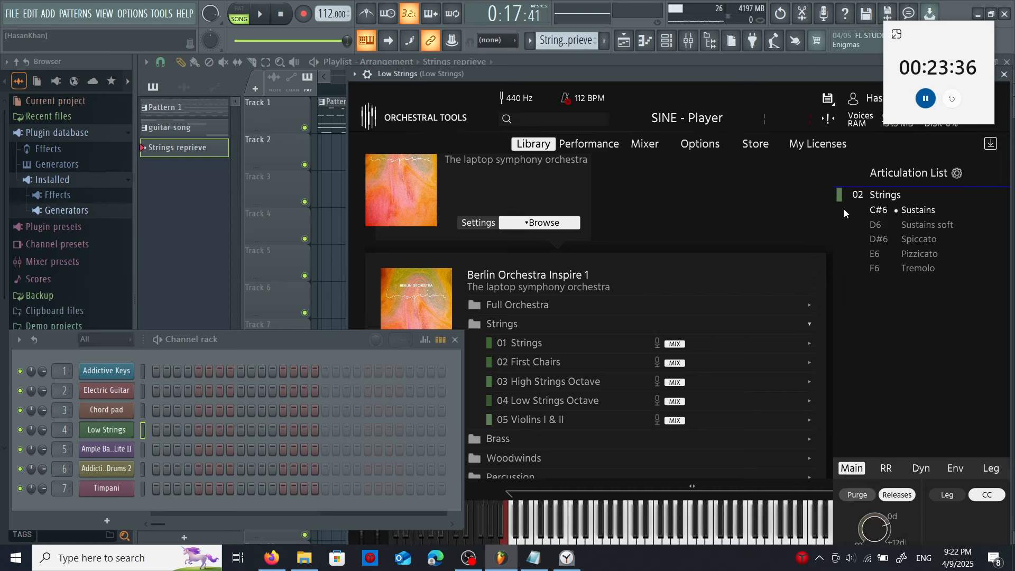
pyautogui.click(857, 201)
pyautogui.click(858, 229)
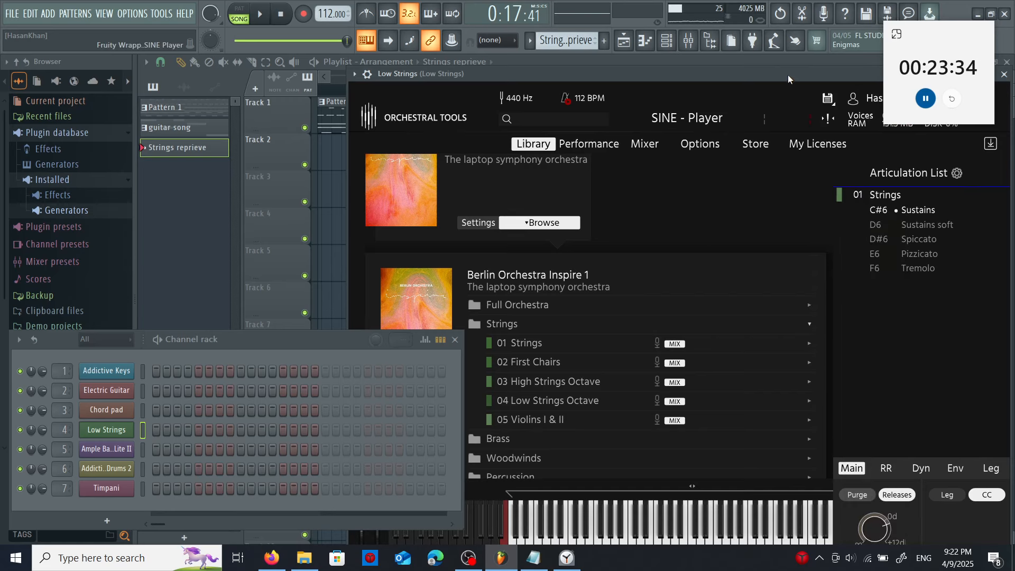
pyautogui.moveTo(788, 79); pyautogui.dragTo(358, 79)
pyautogui.click(574, 74)
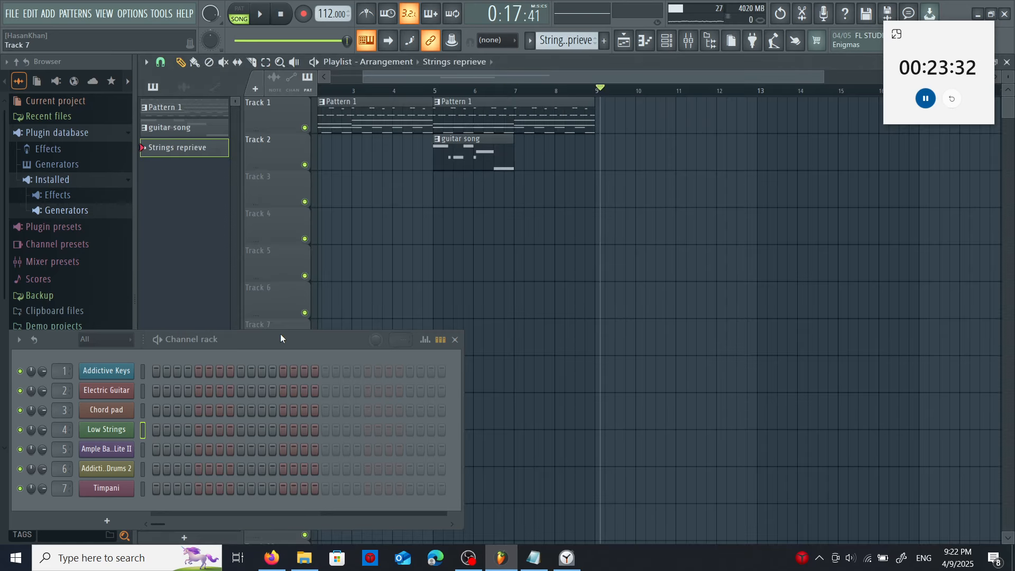
# Draw half-bar notes G5, F5, D5 and F5 across bars 1 and 2 of the Low Strings piano roll
pyautogui.moveTo(280, 338); pyautogui.dragTo(514, 310)
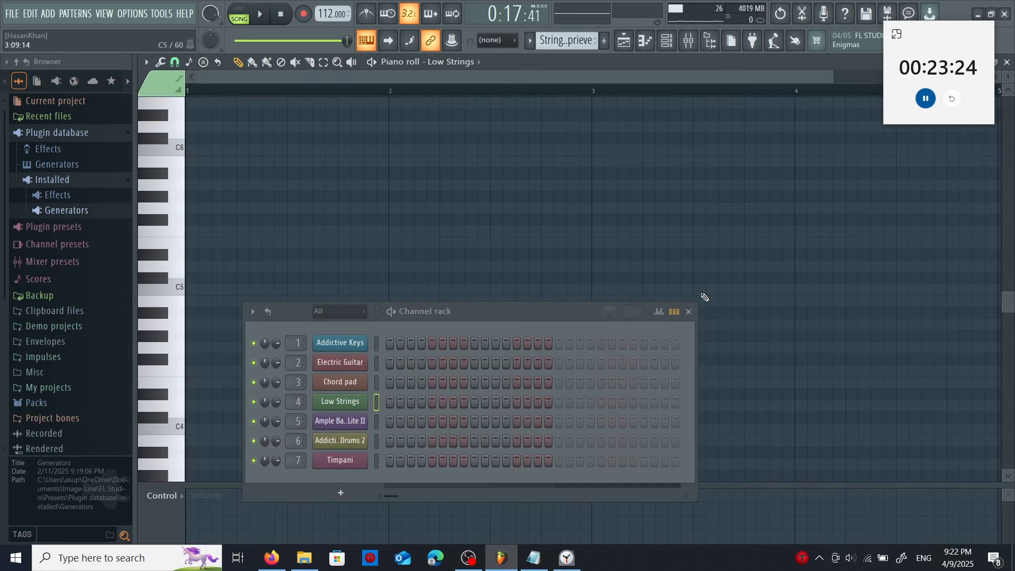
pyautogui.click(688, 311)
pyautogui.click(193, 208)
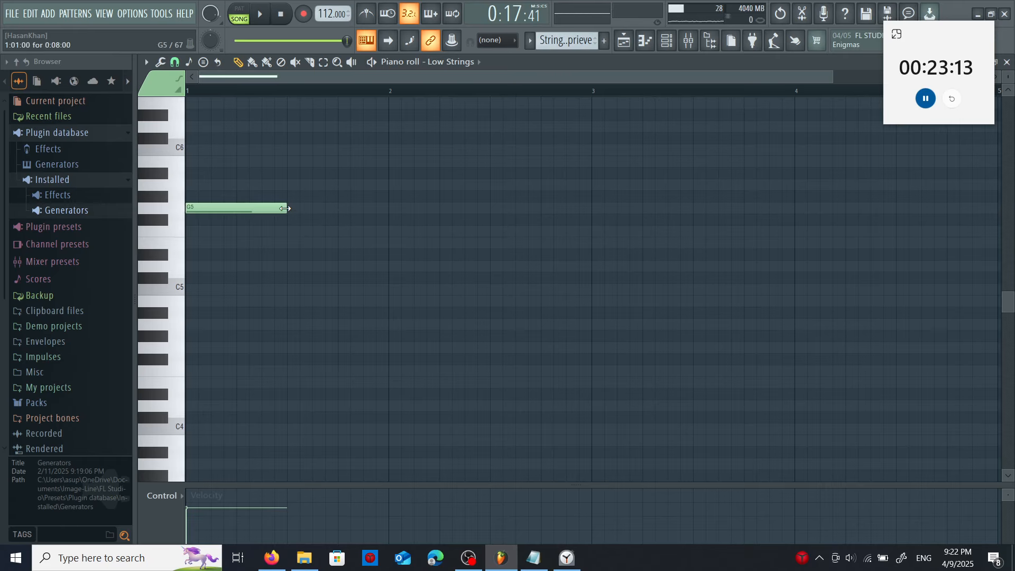
pyautogui.click(288, 231)
pyautogui.click(391, 266)
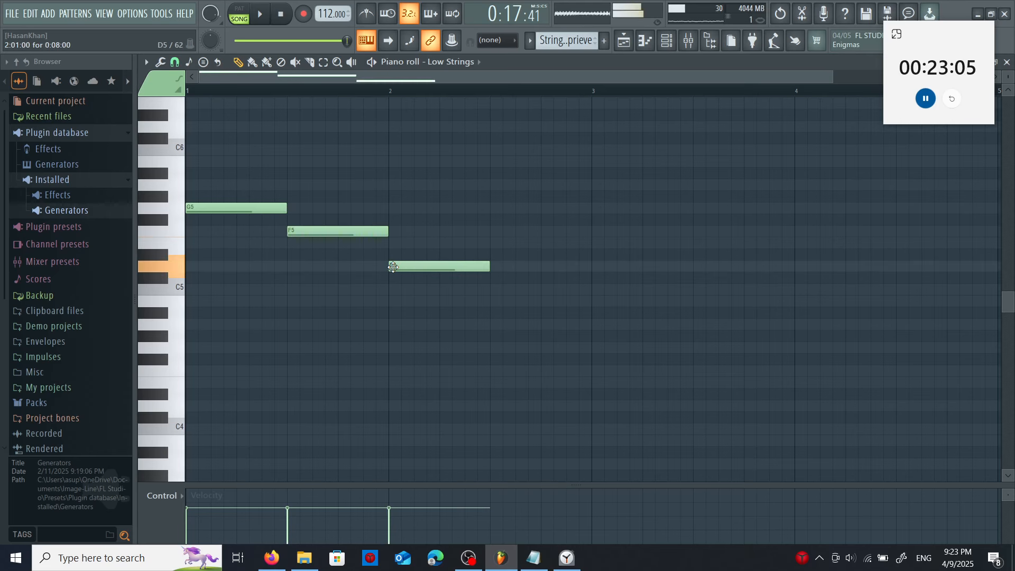
pyautogui.click(494, 232)
# Place the Strings reprieve pattern on Track 2 of the playlist at bar 7, directly after the guitar song clip
pyautogui.press('F5')
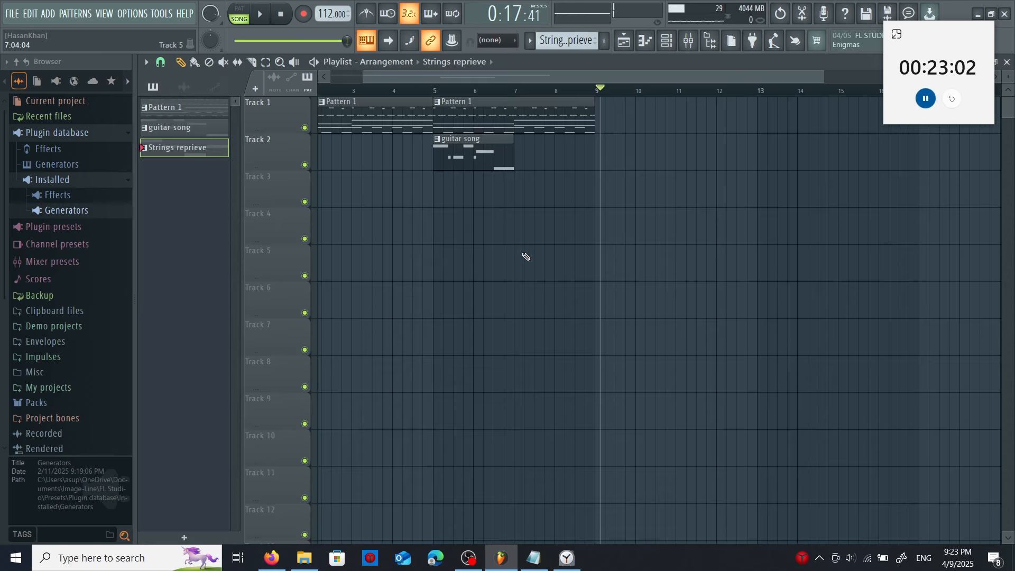
pyautogui.click(534, 155)
pyautogui.moveTo(554, 149); pyautogui.dragTo(537, 148)
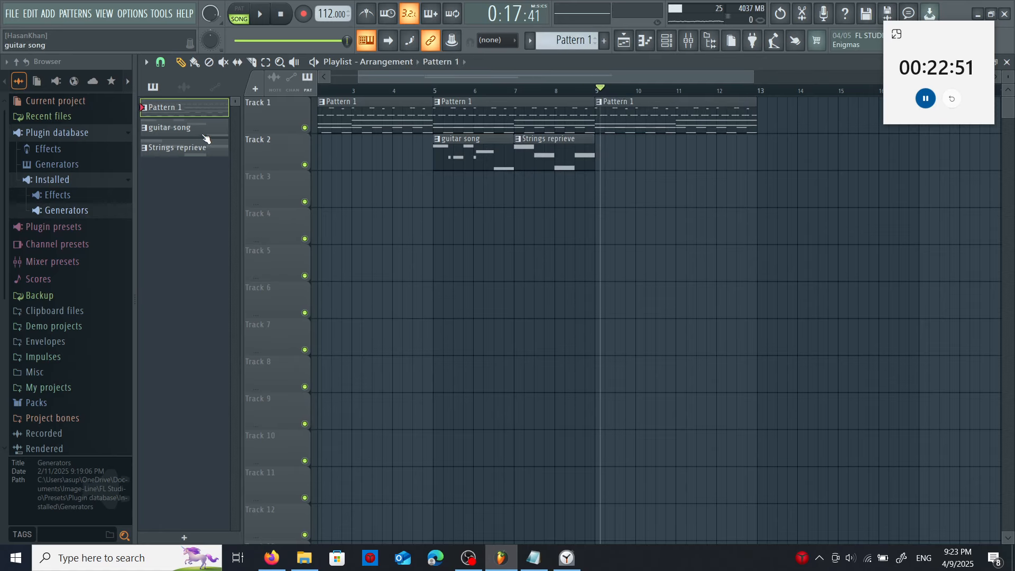
# Clone the guitar song and Strings reprieve patterns
pyautogui.rightClick(200, 131)
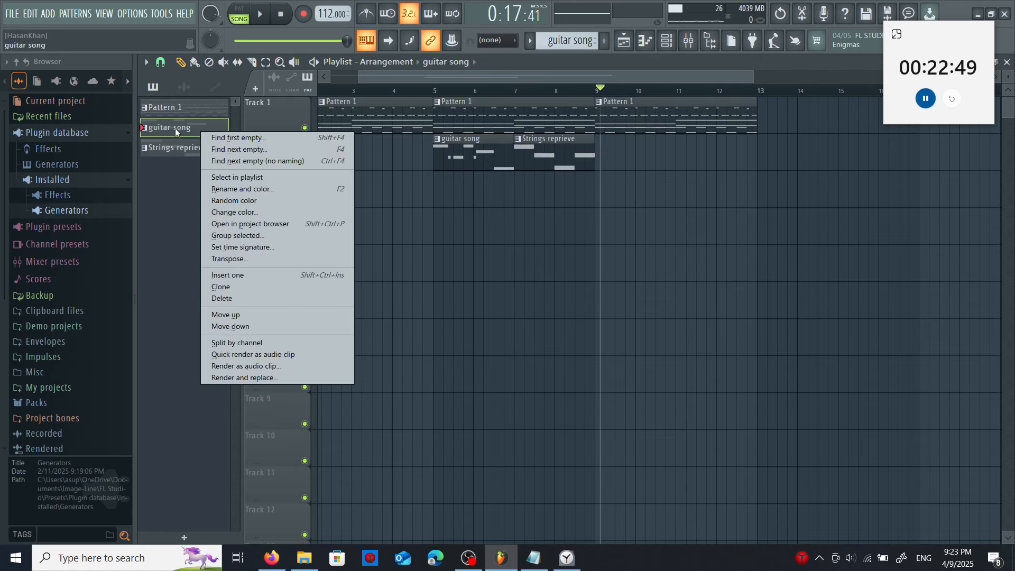
pyautogui.click(189, 135)
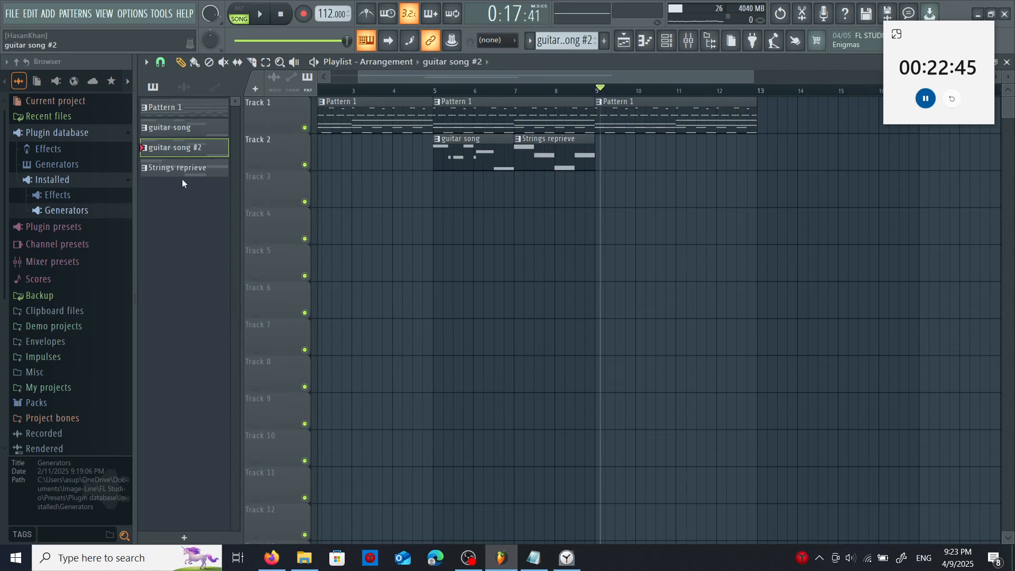
pyautogui.rightClick(182, 174)
pyautogui.click(233, 328)
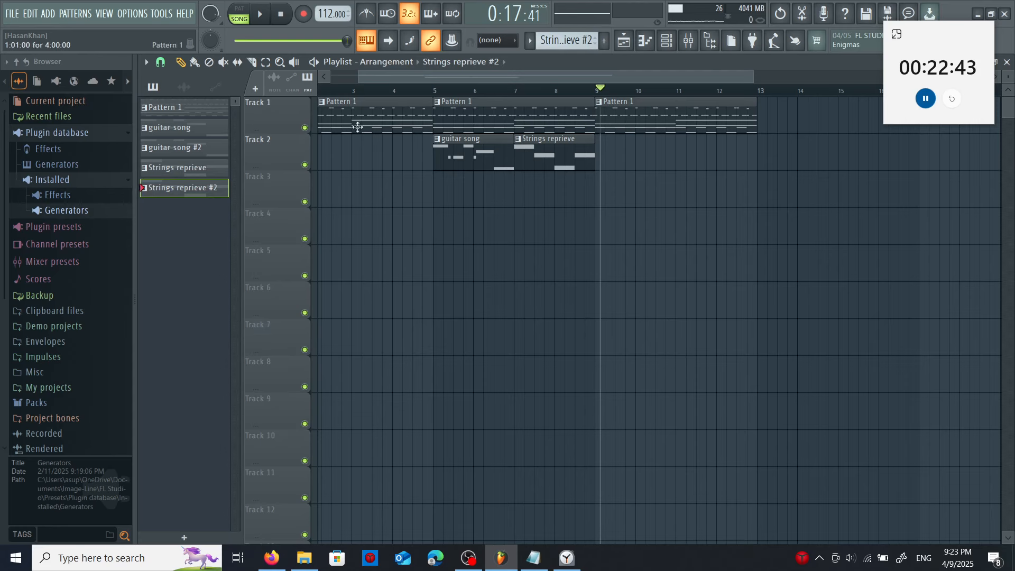
# In guitar song #2, raise the longer F4 in bar 1 to A4 and add a short F4 after the G4 in bar 2
pyautogui.click(217, 155)
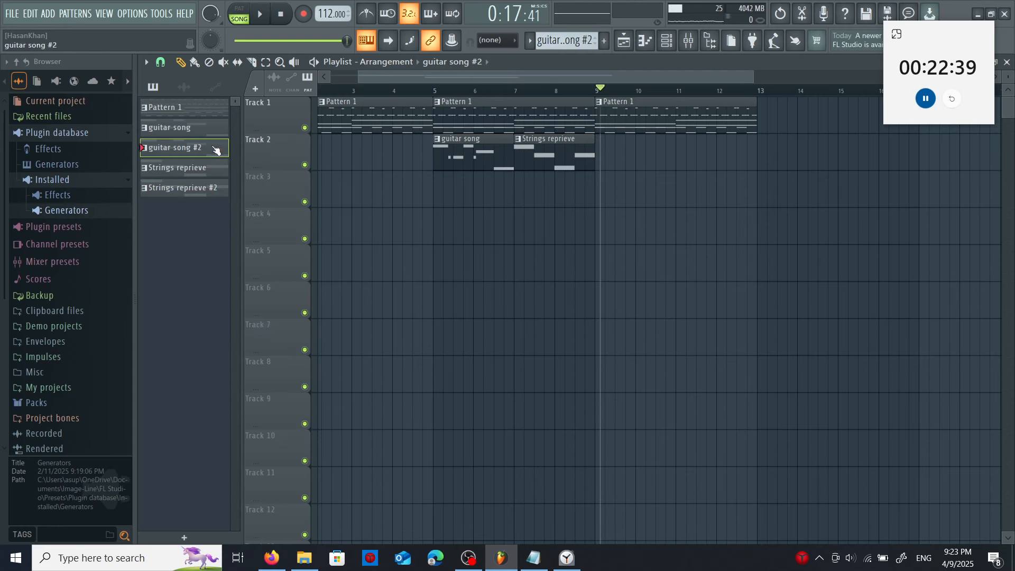
pyautogui.doubleClick(198, 158)
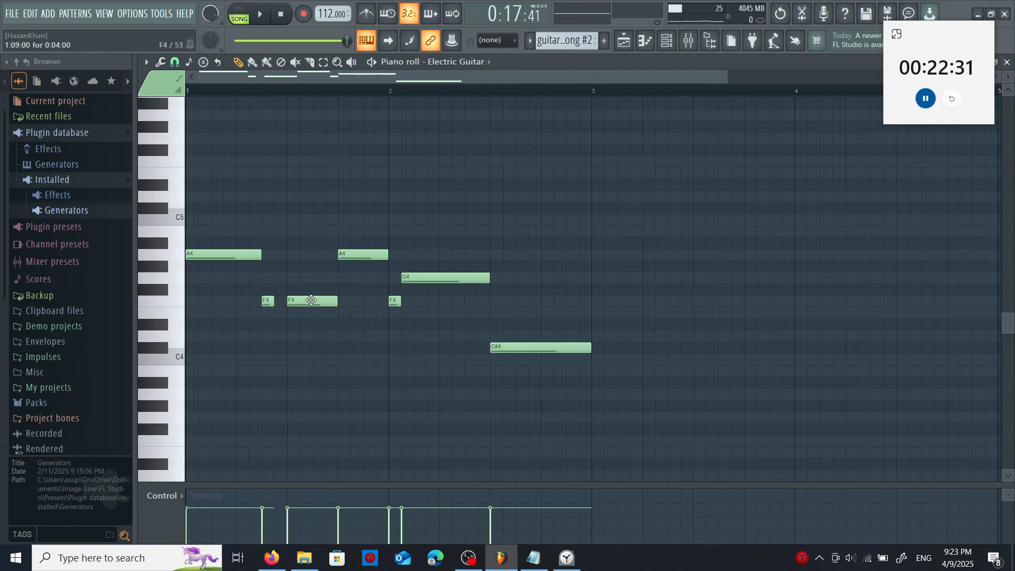
pyautogui.moveTo(311, 299); pyautogui.dragTo(311, 255)
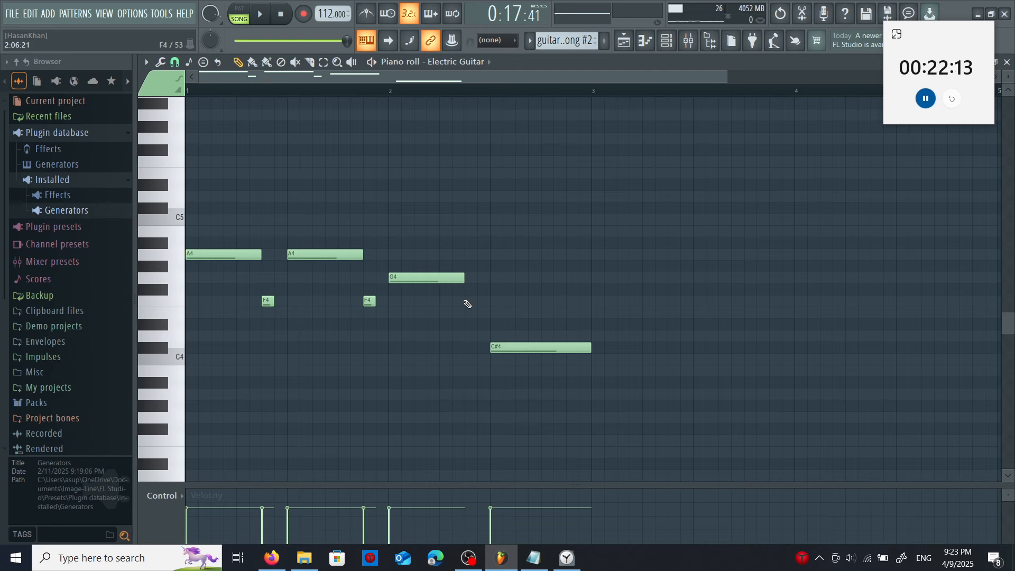
pyautogui.click(468, 300)
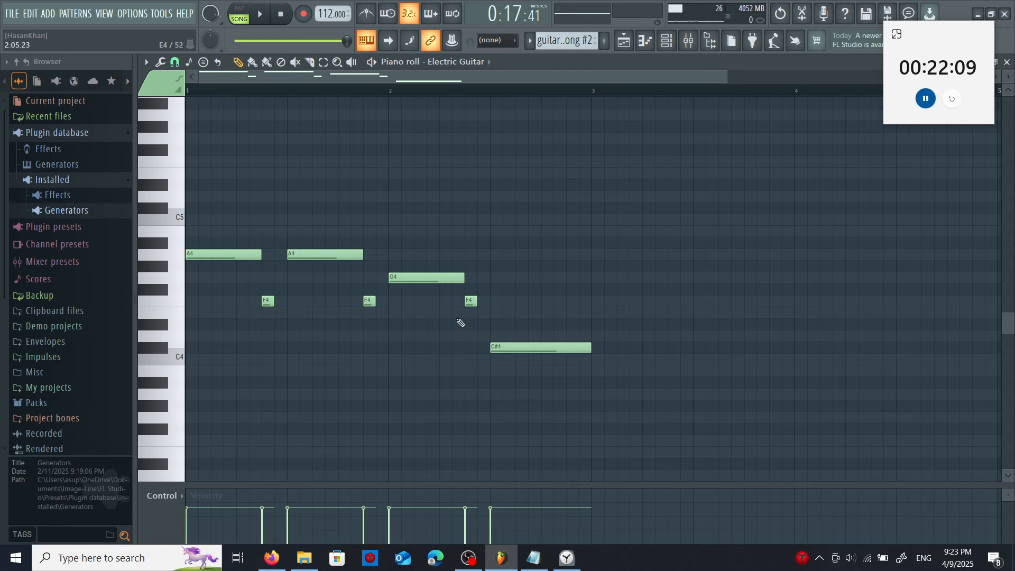
# Place guitar song #2 on Track 2 at bar 9, and raise the last Low Strings note in Strings reprieve #2 to G5
pyautogui.press('F5')
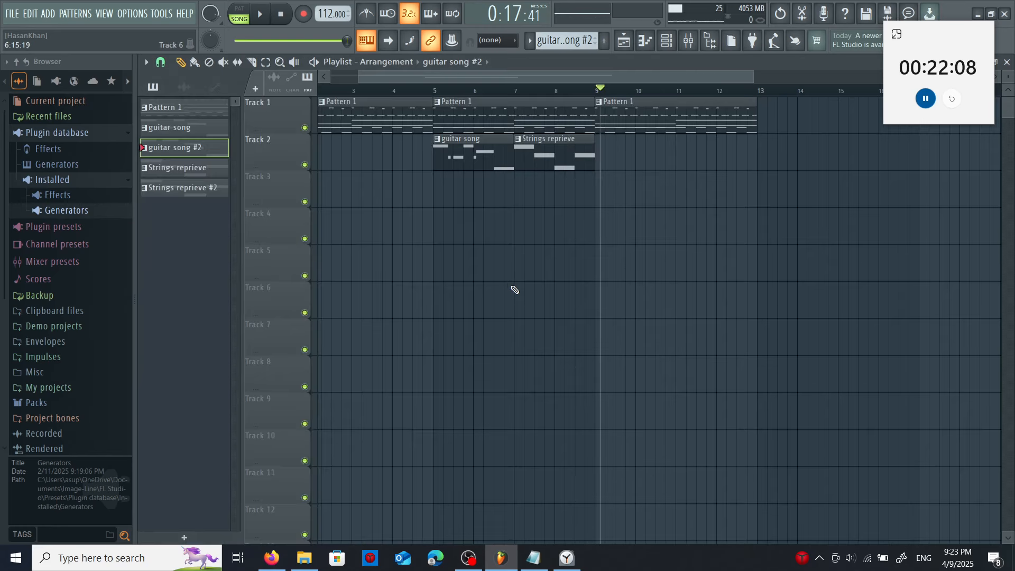
pyautogui.click(615, 179)
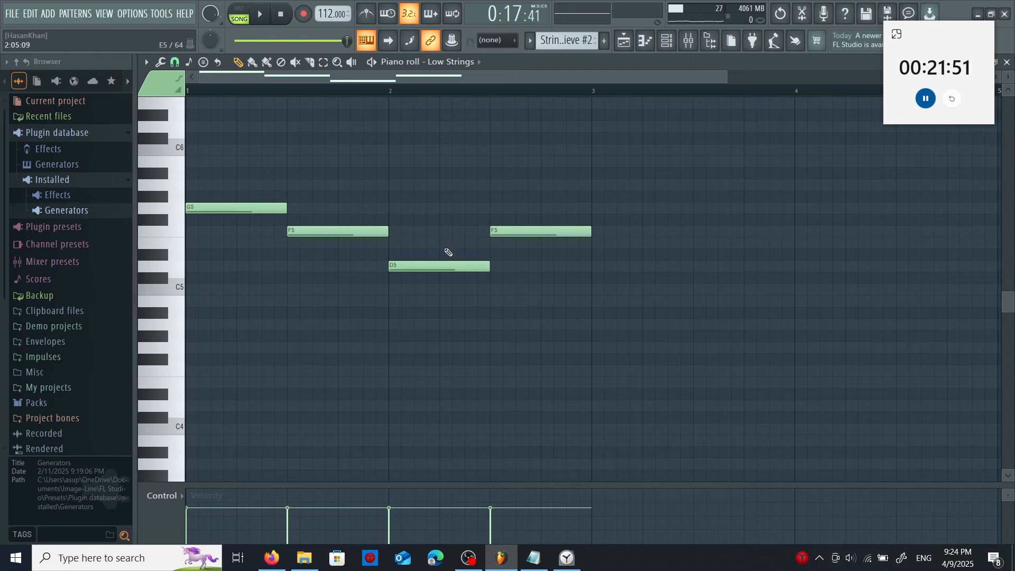
pyautogui.moveTo(504, 231); pyautogui.dragTo(503, 208)
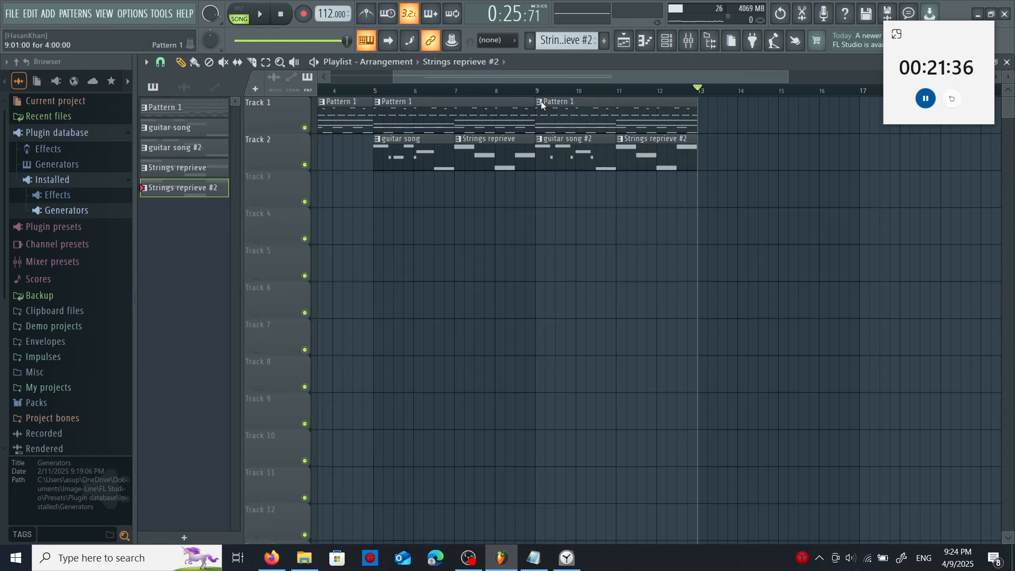
# Make the Pattern 1 clip at bar 9 a unique copy and open the Addictive Drums 2 piano roll in it
pyautogui.rightClick(541, 102)
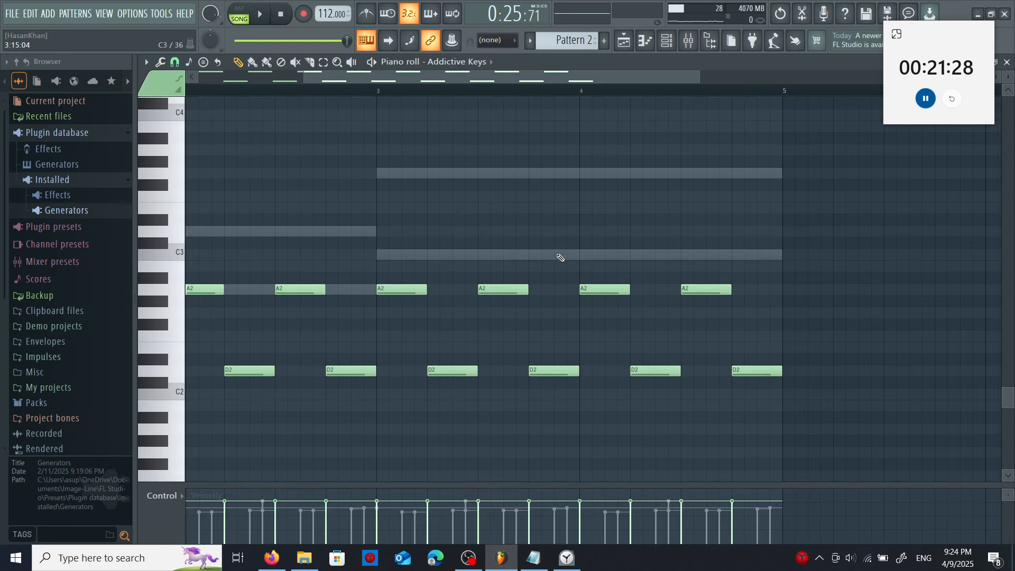
pyautogui.scroll(4, 593, 257)
pyautogui.scroll(-5, 664, 204)
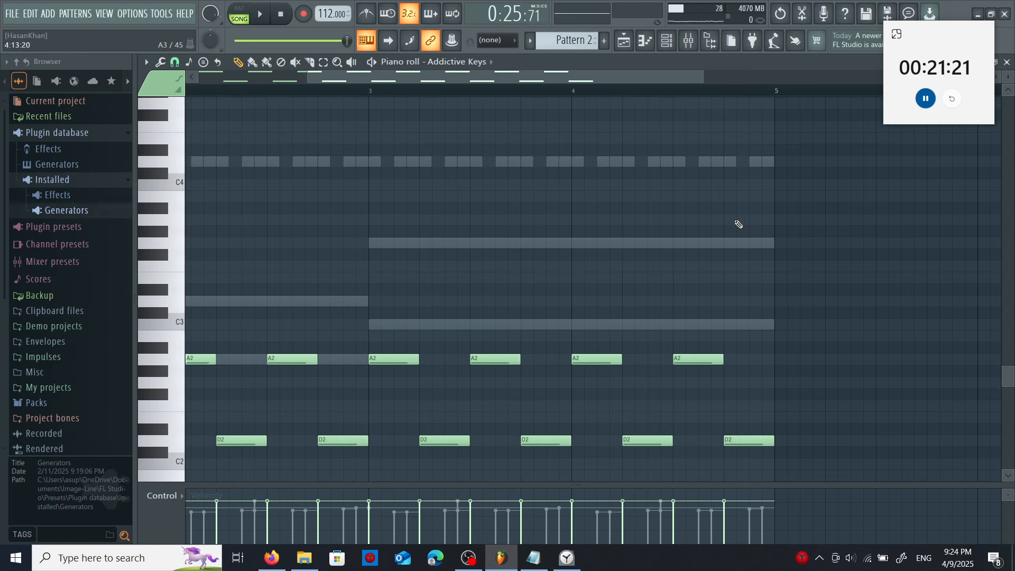
pyautogui.scroll(3, 666, 332)
pyautogui.press('F6')
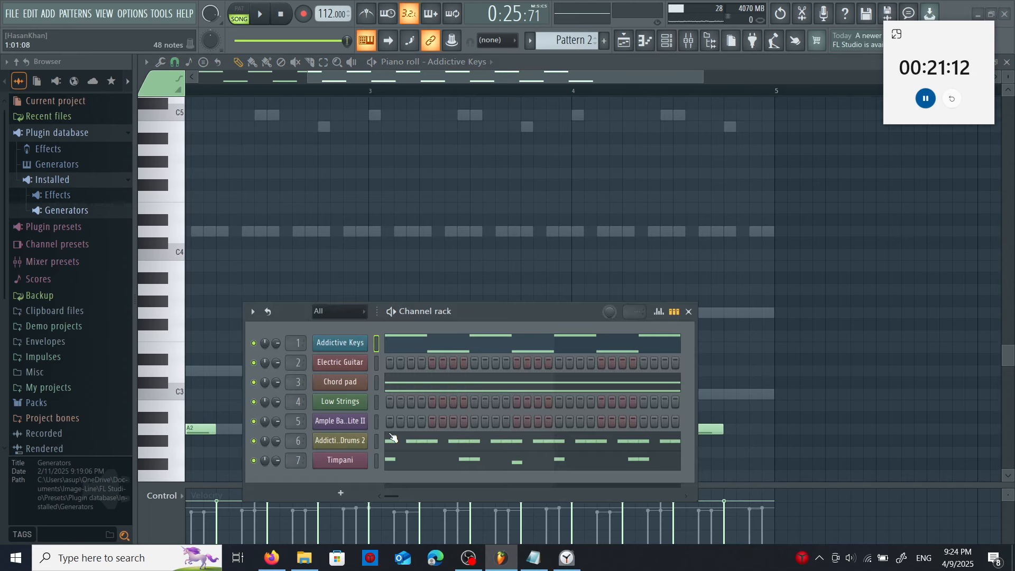
pyautogui.rightClick(363, 440)
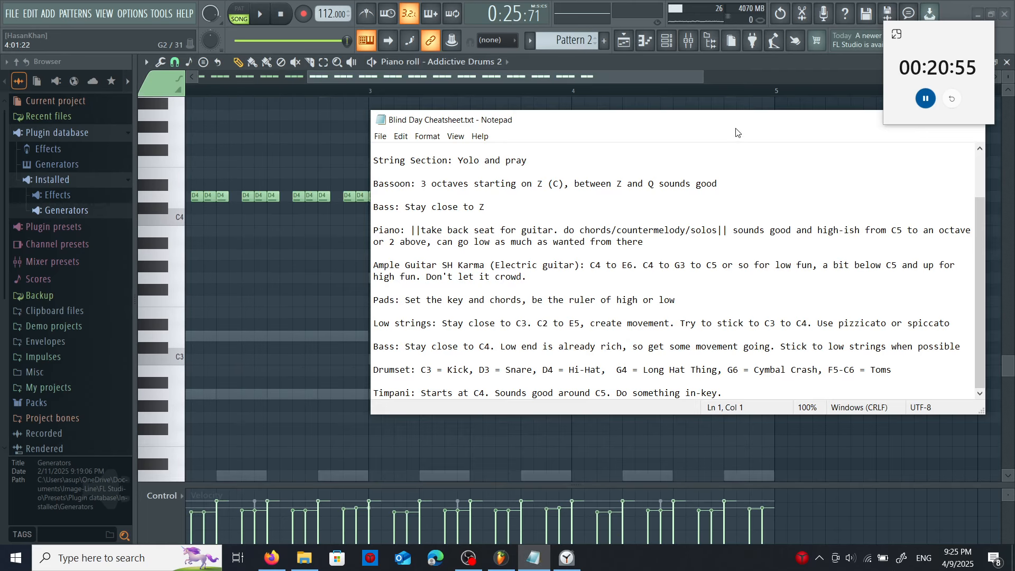
# In Pattern 2's Addictive Drums 2 part, add C3 kicks on beats 3 and 4 of bar 4 and delete the D3 snare on beat 2
pyautogui.moveTo(738, 132); pyautogui.dragTo(753, 132)
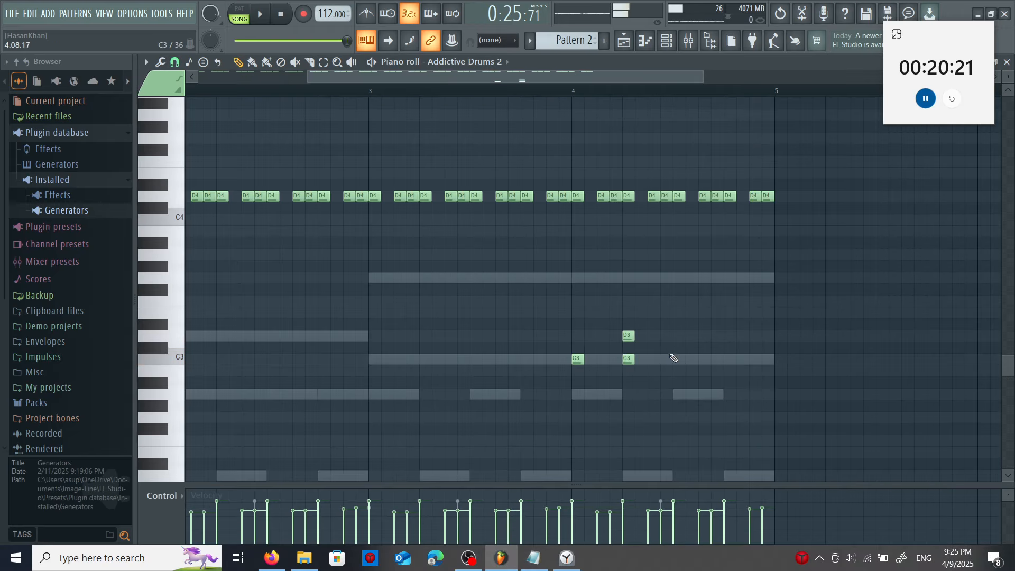
pyautogui.click(678, 359)
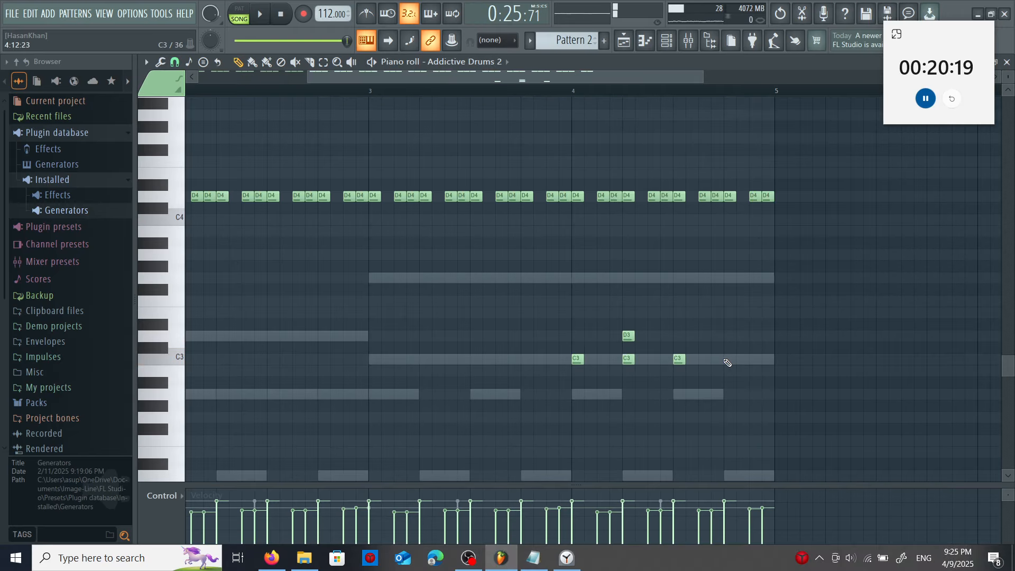
pyautogui.click(728, 363)
pyautogui.rightClick(628, 337)
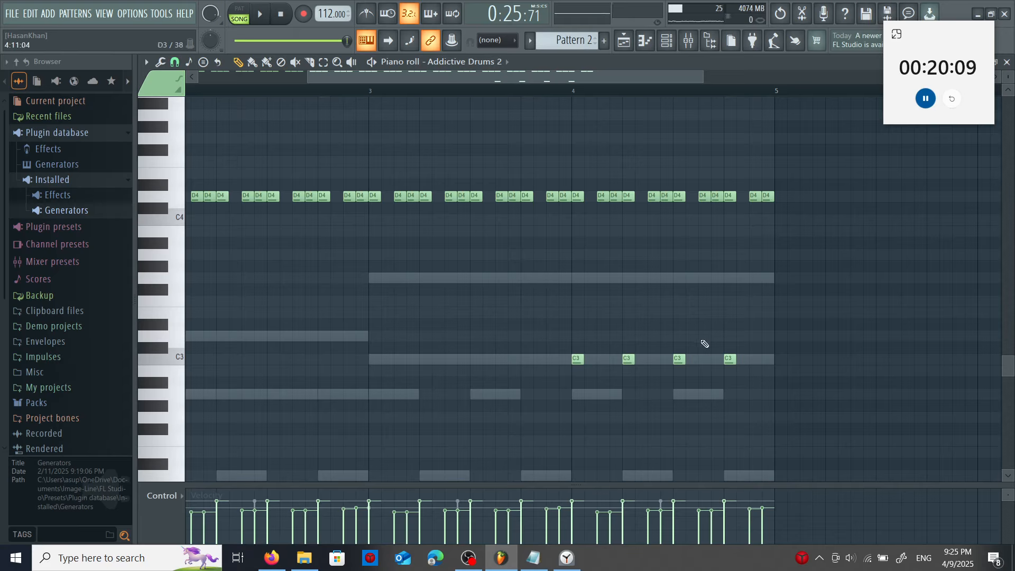
# Add two pairs of short D3 snare hits around beat 4 and the end of bar 4
pyautogui.click(717, 335)
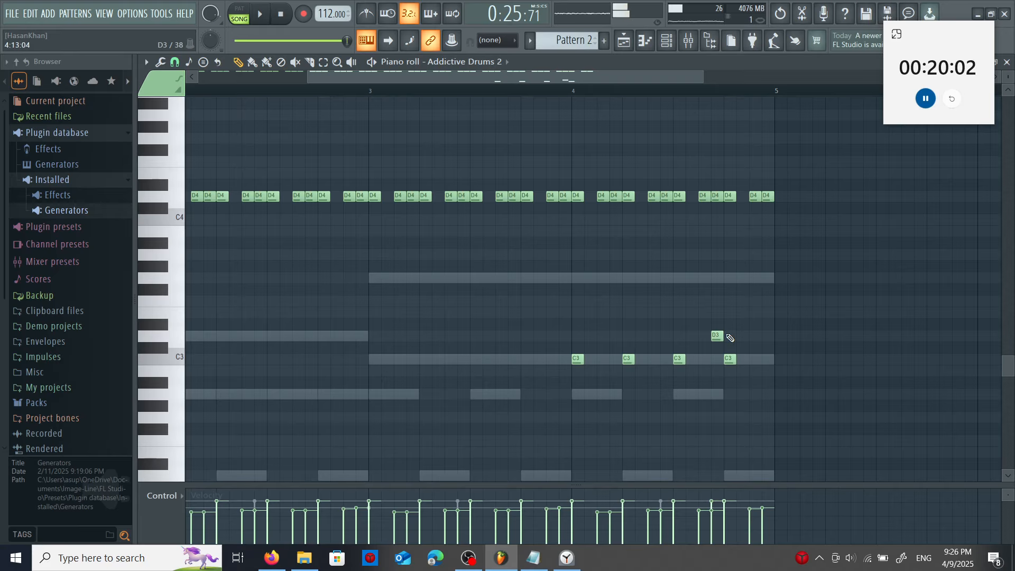
pyautogui.click(729, 335)
pyautogui.click(755, 335)
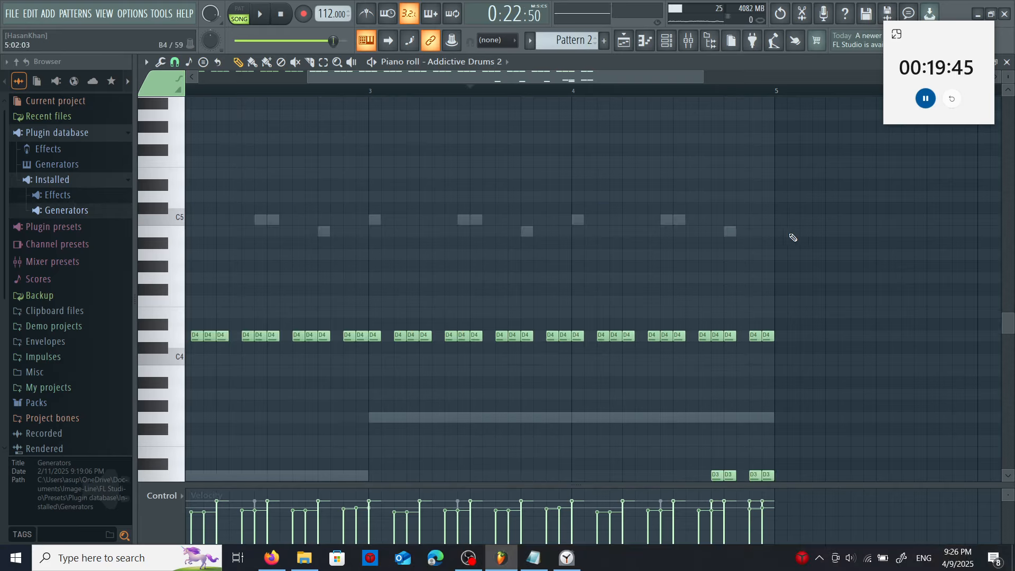
# Check the drum note cheatsheet and add a tom fill late in bar 4, starting with C6, B5 and G5
pyautogui.scroll(3, 733, 238)
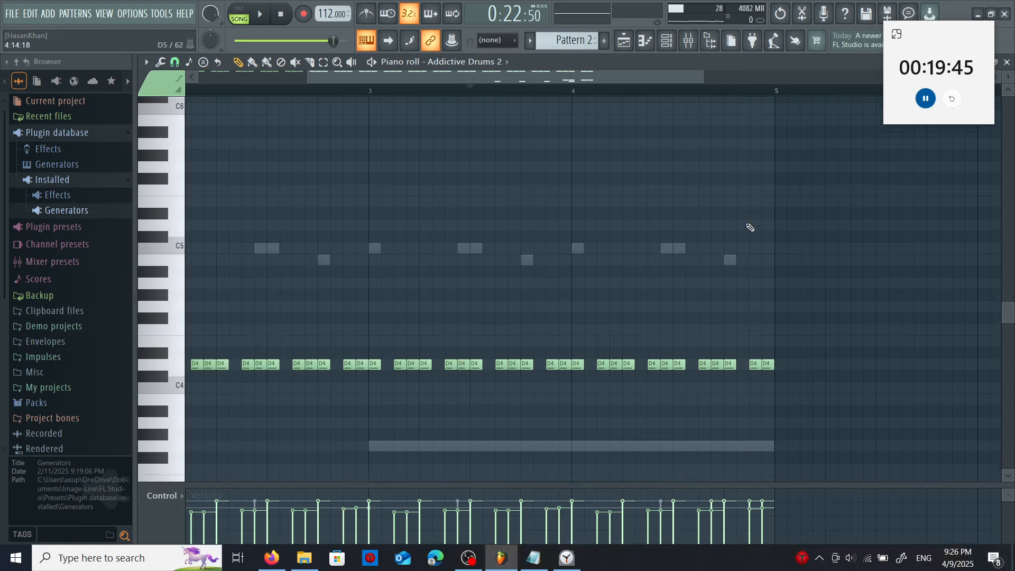
pyautogui.click(533, 558)
pyautogui.hotkey('alt', 'Tab')
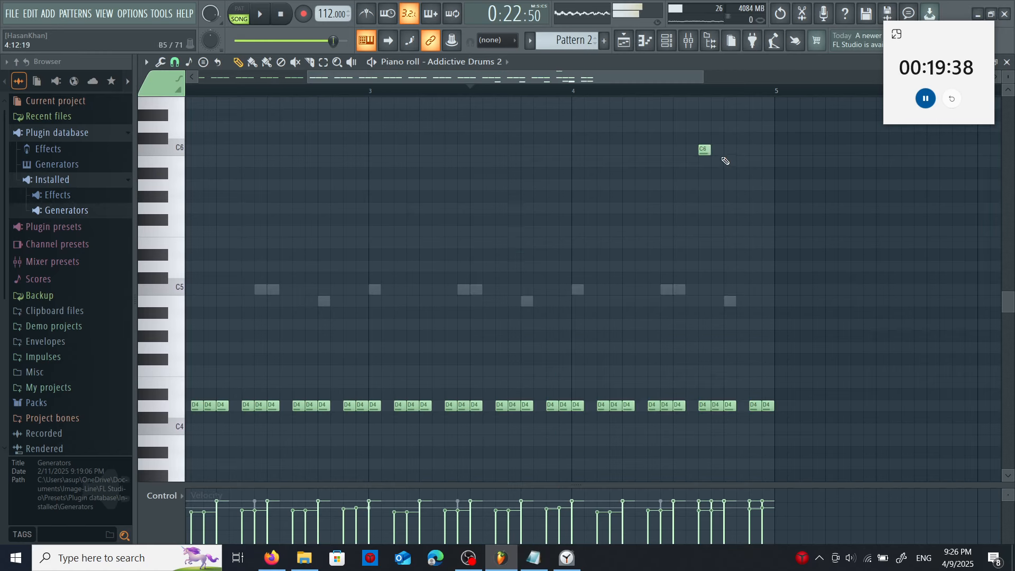
pyautogui.click(717, 160)
pyautogui.click(729, 207)
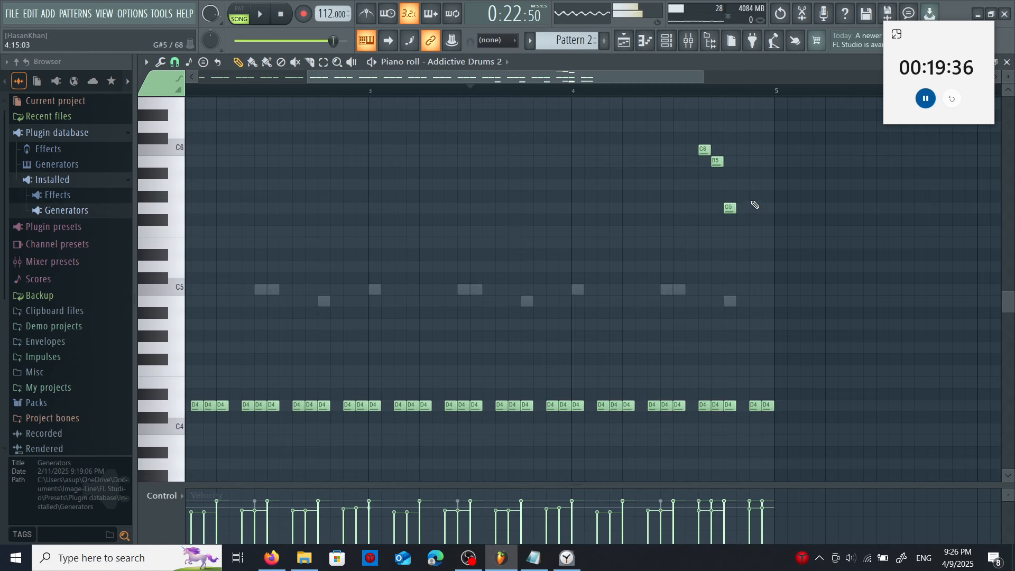
pyautogui.click(754, 183)
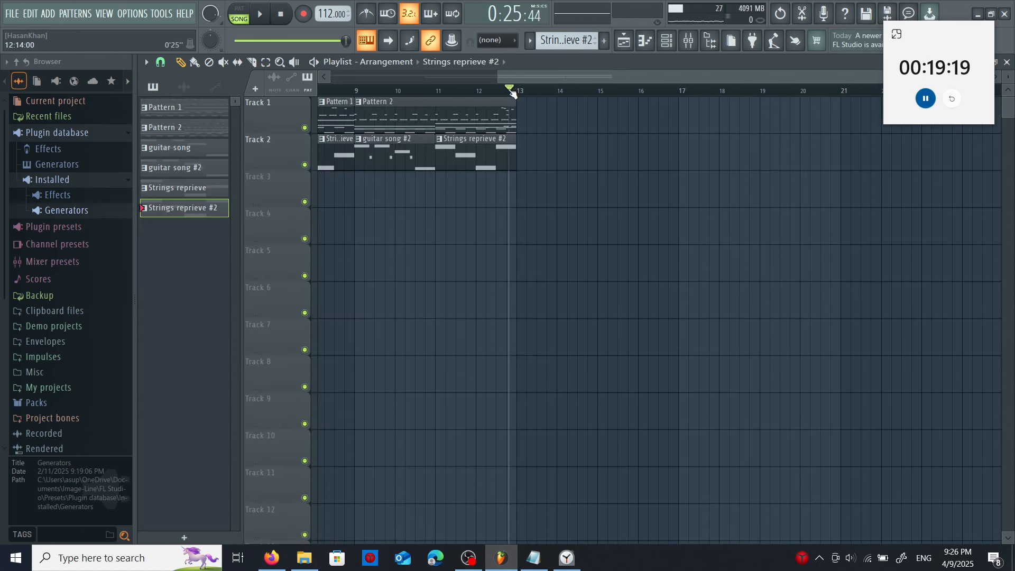
# Rename the Low Strings channel as Strings
pyautogui.click(423, 91)
pyautogui.click(668, 40)
pyautogui.rightClick(357, 397)
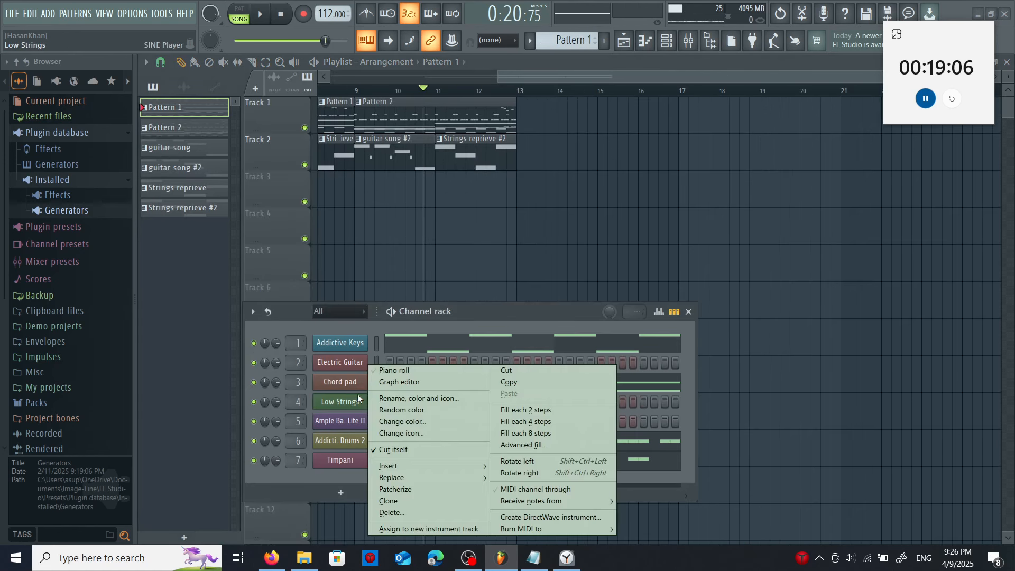
pyautogui.click(426, 399)
pyautogui.write('St')
pyautogui.write('rings')
pyautogui.press('Return')
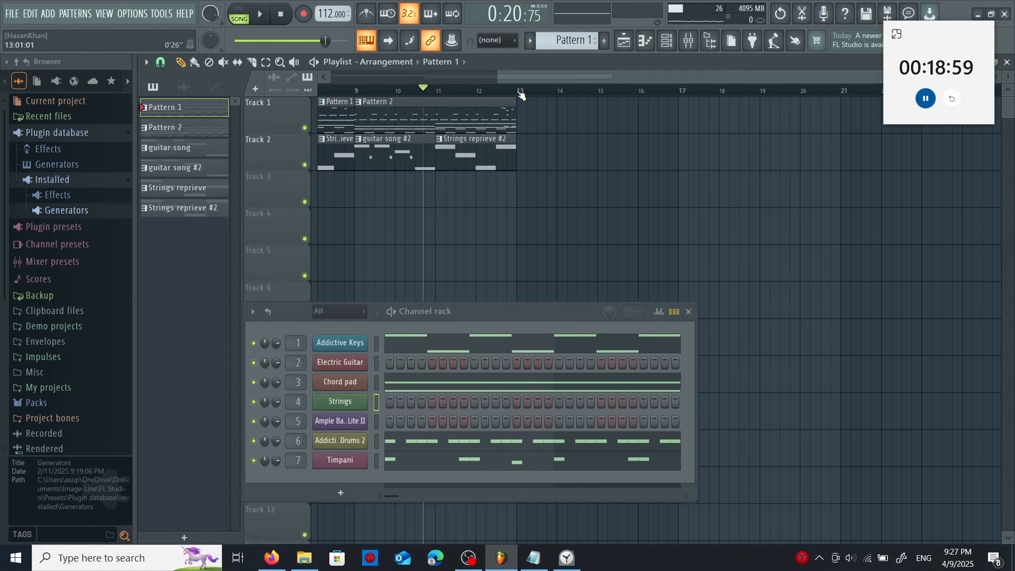
# Set the playback position to bar 13 and create an empty pattern named New Section
pyautogui.click(518, 91)
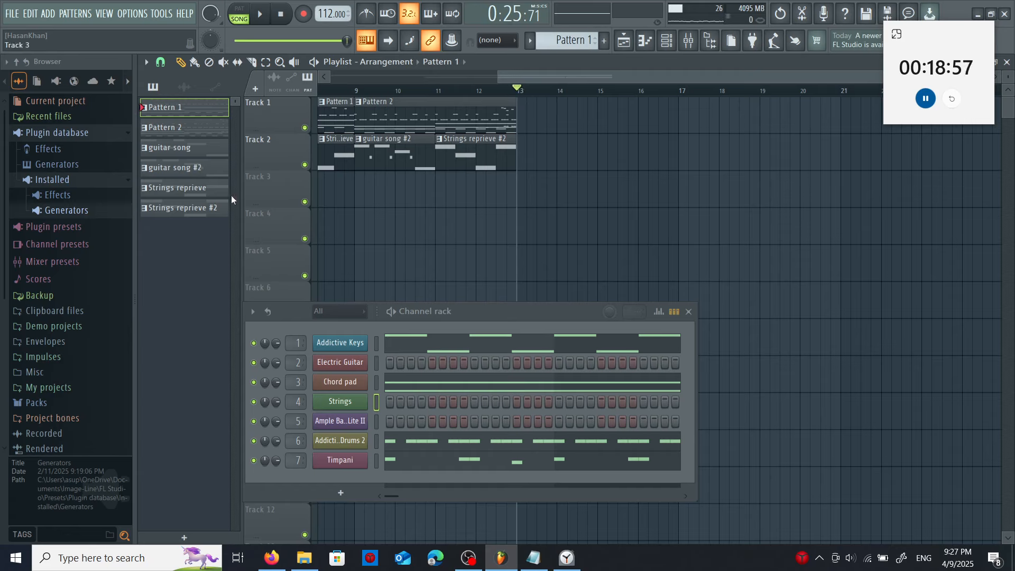
pyautogui.click(209, 207)
pyautogui.click(608, 39)
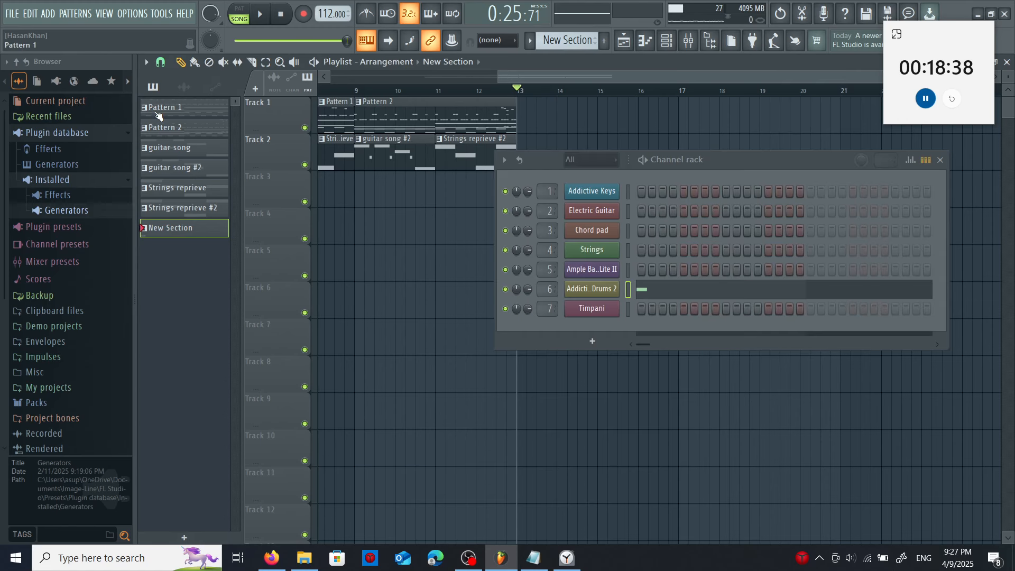
# Copy the D4 hi-hat notes from Pattern 1's Addictive Drums 2 part into New Section
pyautogui.click(169, 106)
pyautogui.press('F7')
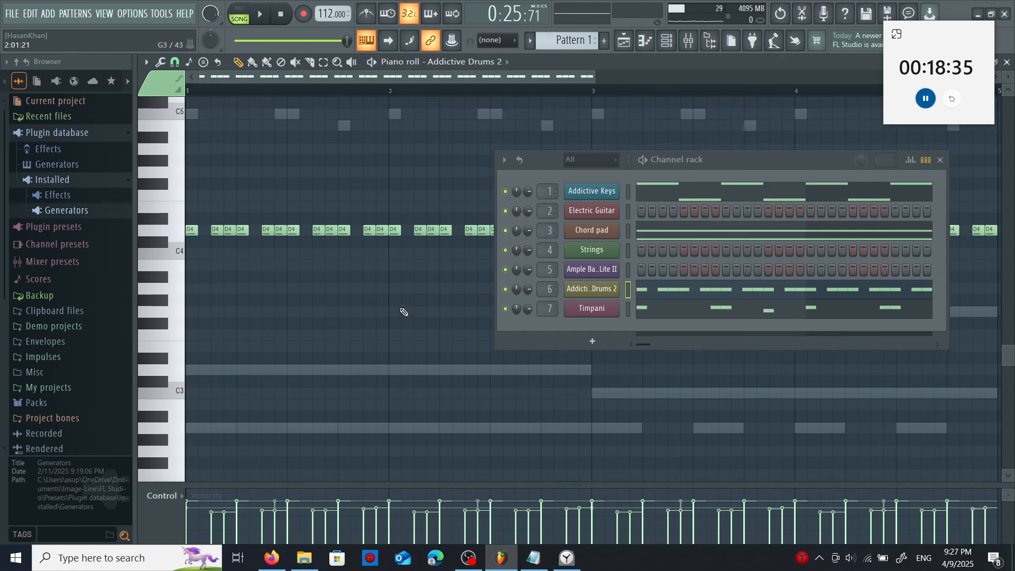
pyautogui.scroll(2, 404, 312)
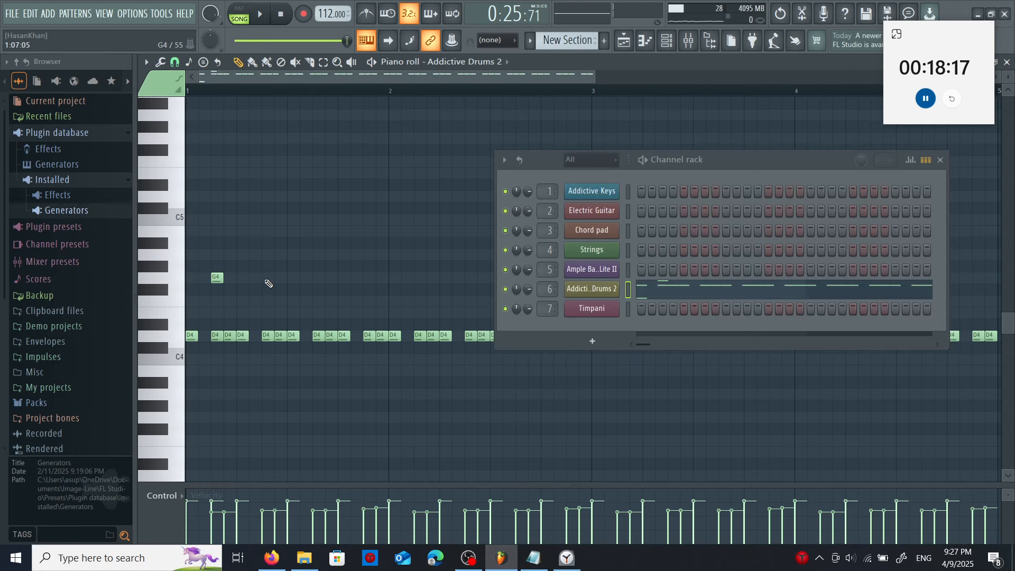
# Build the New Section drum groove with G4 hats on every offbeat, D3 snares on beats 2 and 4, and a C3 kick starting each bar
pyautogui.click(267, 278)
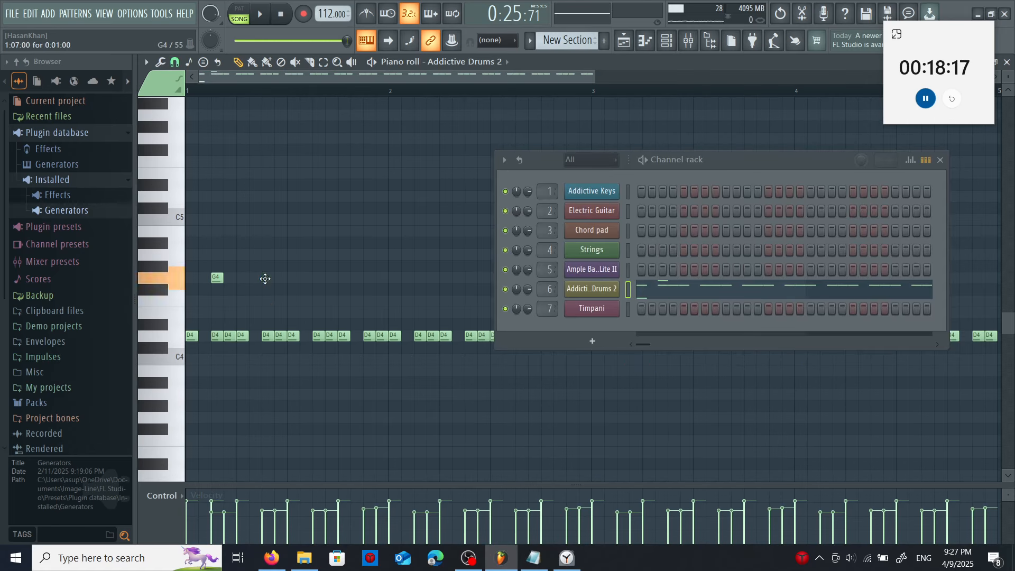
pyautogui.click(318, 278)
pyautogui.click(369, 278)
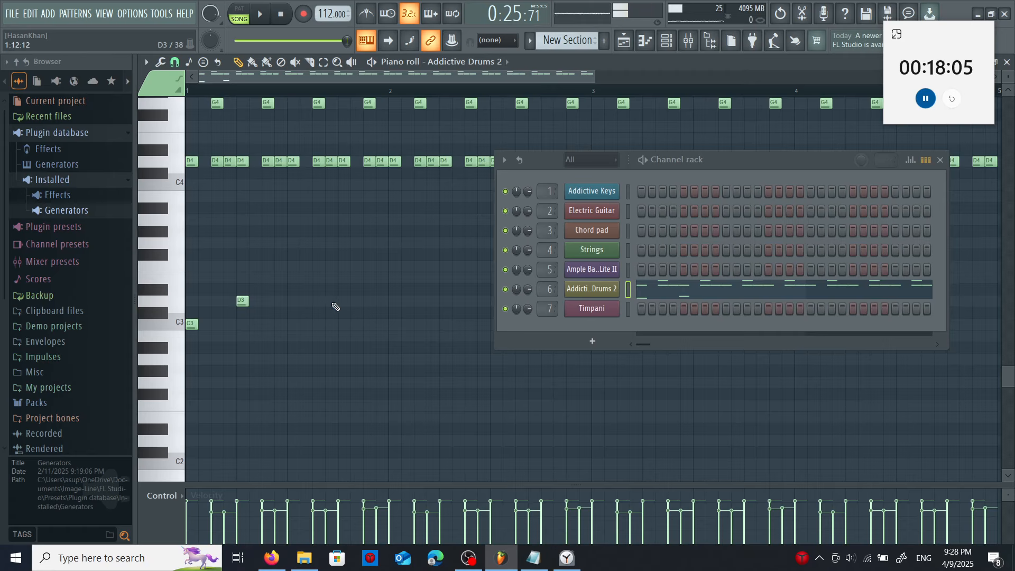
pyautogui.click(341, 310)
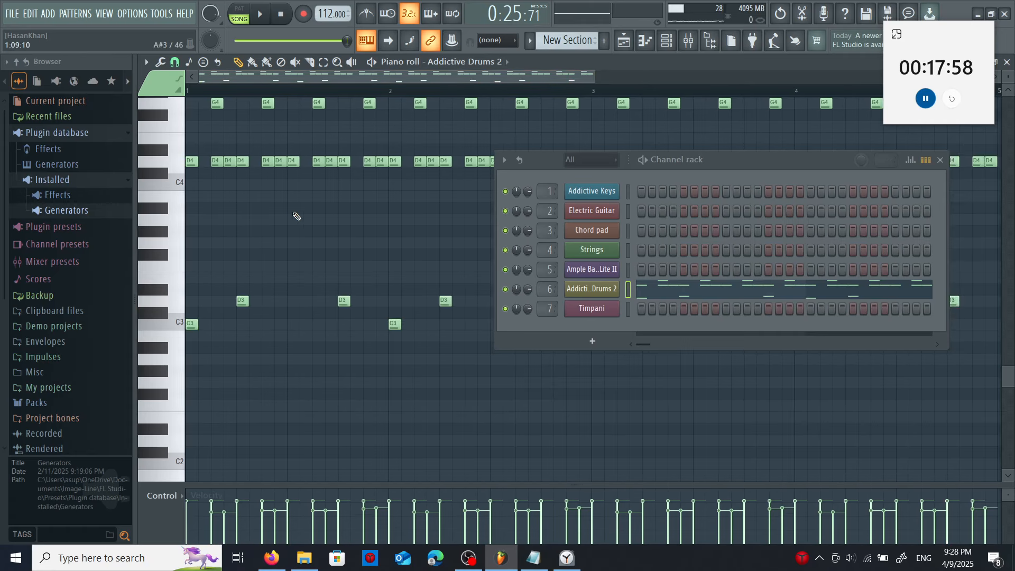
pyautogui.scroll(3, 413, 231)
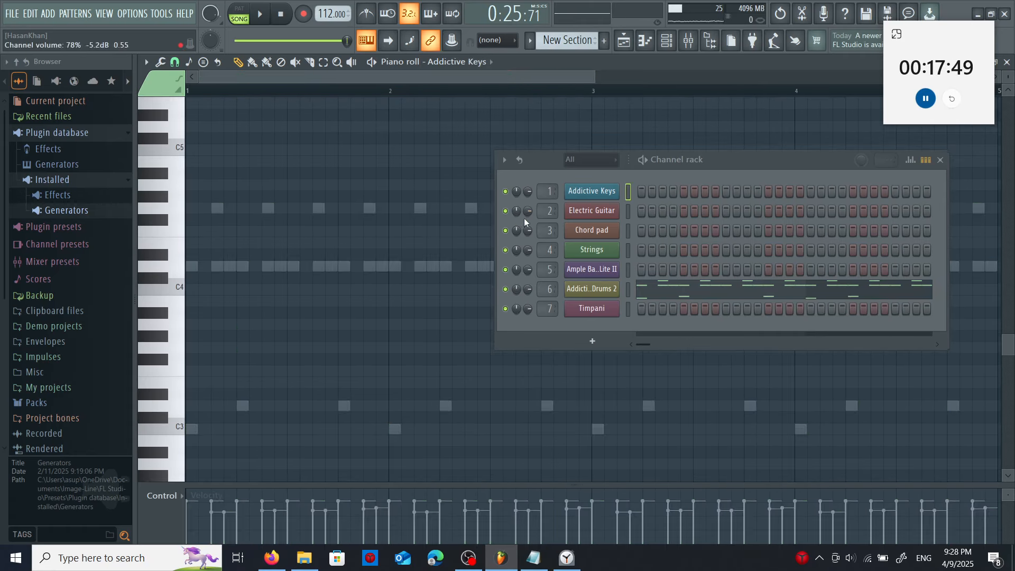
# Examine the Addictive Keys notes in Pattern 1 and place New Section on Track 1 at bar 13
pyautogui.press('F5')
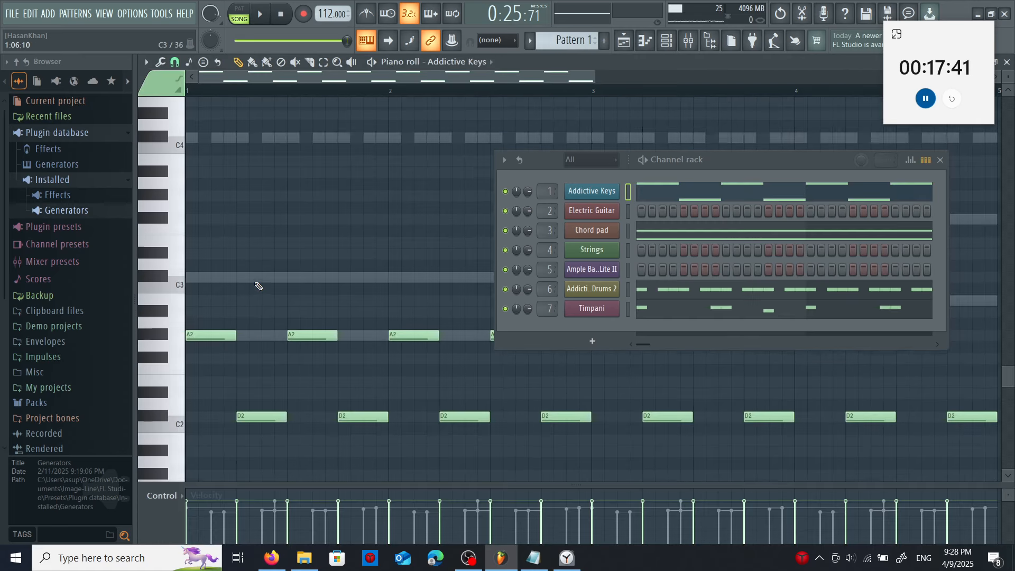
pyautogui.scroll(-4, 262, 293)
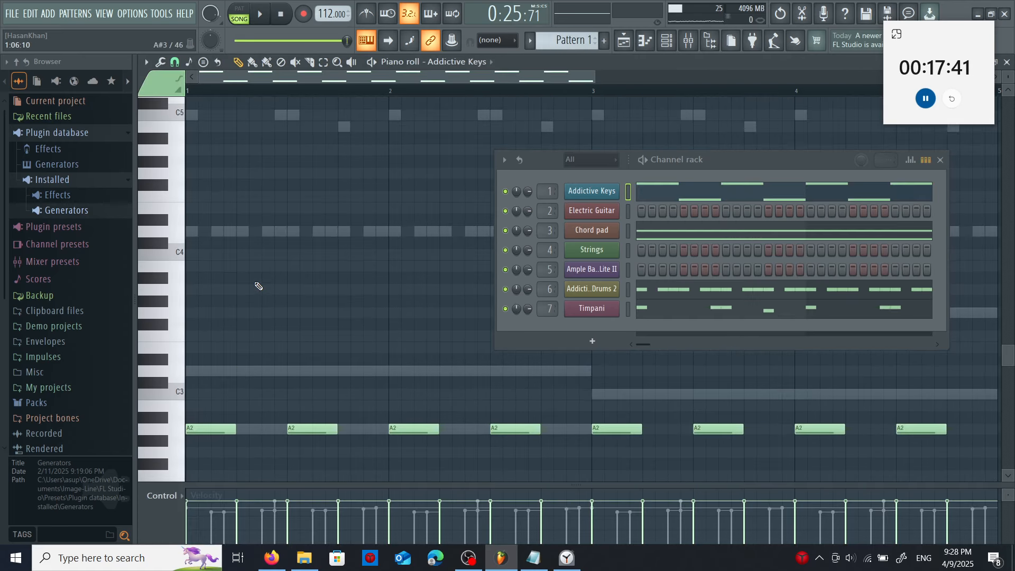
pyautogui.scroll(-3, 275, 296)
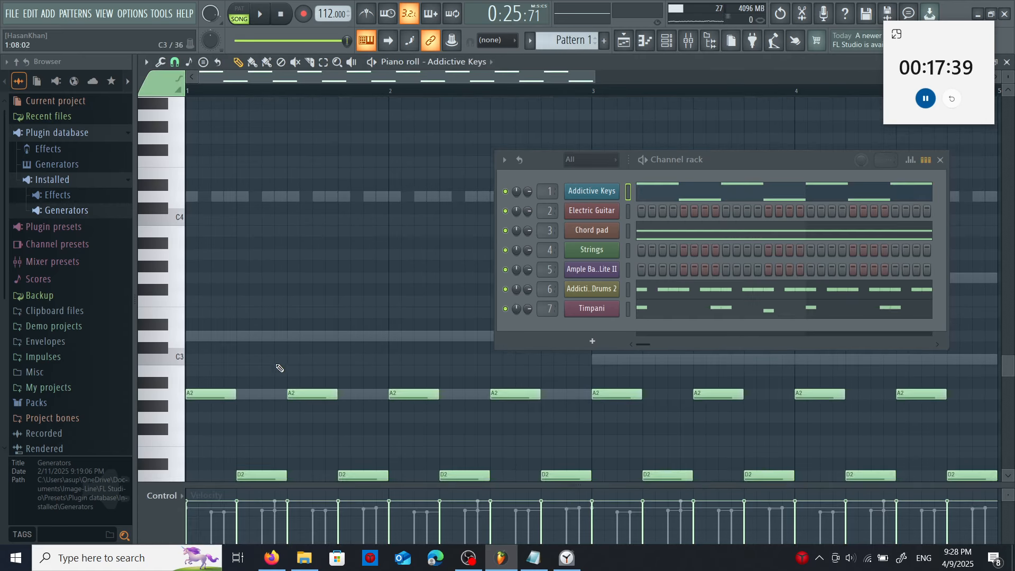
pyautogui.scroll(-2, 321, 322)
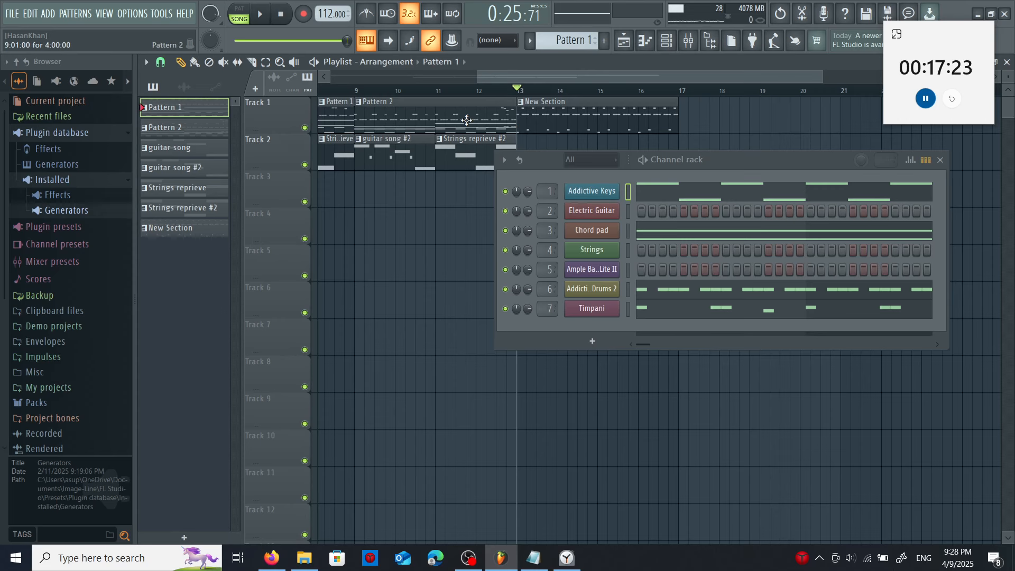
# In New Section's Addictive Keys part, draw four bar-long triads built on A3, C4, E4 and D4
pyautogui.click(149, 227)
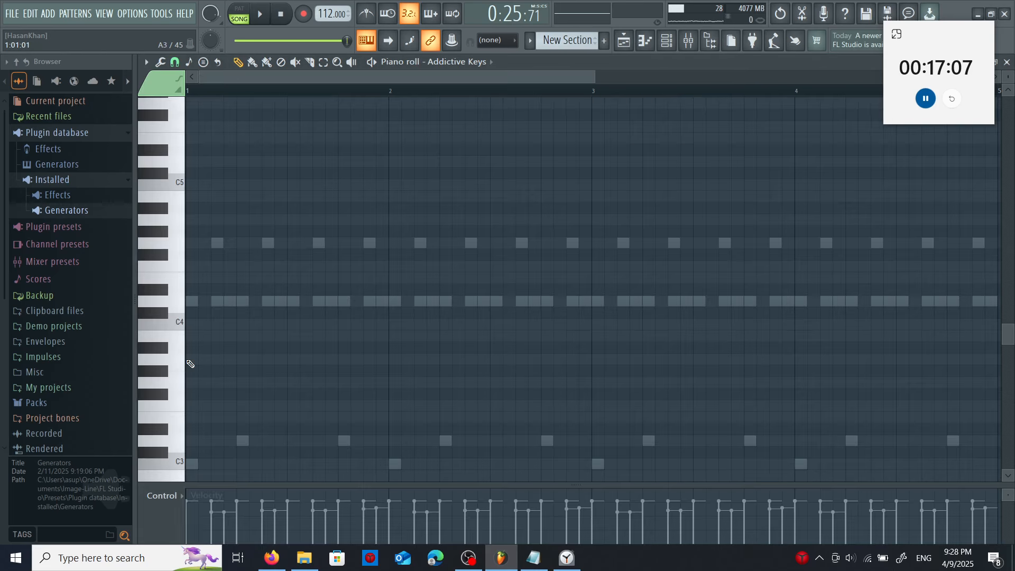
pyautogui.click(190, 359)
pyautogui.moveTo(237, 359); pyautogui.dragTo(396, 367)
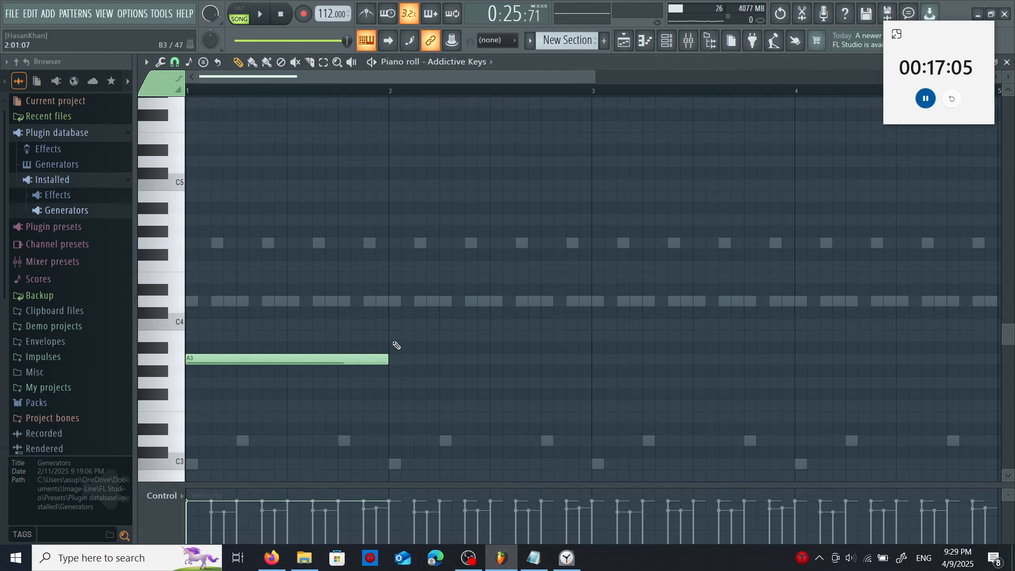
pyautogui.click(393, 324)
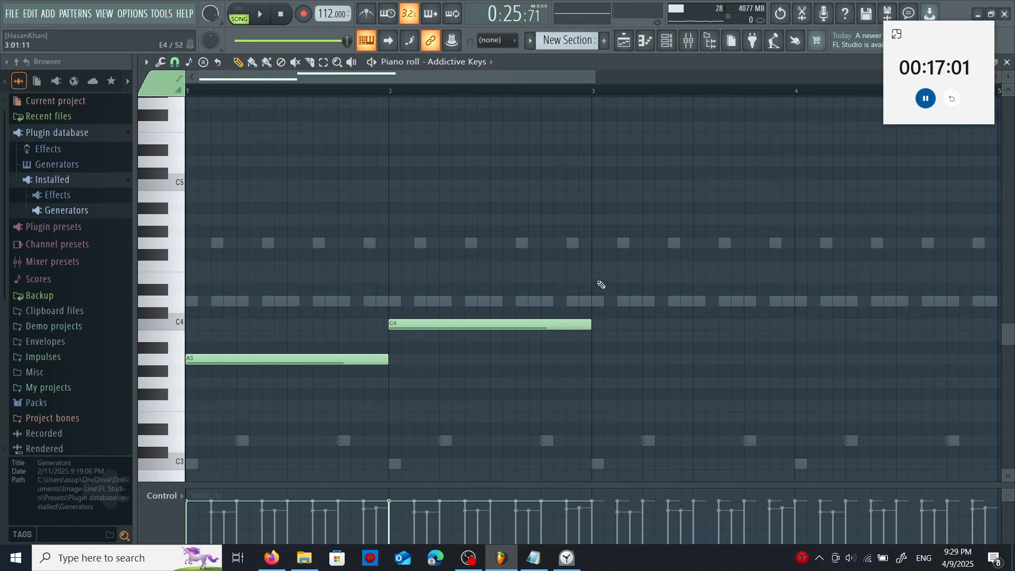
pyautogui.click(598, 280)
pyautogui.click(798, 300)
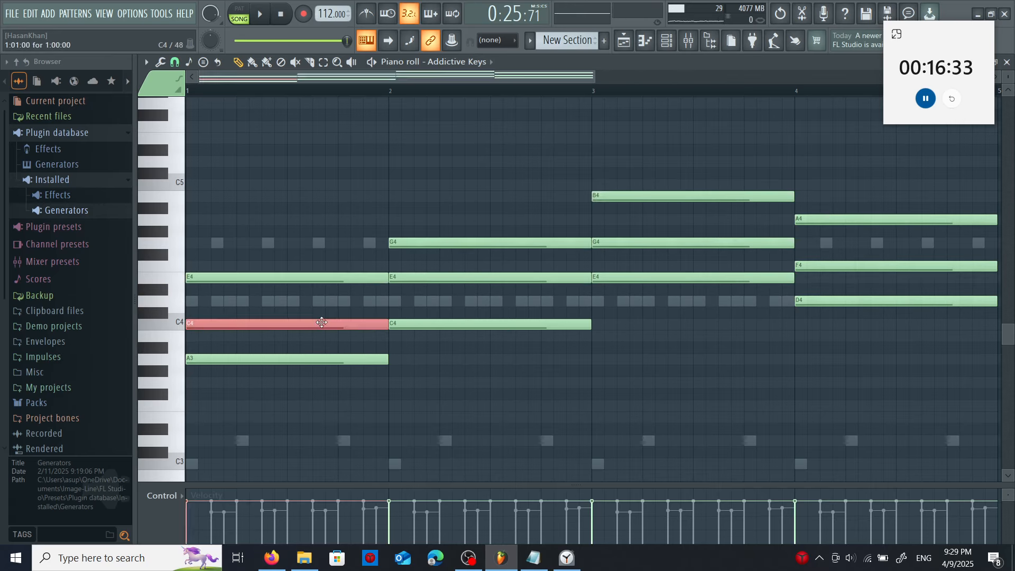
# Raise C4 in bar 1, E4 in bars 2 and 3, and F4 in bar 4 by an octave, and lower bar 3's B4 to B3
pyautogui.hotkey('ctrl', 'Up')
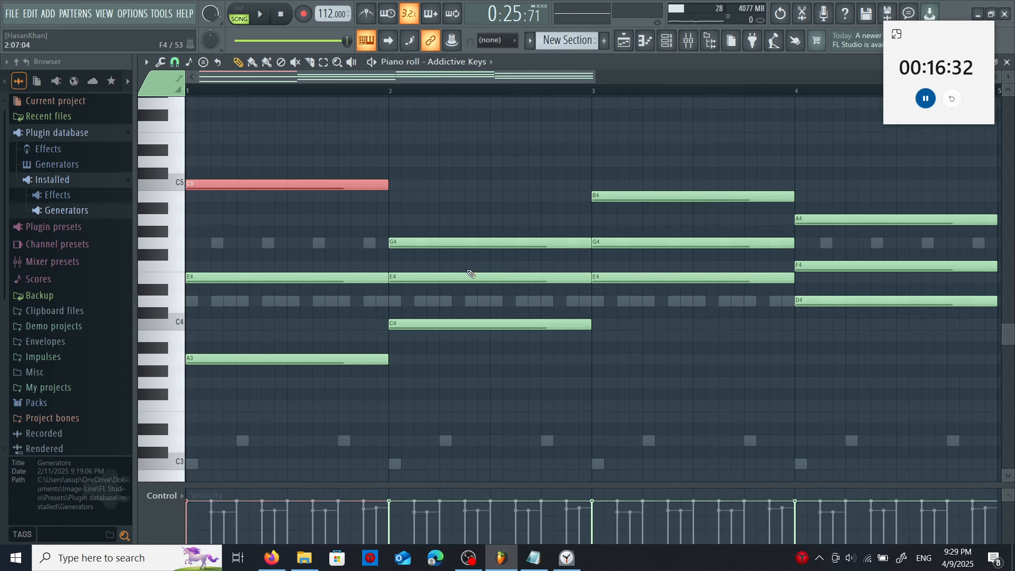
pyautogui.moveTo(470, 264); pyautogui.dragTo(477, 288)
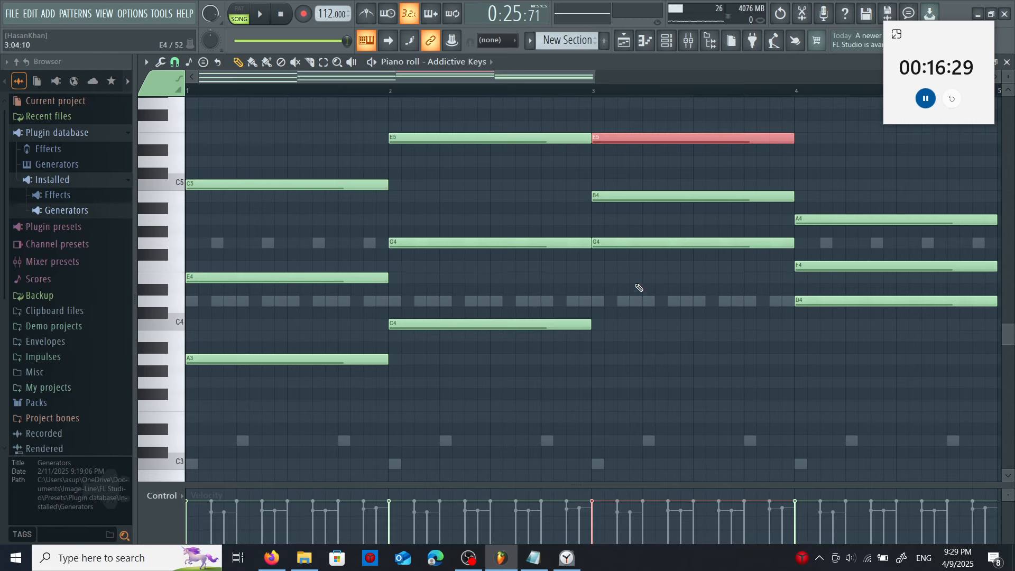
pyautogui.moveTo(632, 157); pyautogui.dragTo(654, 207)
pyautogui.hotkey('ctrl', 'Down')
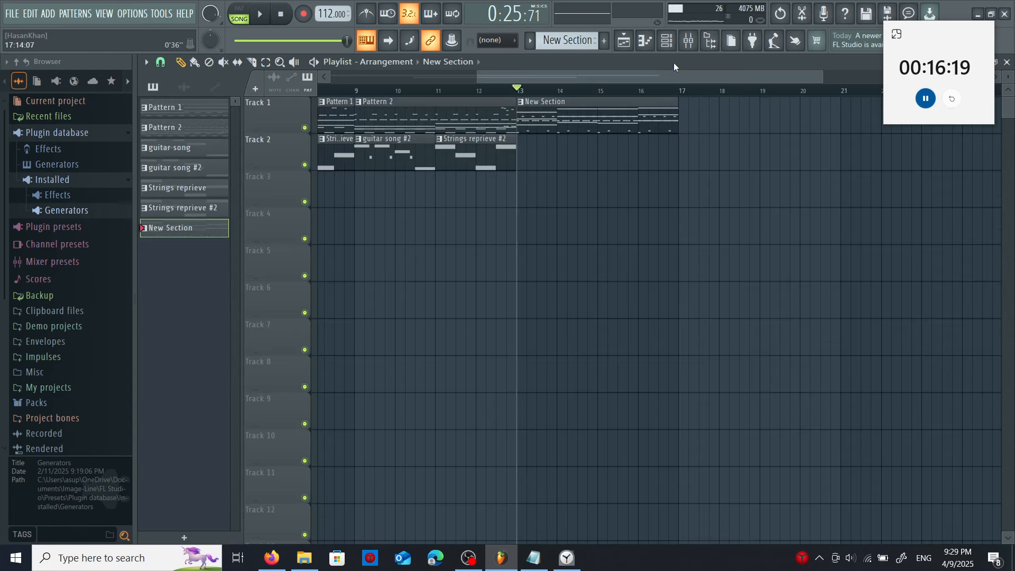
# Paste the Addictive Keys chords into the Chord pad part of New Section
pyautogui.click(645, 41)
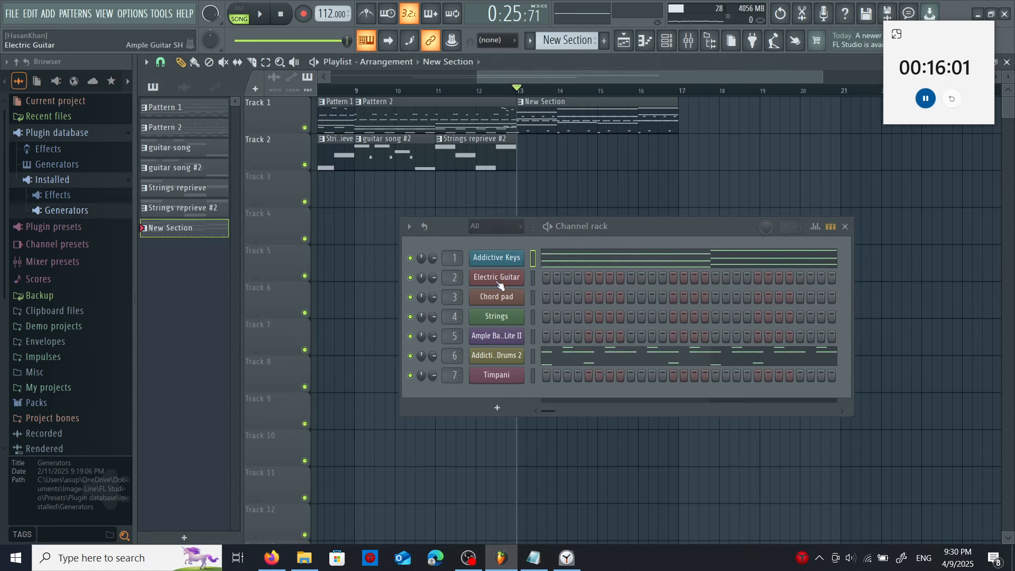
pyautogui.rightClick(496, 277)
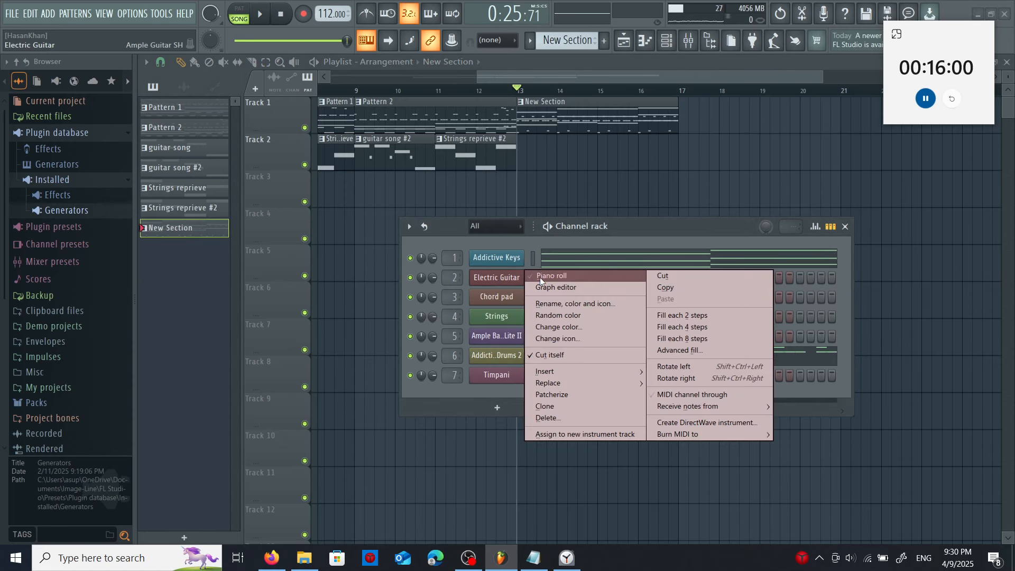
pyautogui.click(540, 276)
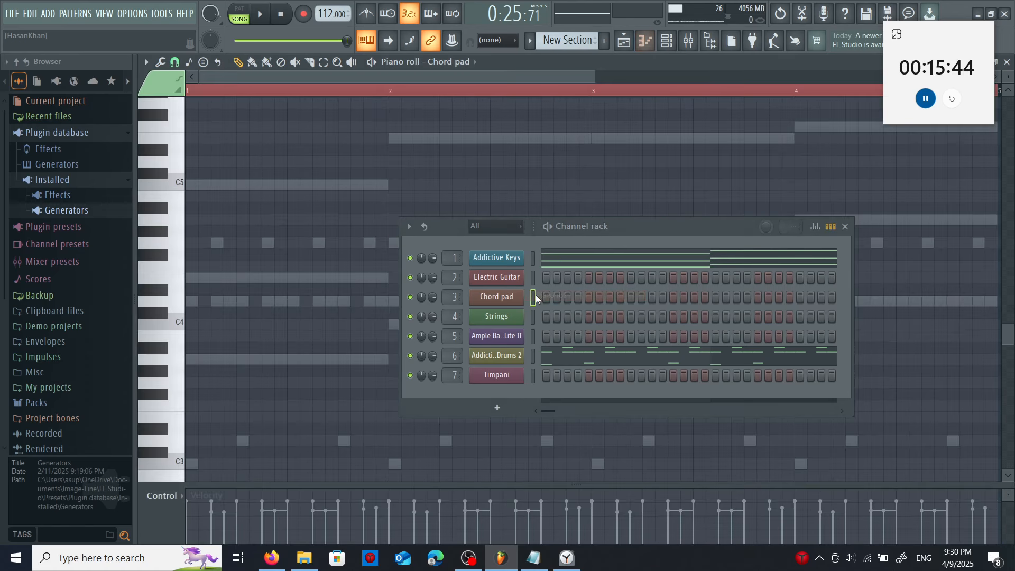
pyautogui.hotkey('ctrl', 'v')
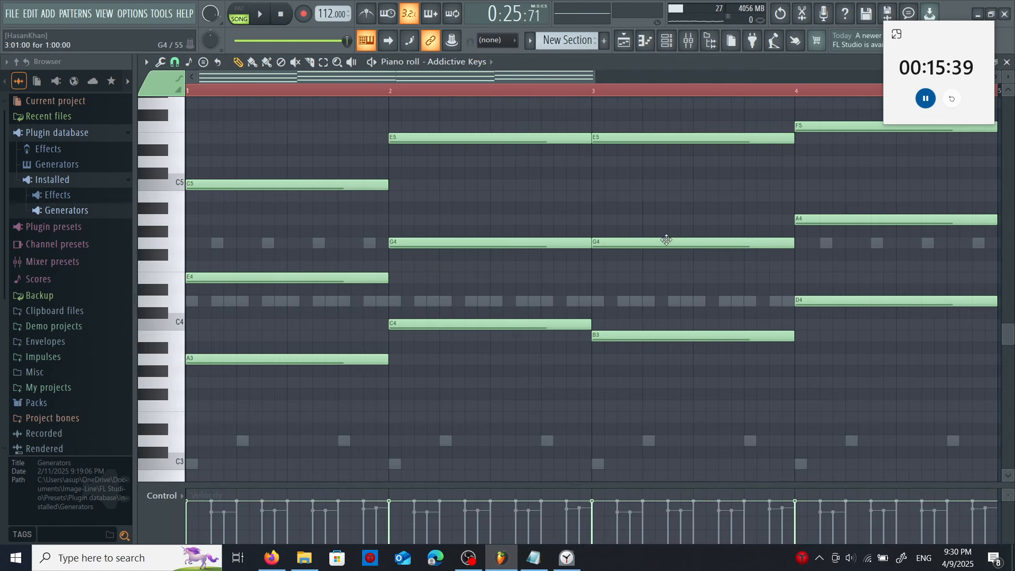
# Draw a melody of E4, F4, G4, B4 and A4 notes in New Section's Electric Guitar part
pyautogui.hscroll(1, 525, 77)
pyautogui.moveTo(526, 76); pyautogui.dragTo(418, 91)
pyautogui.click(667, 42)
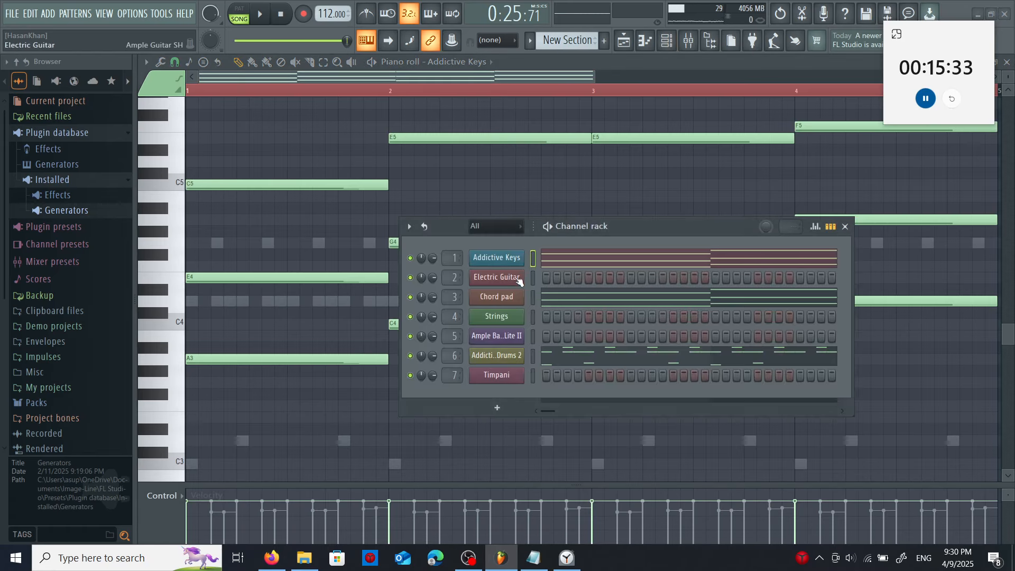
pyautogui.press('F5')
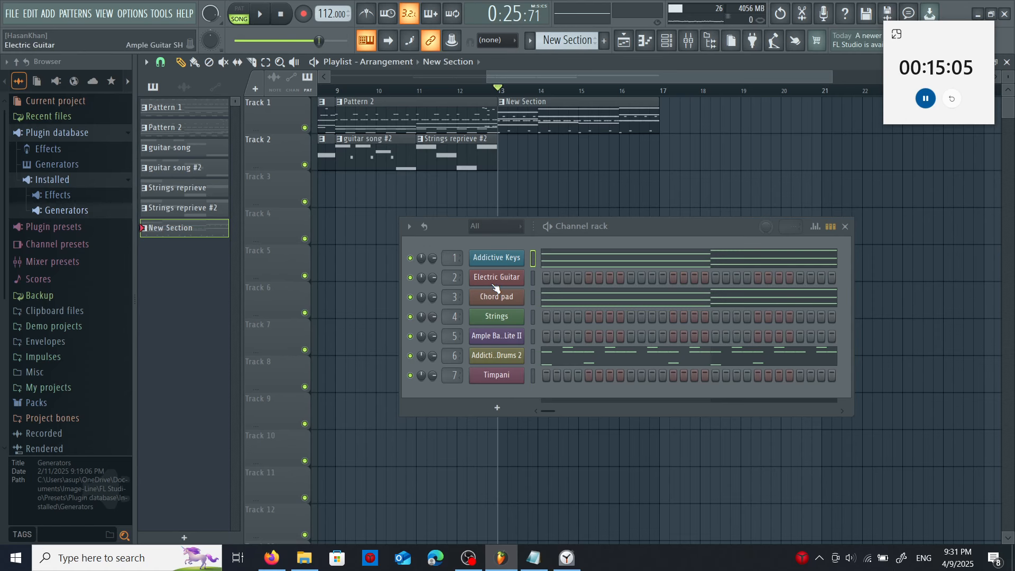
pyautogui.rightClick(522, 277)
pyautogui.click(535, 276)
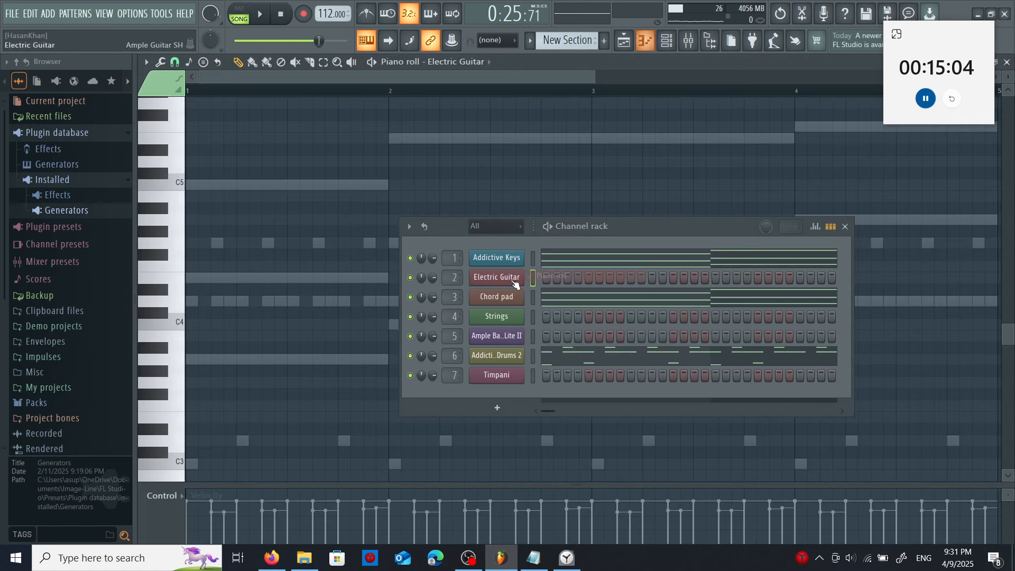
pyautogui.click(845, 228)
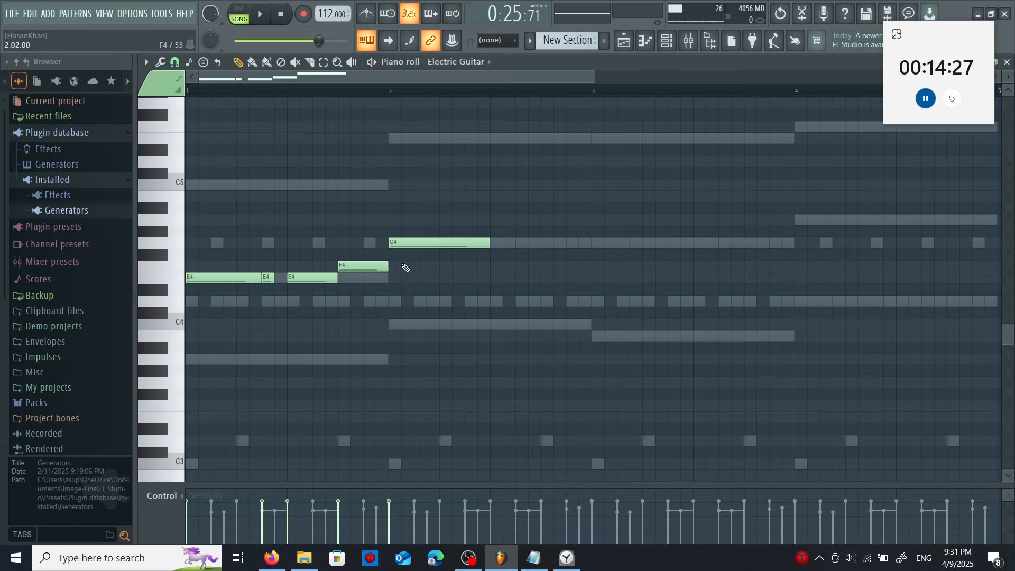
pyautogui.click(495, 279)
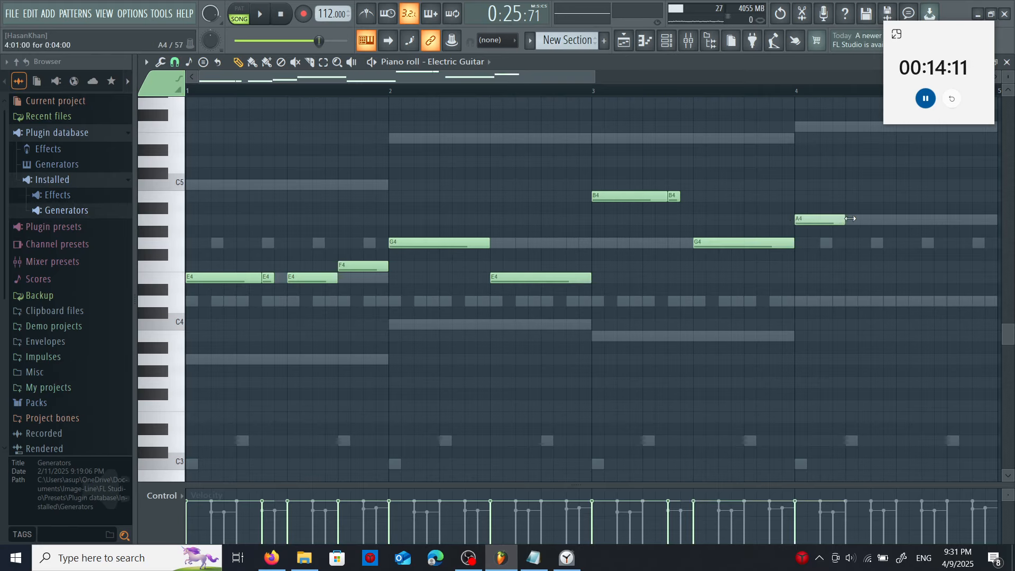
pyautogui.moveTo(845, 219); pyautogui.dragTo(866, 218)
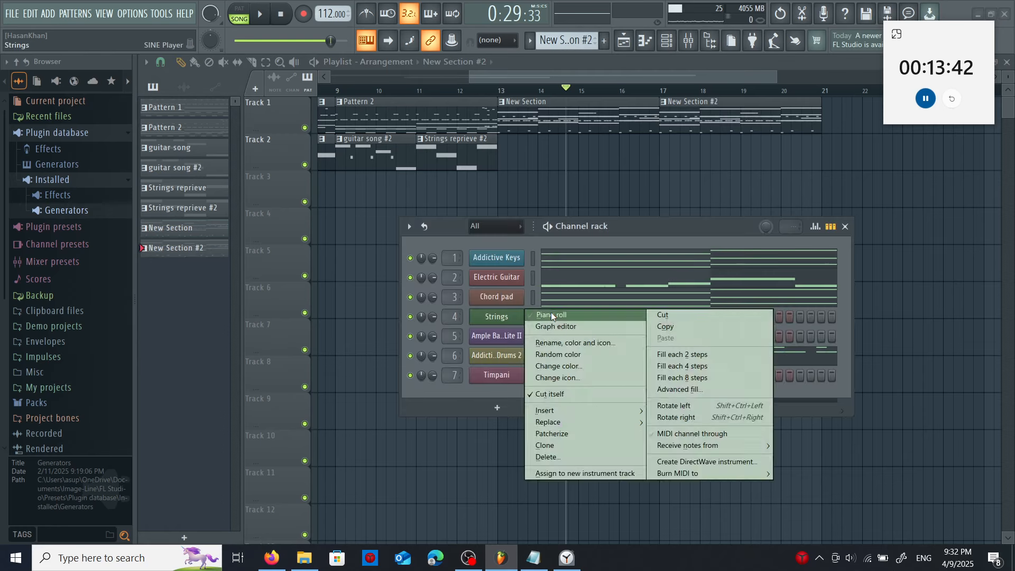
# Copy the Electric Guitar melody of New Section #2 into its Strings part, one octave higher
pyautogui.click(551, 315)
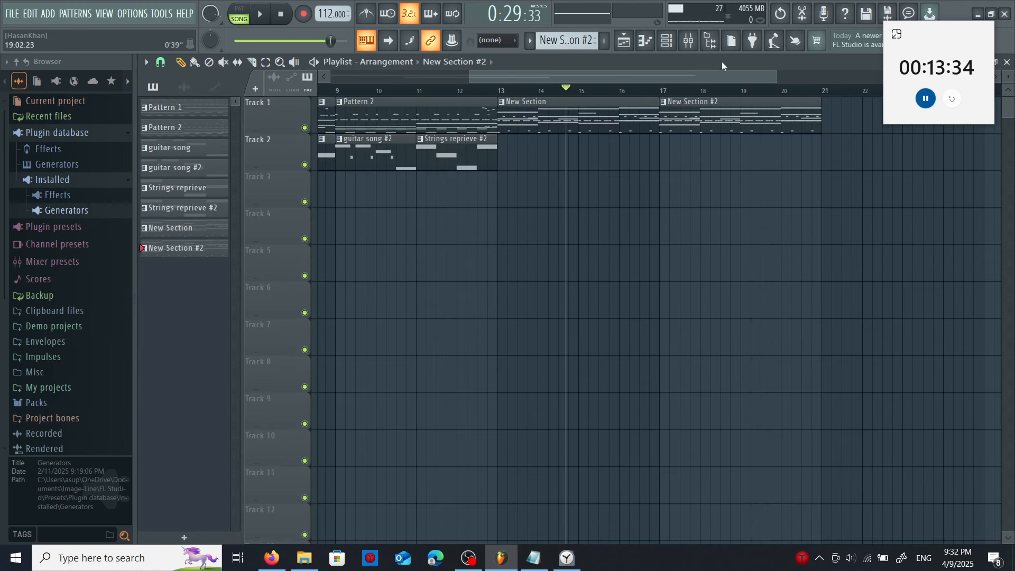
pyautogui.click(667, 50)
pyautogui.rightClick(517, 275)
pyautogui.click(550, 274)
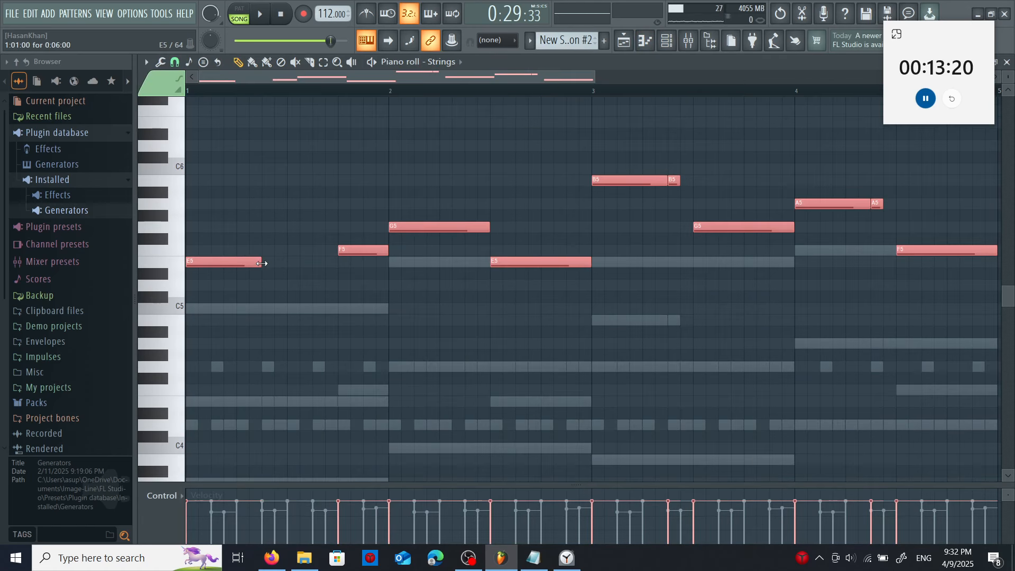
# Remove the short repeated notes from the Strings melody and extend E5 in bar 1, B5 in bar 3 and A5 in bar 4 over the gaps
pyautogui.click(275, 263)
pyautogui.moveTo(262, 260); pyautogui.dragTo(335, 260)
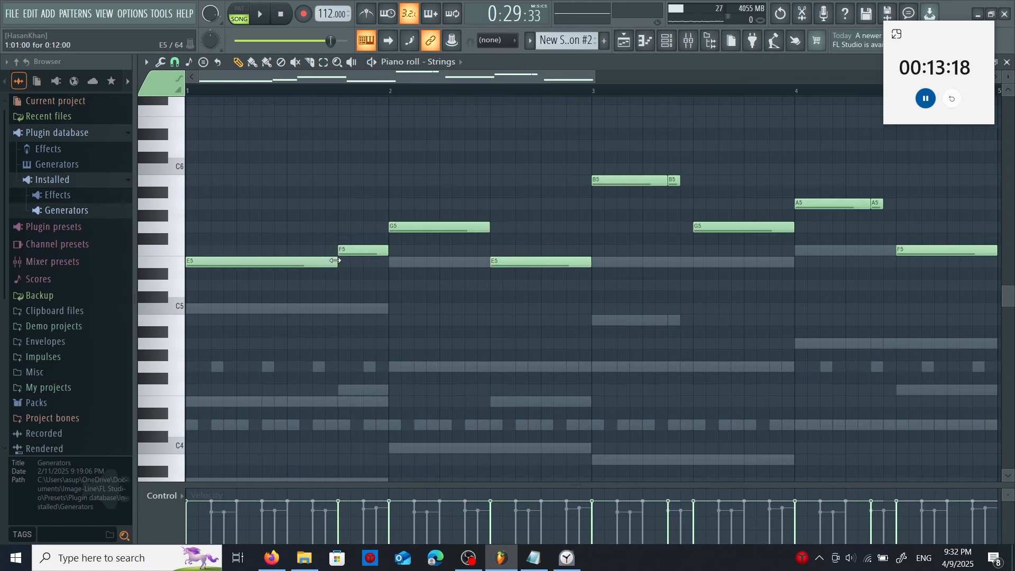
pyautogui.rightClick(677, 182)
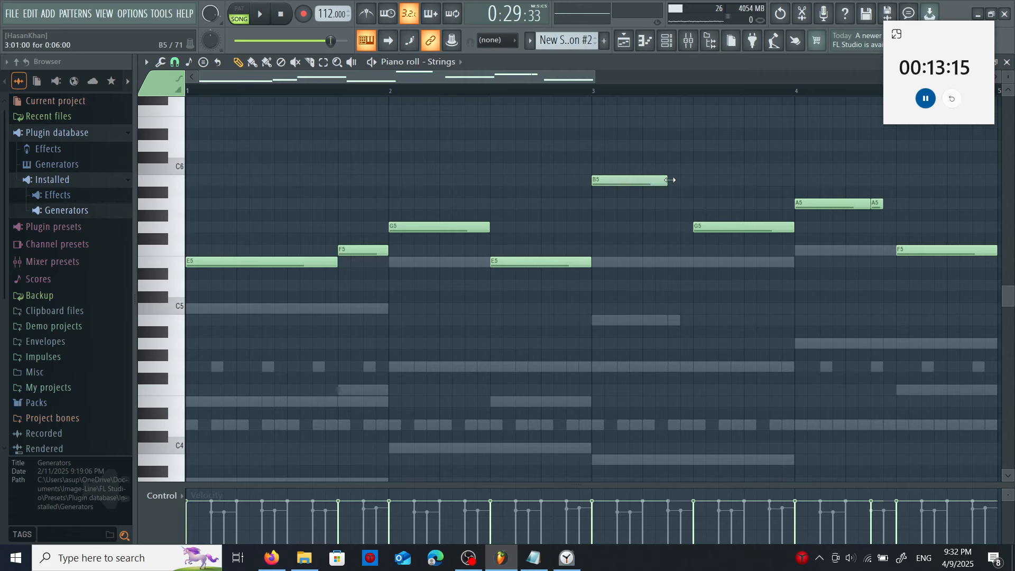
pyautogui.moveTo(668, 181); pyautogui.dragTo(695, 180)
pyautogui.hscroll(4, 516, 99)
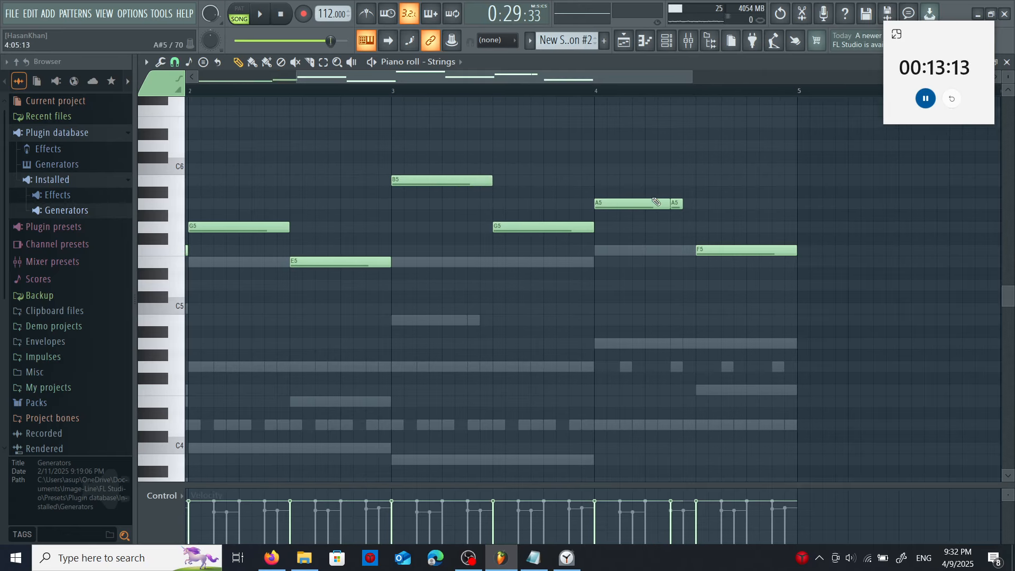
pyautogui.rightClick(681, 204)
pyautogui.moveTo(670, 204); pyautogui.dragTo(682, 204)
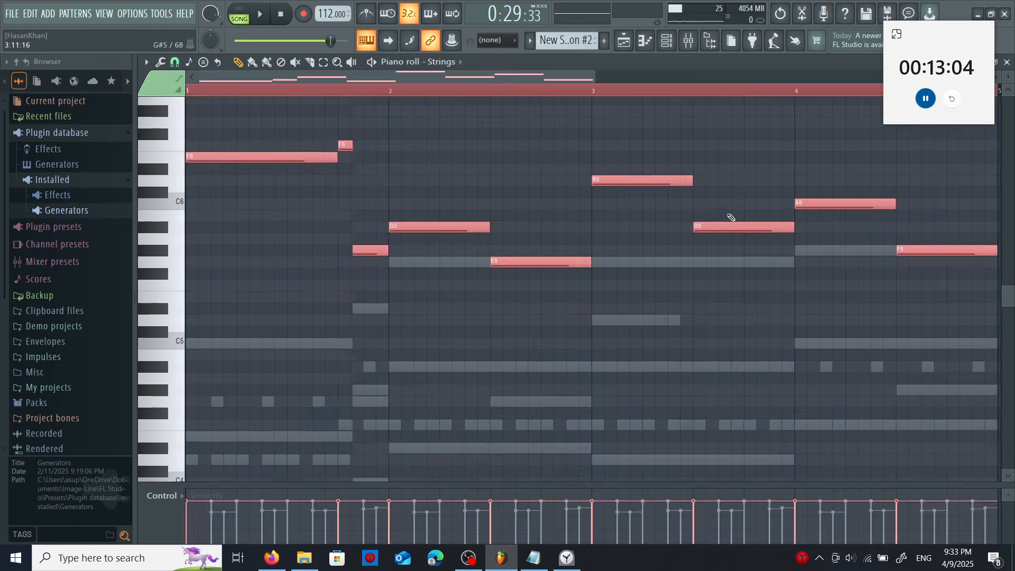
# Double the whole Strings melody with a copy one octave higher, keeping the original notes
pyautogui.hotkey('ctrl', 'Up')
pyautogui.hotkey('ctrl', 'v')
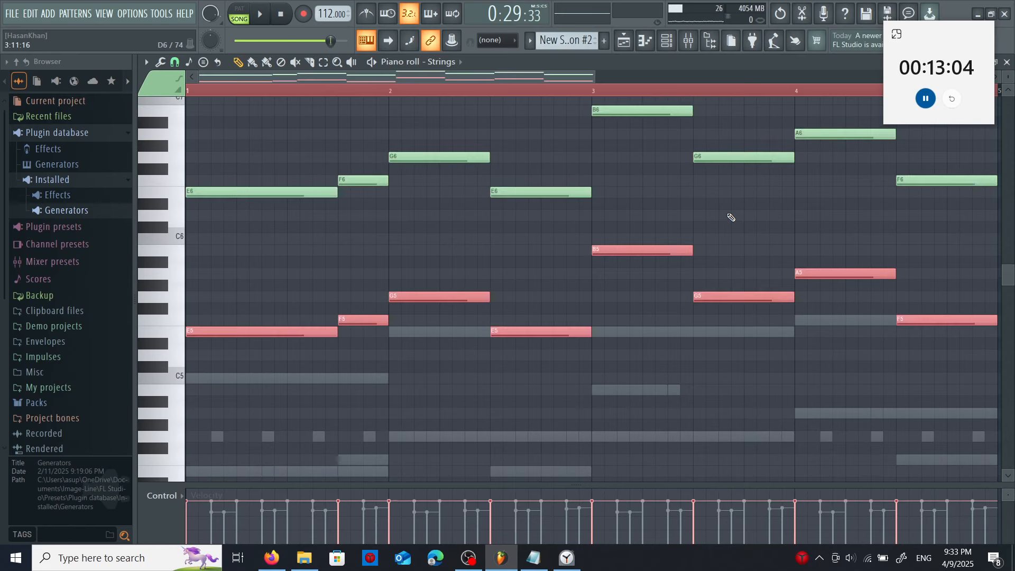
pyautogui.click(731, 218)
pyautogui.scroll(-5, 732, 213)
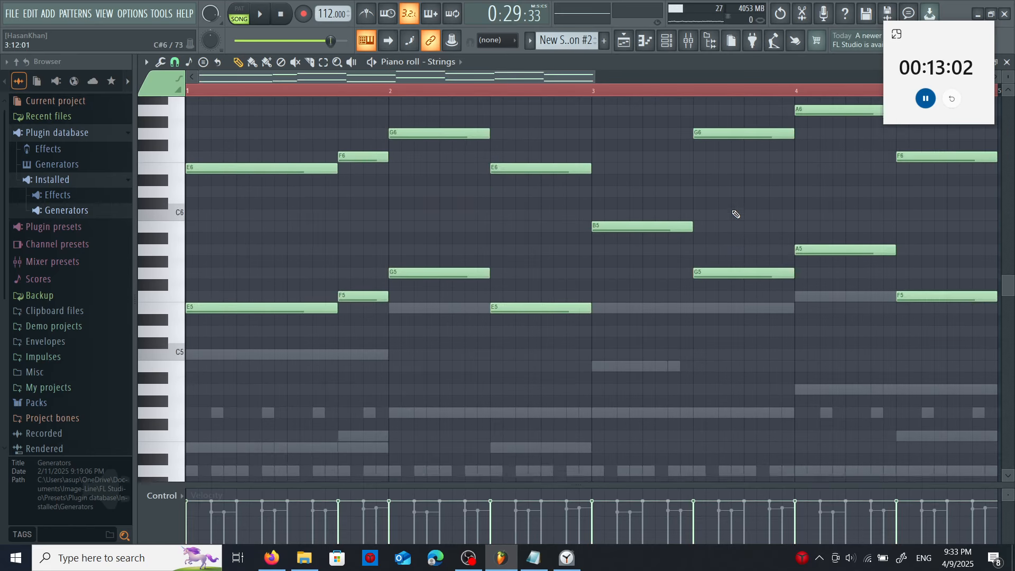
pyautogui.scroll(5, 803, 170)
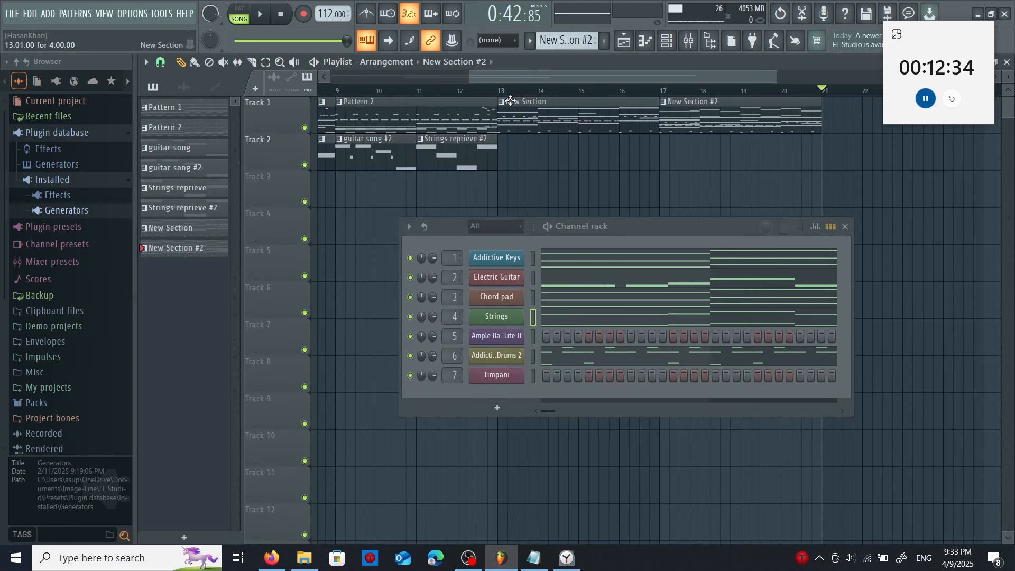
# Turn bar 1 of New Section's Addictive Keys chords into a C5, E4, A3 arpeggio and lower the velocity of its E4 notes
pyautogui.click(511, 100)
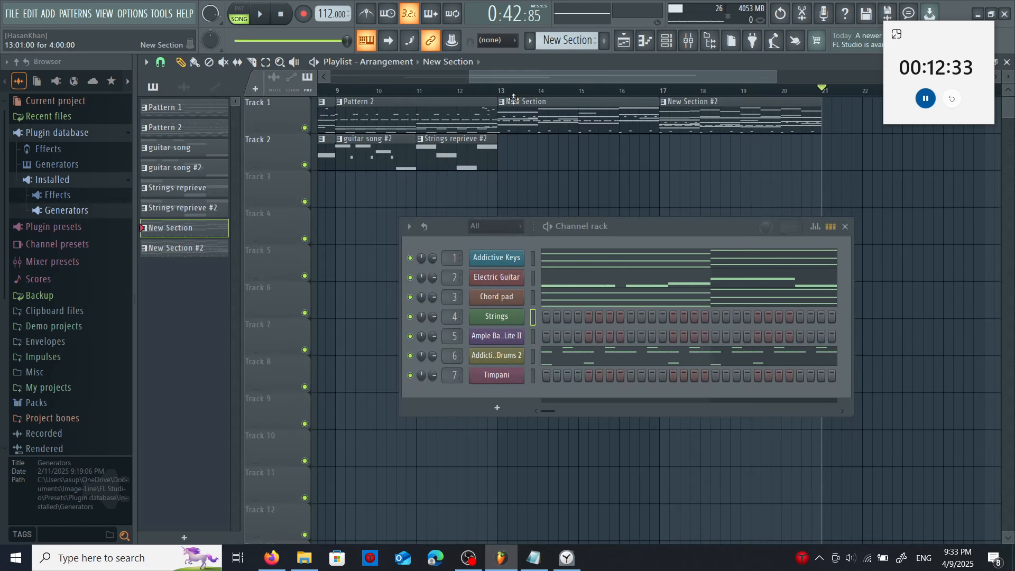
pyautogui.rightClick(514, 258)
pyautogui.click(539, 258)
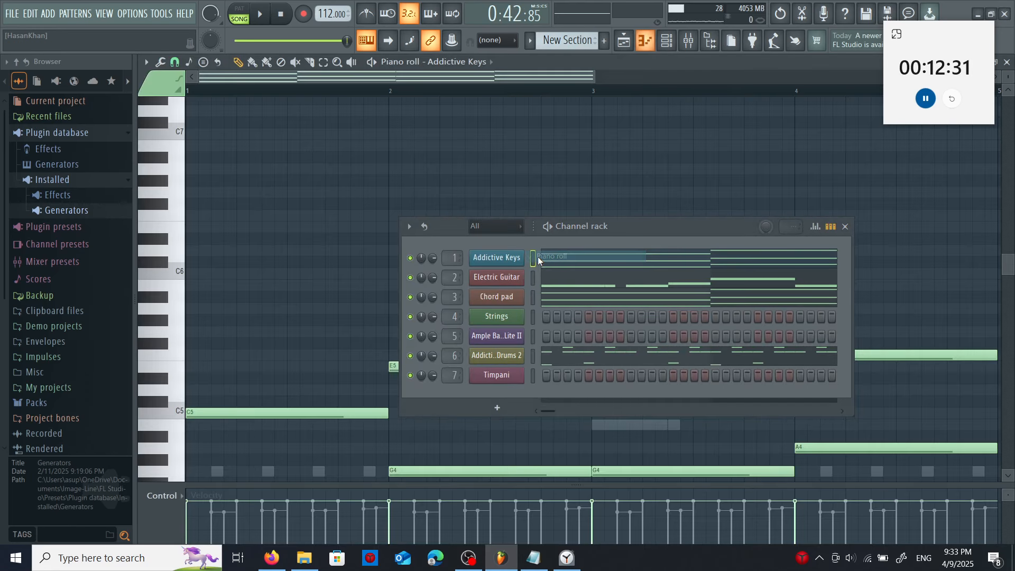
pyautogui.scroll(-2, 688, 196)
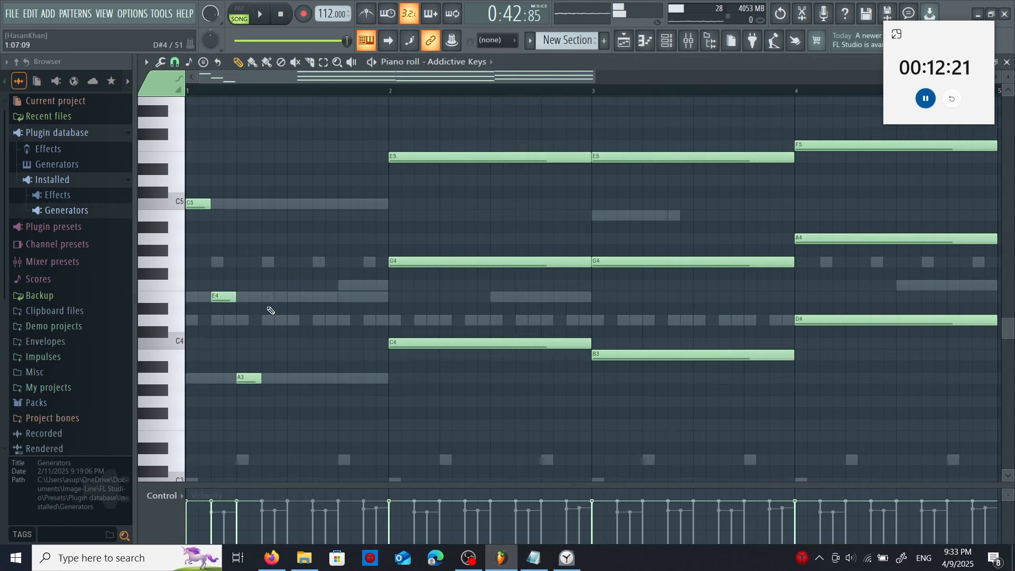
pyautogui.click(269, 297)
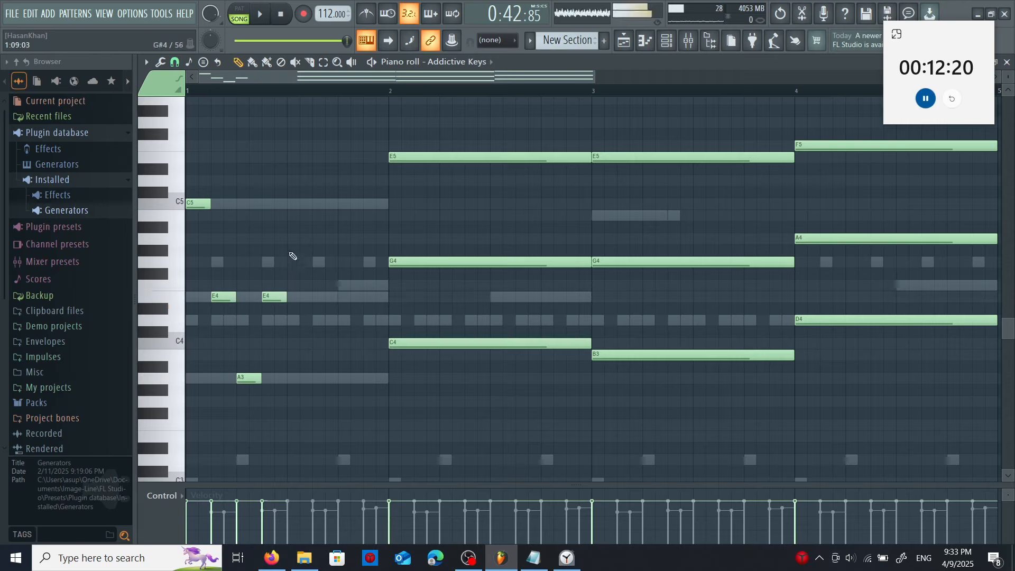
pyautogui.click(294, 204)
pyautogui.click(315, 297)
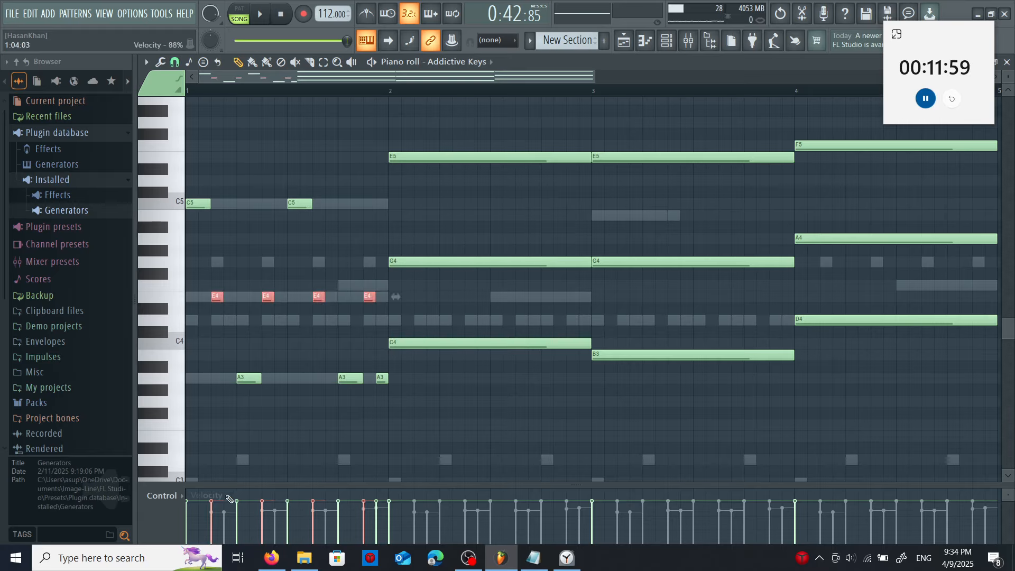
pyautogui.moveTo(211, 514); pyautogui.dragTo(343, 515)
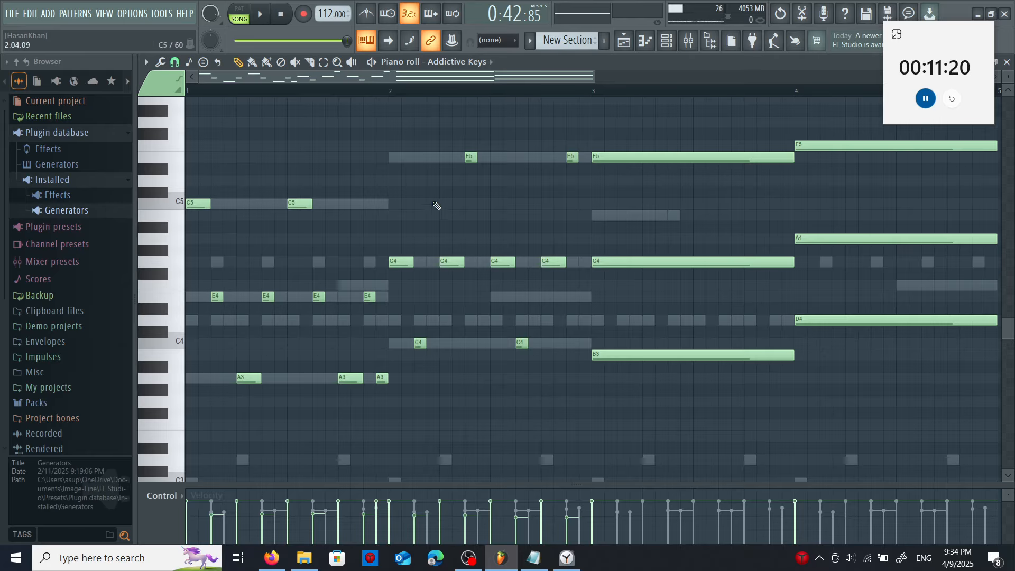
# Fill bars 3 and 4 with copies of the bar 1 and 2 arpeggios, shifted to E5, G4, B3 and to A4, D4, F5
pyautogui.hscroll(5, 442, 95)
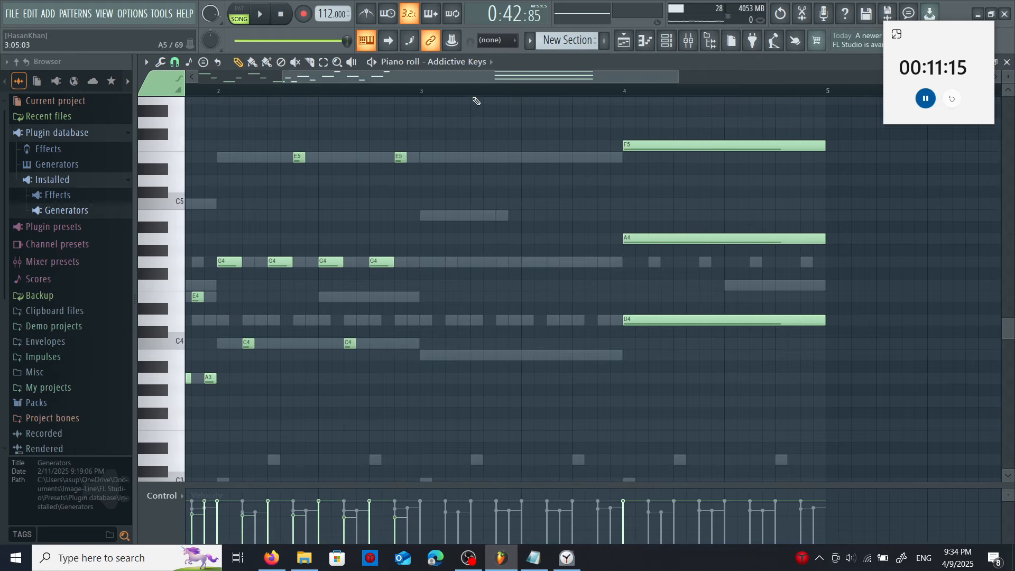
pyautogui.hscroll(-5, 476, 98)
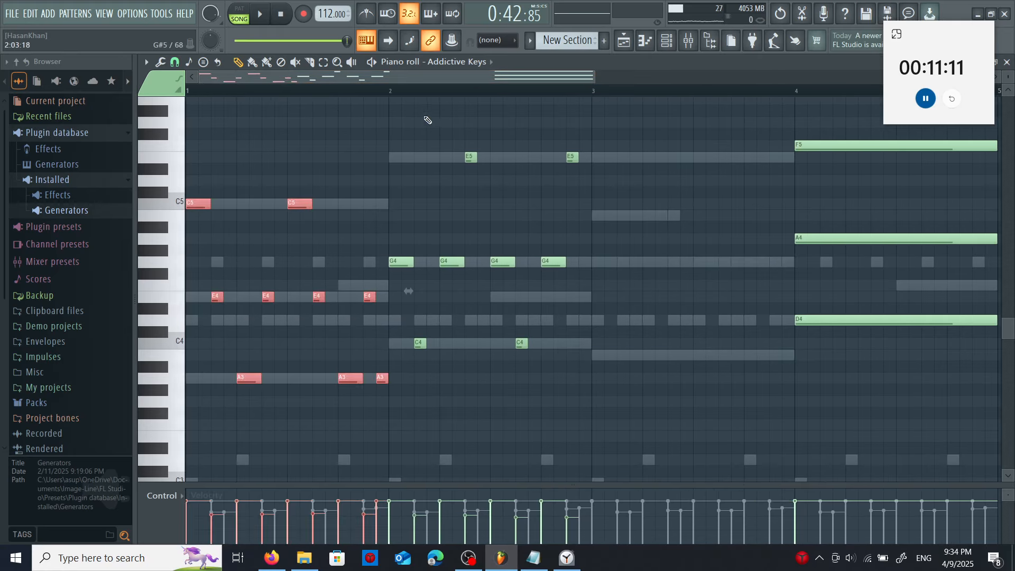
pyautogui.moveTo(419, 77); pyautogui.dragTo(583, 84)
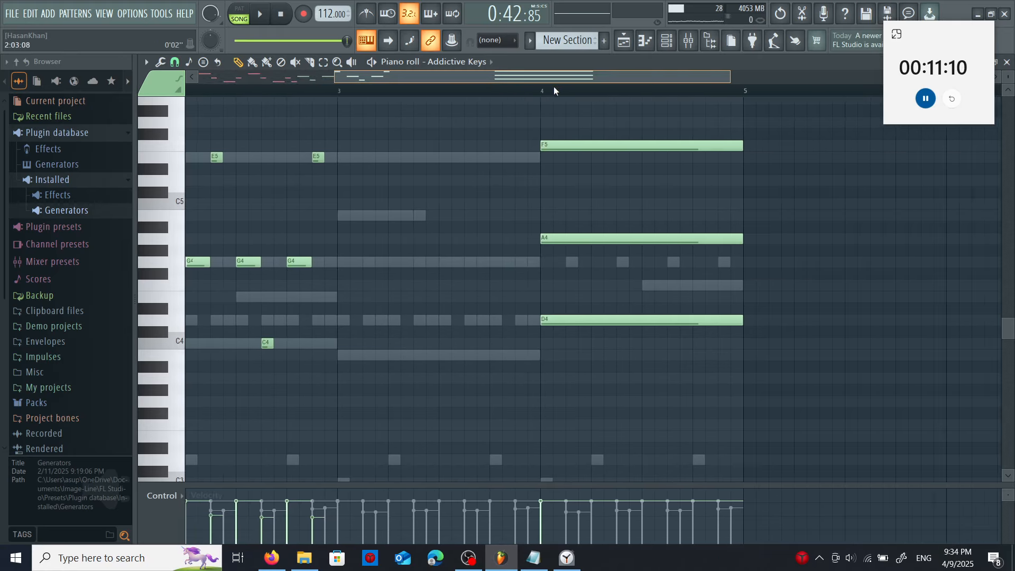
pyautogui.hotkey('ctrl', 'v')
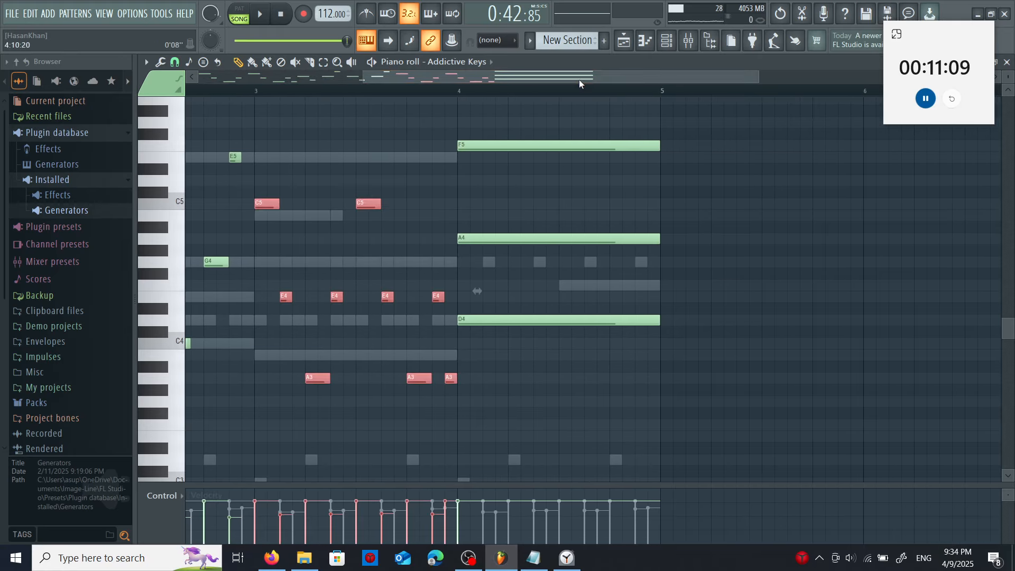
pyautogui.hotkey('shift', 'Up')
pyautogui.hotkey('shift', 'Up')
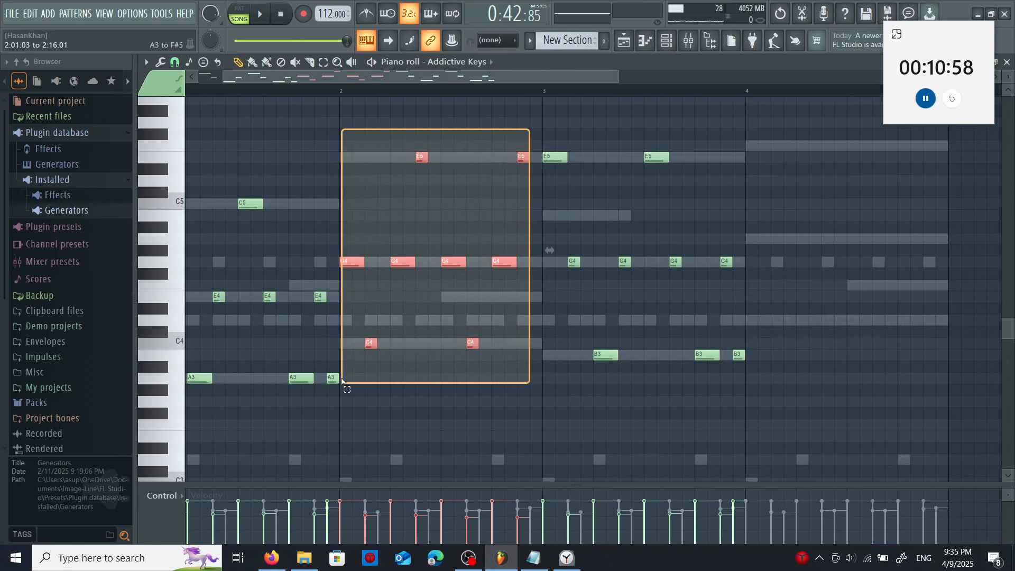
pyautogui.moveTo(343, 381); pyautogui.dragTo(351, 377)
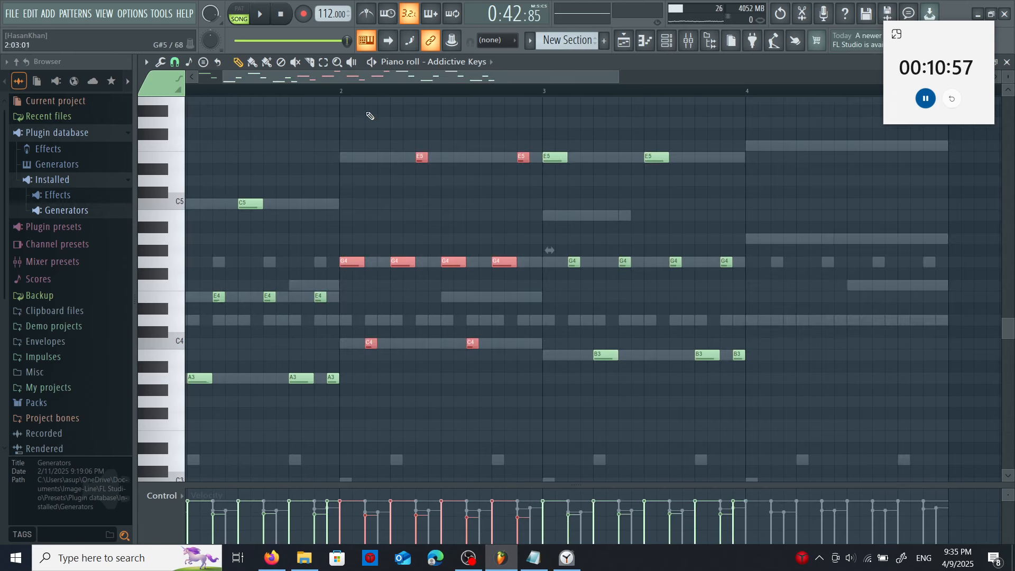
pyautogui.hscroll(12, 538, 136)
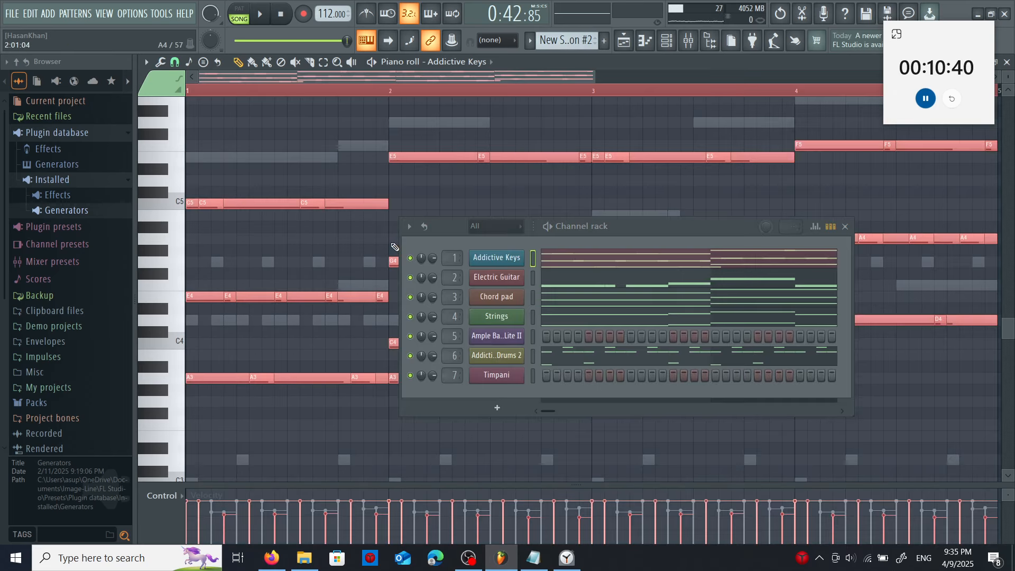
# Replace the sustained Addictive Keys chords in New Section #2 with the arpeggio copied from New Section
pyautogui.press('Delete')
pyautogui.hotkey('ctrl', 'v')
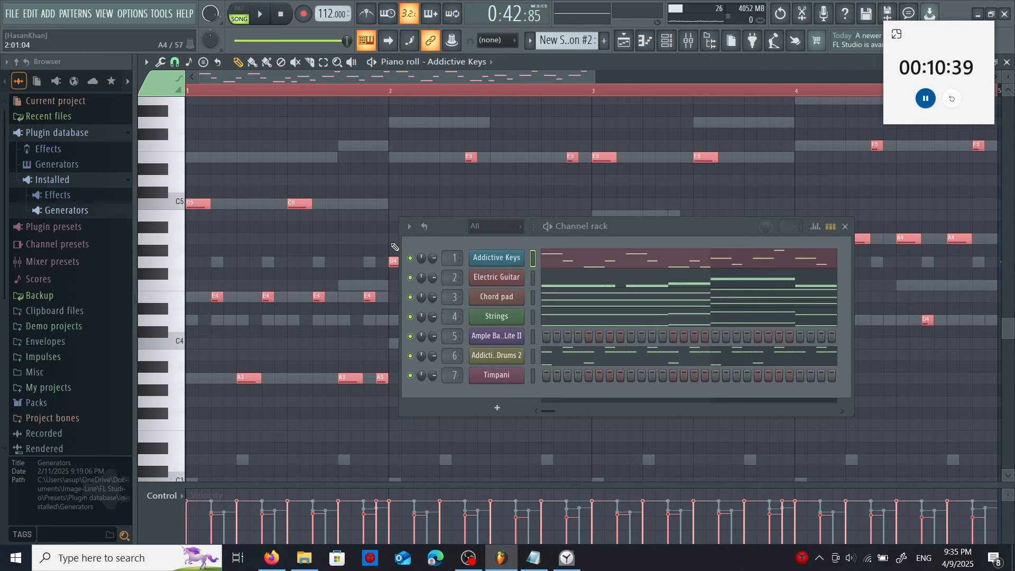
pyautogui.hotkey('ctrl', 'd')
pyautogui.click(845, 227)
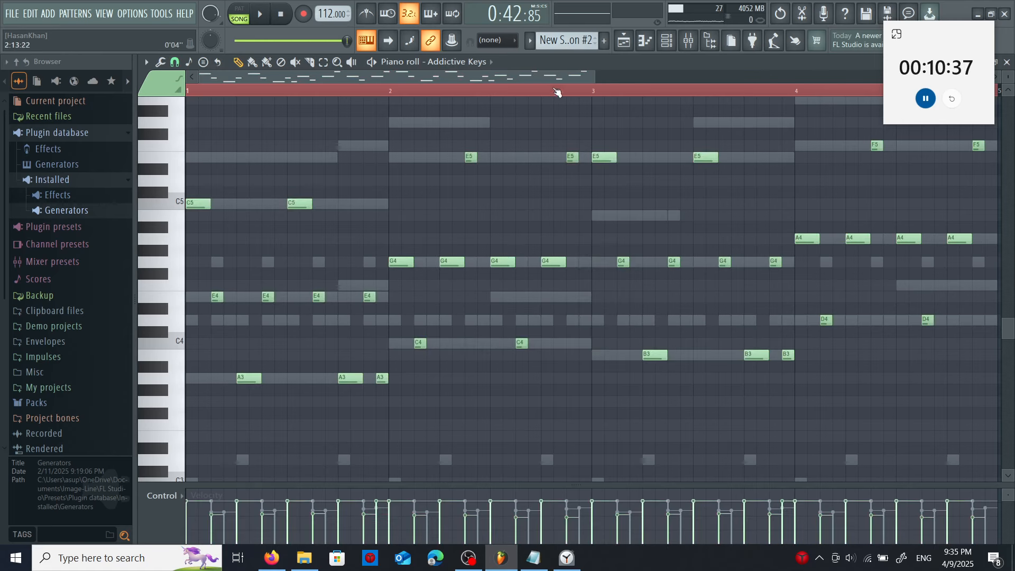
# Double the E4, G4 and A4 arpeggio notes of New Section #2 with copies two octaves higher
pyautogui.moveTo(528, 79); pyautogui.dragTo(441, 93)
pyautogui.scroll(2, 417, 203)
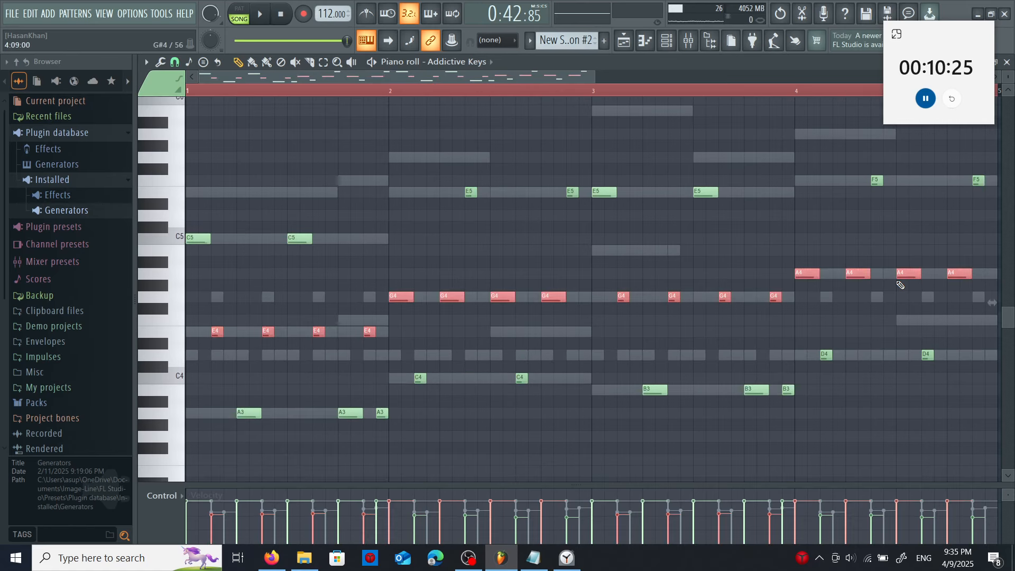
pyautogui.hotkey('ctrl', 'Up')
pyautogui.hotkey('ctrl', 'Down')
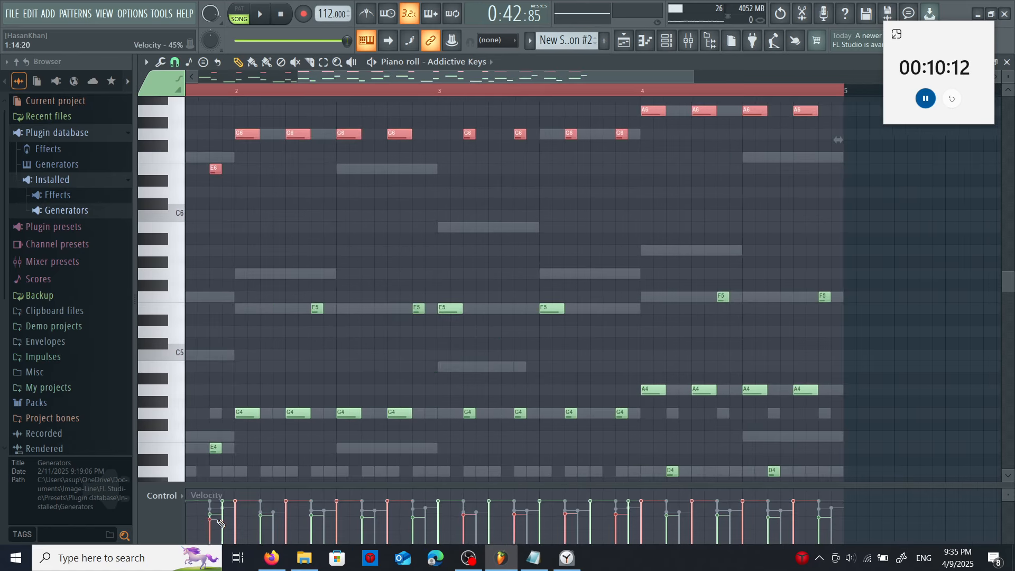
pyautogui.hscroll(6, 221, 523)
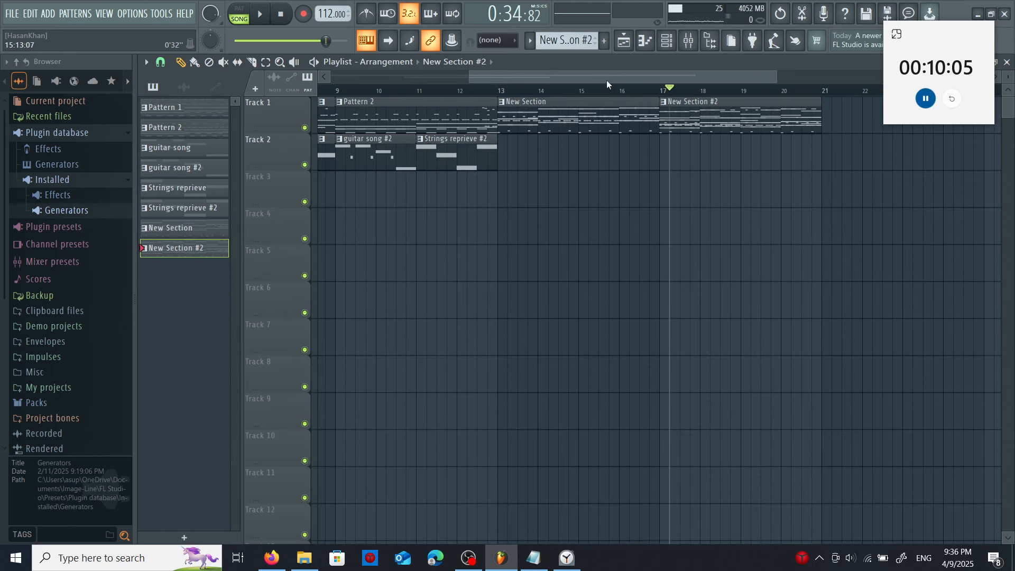
pyautogui.moveTo(607, 81); pyautogui.dragTo(397, 86)
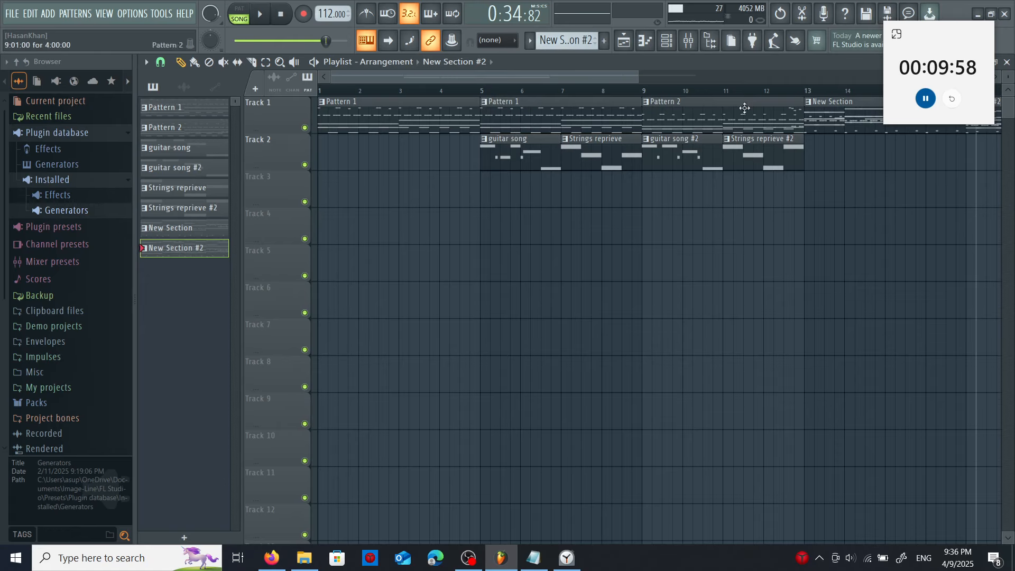
pyautogui.moveTo(570, 79); pyautogui.dragTo(725, 77)
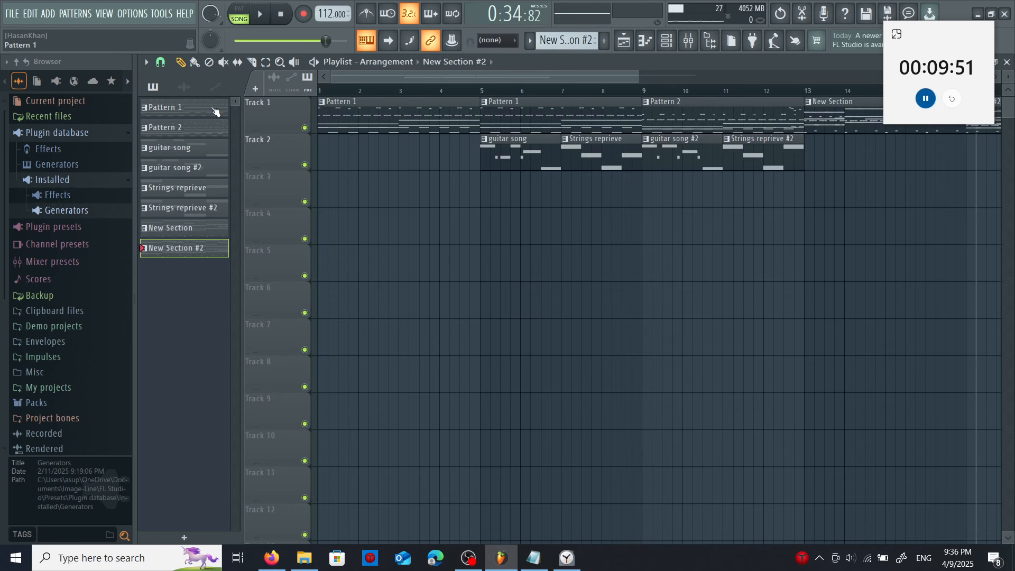
# Write two-bar Ample Bass P Lite II notes in Pattern 1, A2 on bar 1 and C3 on bar 3, and transpose both up an octave
pyautogui.click(216, 111)
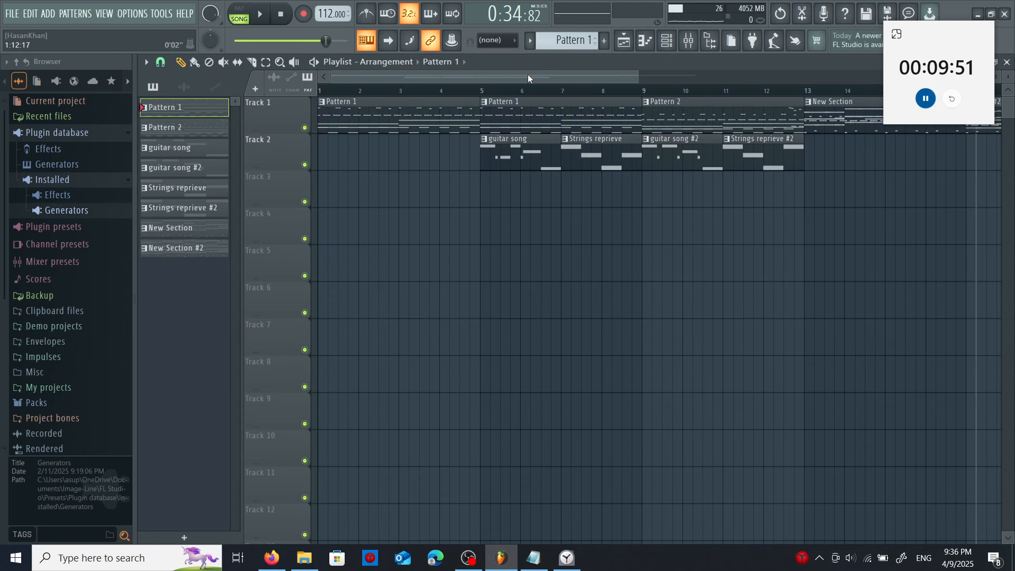
pyautogui.click(667, 40)
pyautogui.rightClick(523, 333)
pyautogui.click(560, 334)
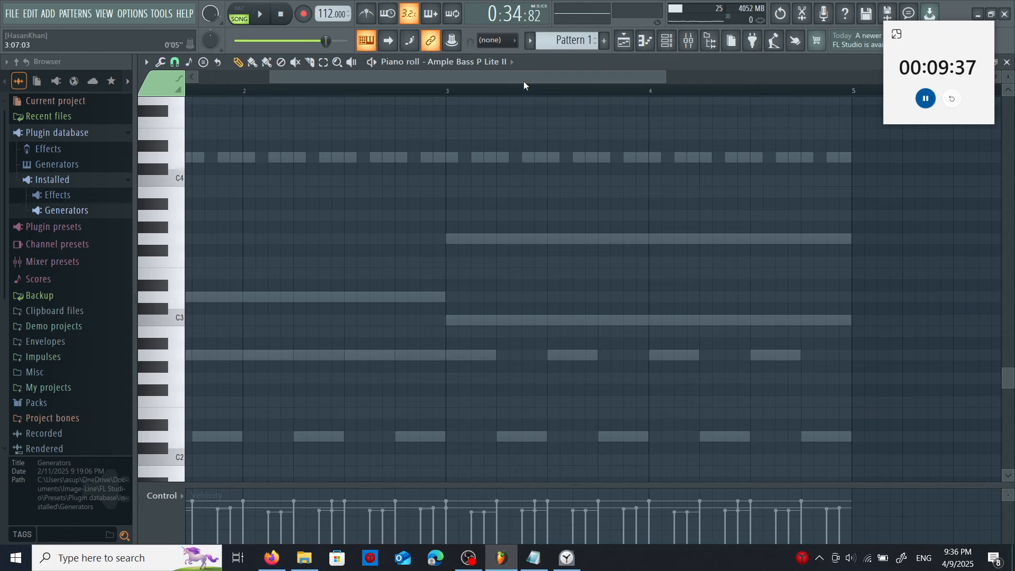
pyautogui.moveTo(524, 81); pyautogui.dragTo(287, 92)
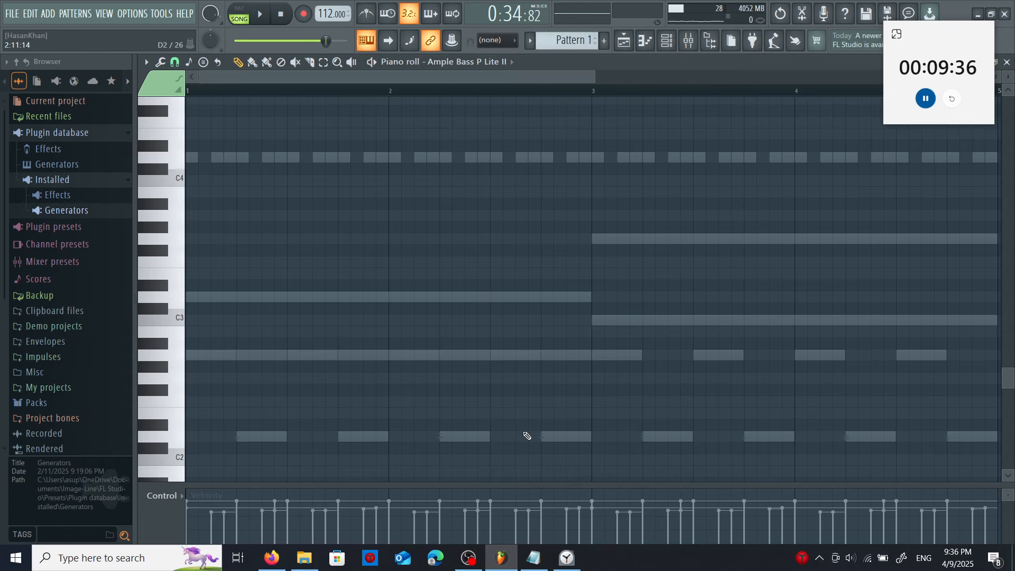
pyautogui.moveTo(489, 353); pyautogui.dragTo(597, 346)
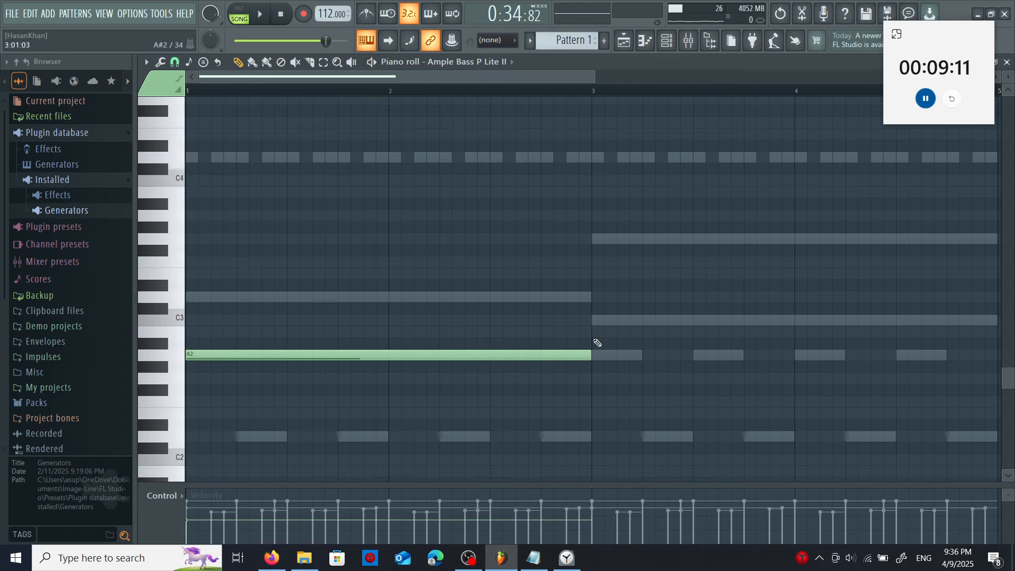
pyautogui.click(599, 321)
pyautogui.hotkey('ctrl', 'a')
pyautogui.hotkey('ctrl', 'Up')
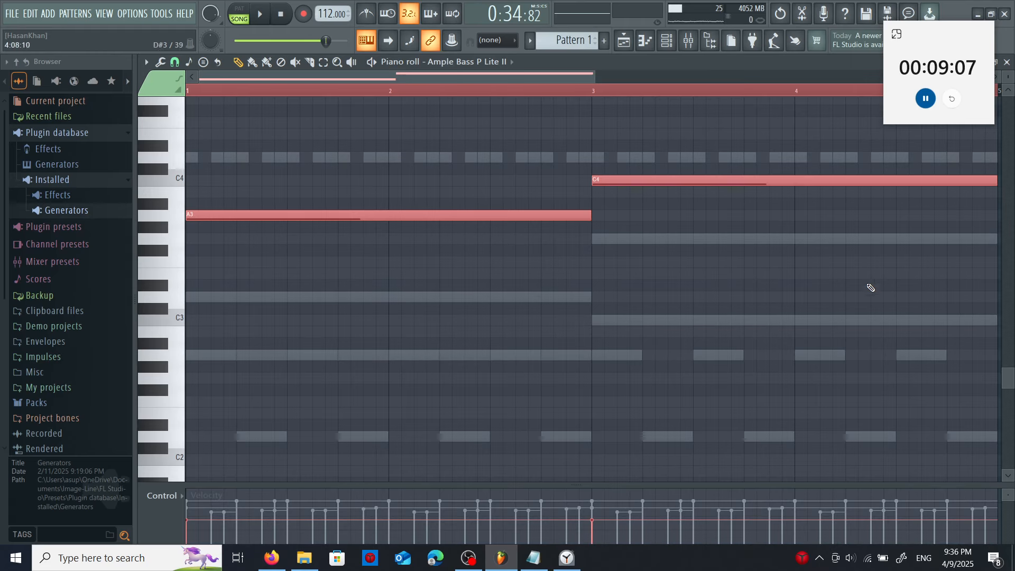
# Split Pattern 1's bass line into one-bar notes, A3 in bars 1 and 2 and C4 in bars 3 and 4
pyautogui.keyDown('ctrl'); pyautogui.click(433, 168); pyautogui.keyUp('ctrl')
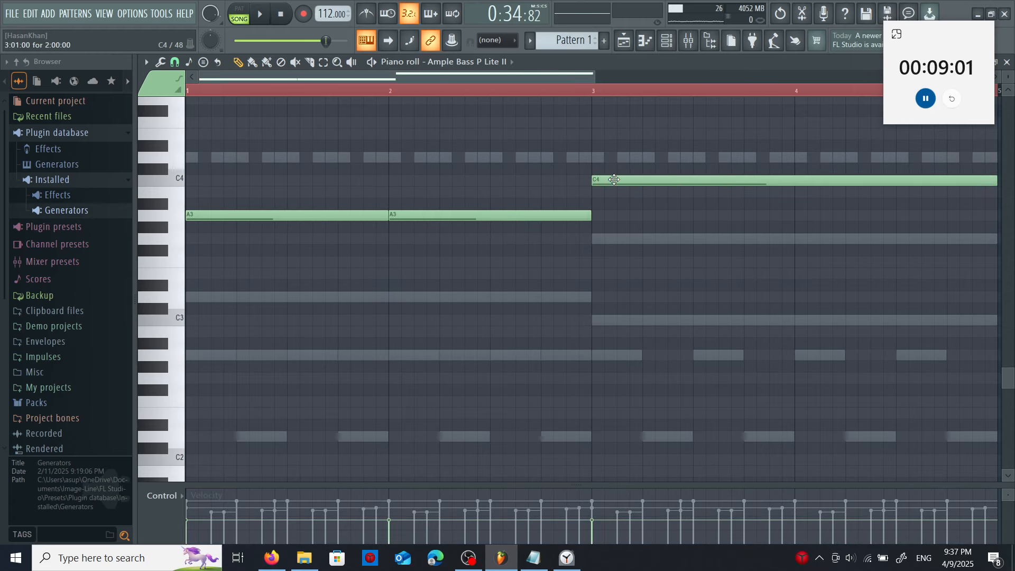
pyautogui.rightClick(613, 180)
pyautogui.click(599, 182)
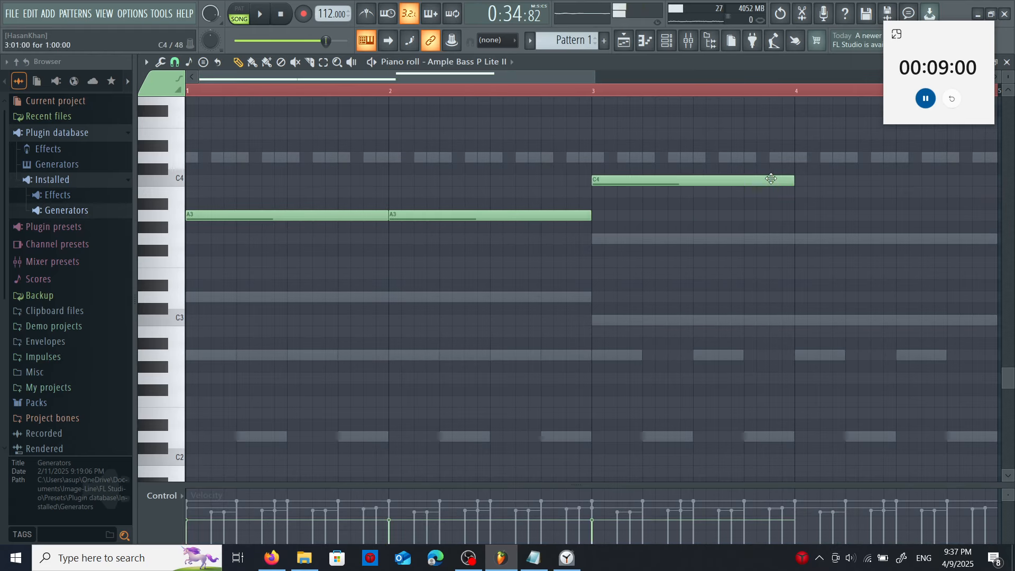
pyautogui.click(798, 180)
pyautogui.press('F5')
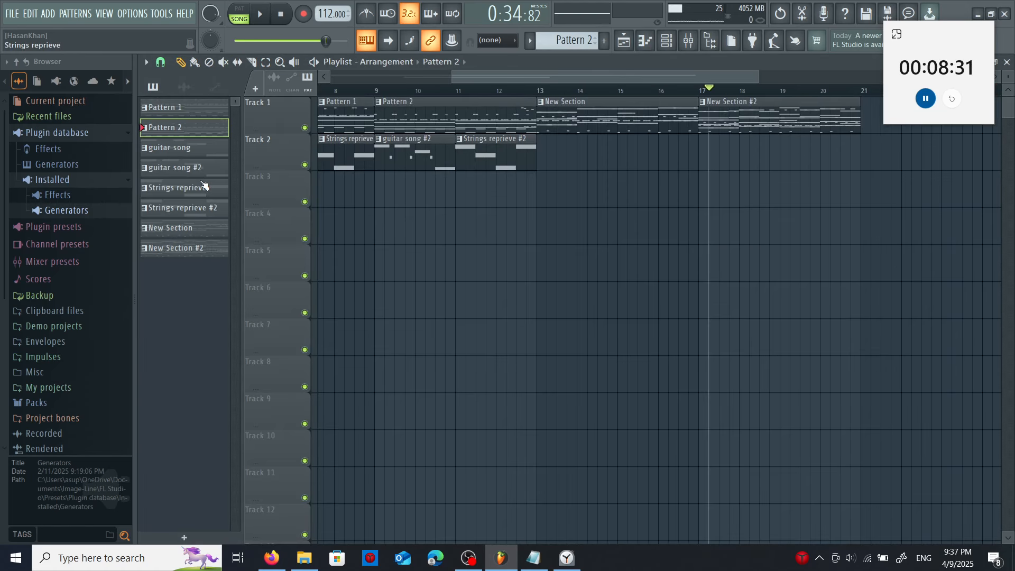
# Write New Section's bass line as pairs of half-bar notes, A3, C4, B3 and D4 across bars 1 to 4
pyautogui.click(187, 227)
pyautogui.press('F6')
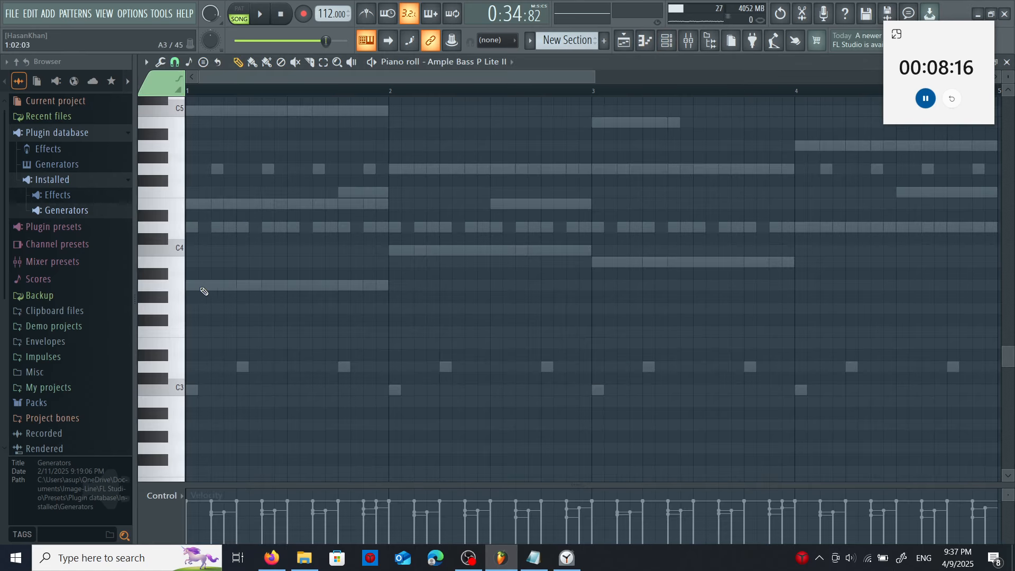
pyautogui.click(201, 286)
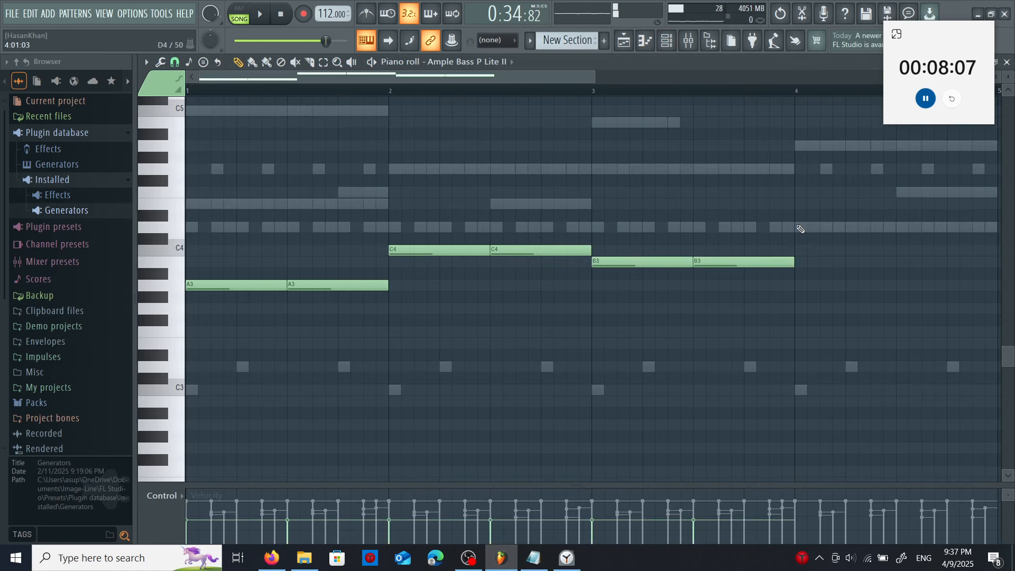
pyautogui.click(798, 227)
pyautogui.click(906, 231)
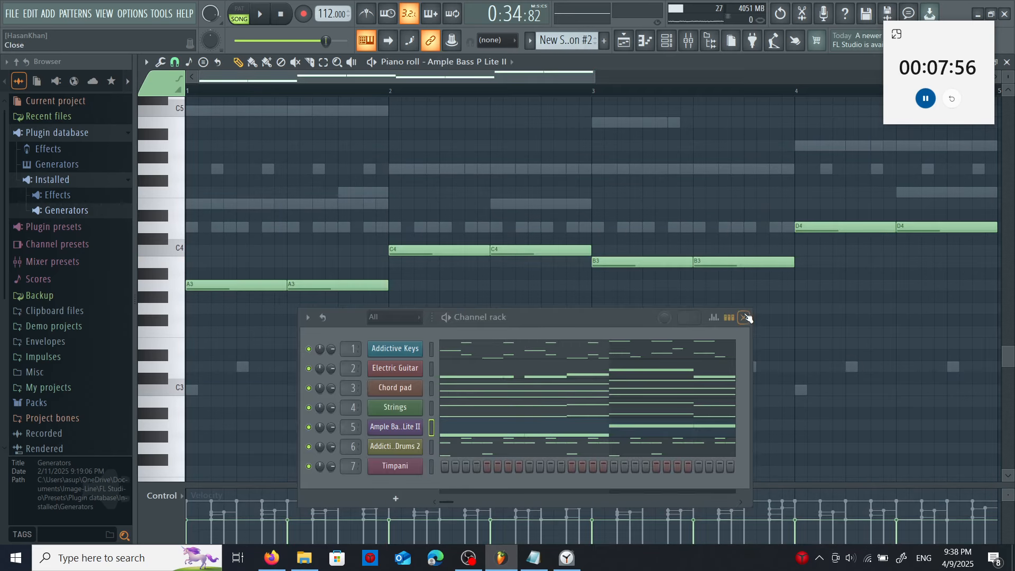
# Return to the playlist and set the playback position to bar 21, the end of New Section #2
pyautogui.click(748, 317)
pyautogui.scroll(3, 684, 164)
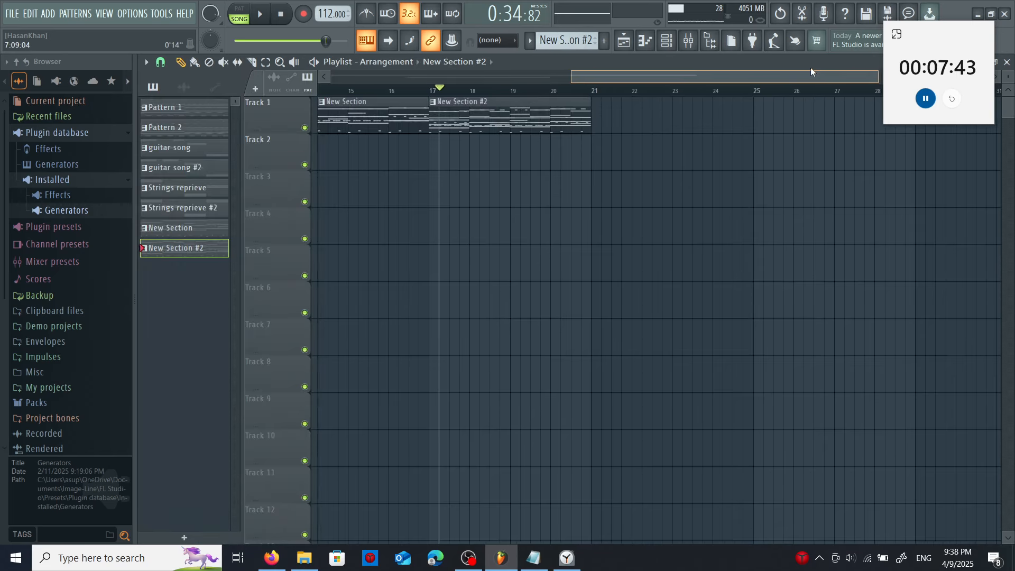
pyautogui.moveTo(810, 68); pyautogui.dragTo(387, 98)
pyautogui.click(698, 88)
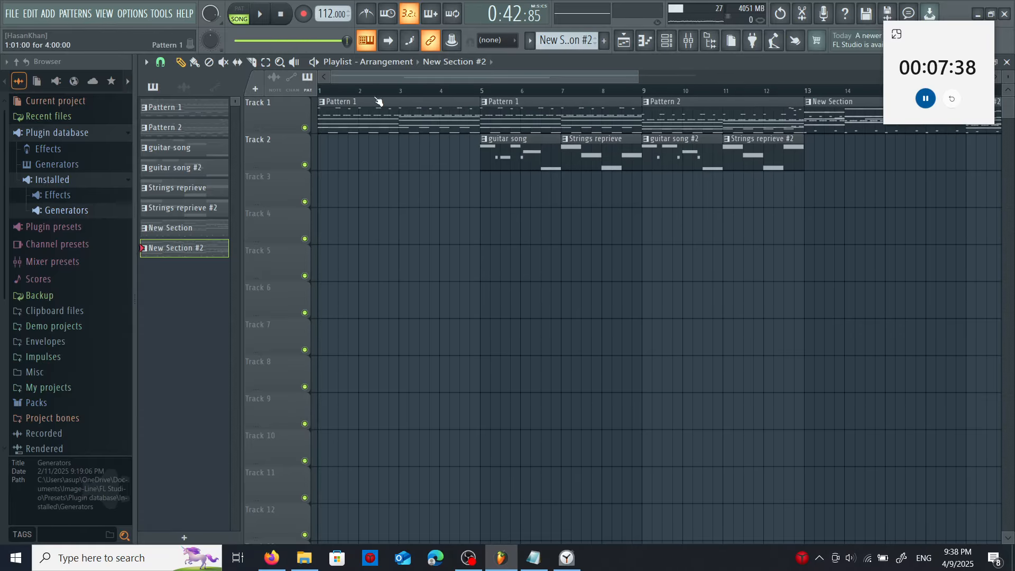
# Open Pattern 1's Addictive Drums 2 notes in the piano roll and look over the part's pitch range
pyautogui.doubleClick(378, 102)
pyautogui.scroll(3, 551, 172)
pyautogui.scroll(-4, 554, 177)
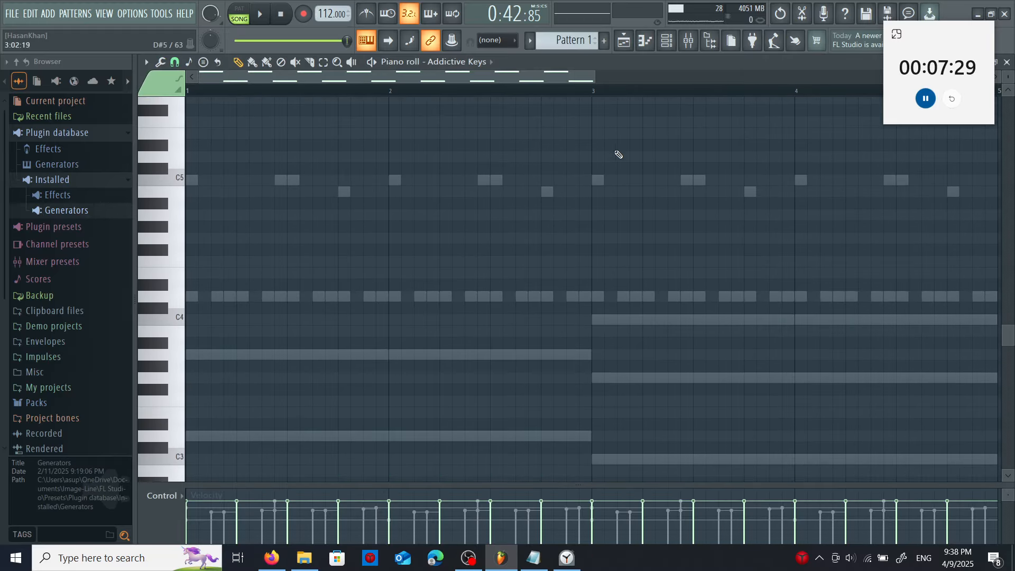
pyautogui.scroll(-4, 546, 204)
pyautogui.scroll(4, 582, 193)
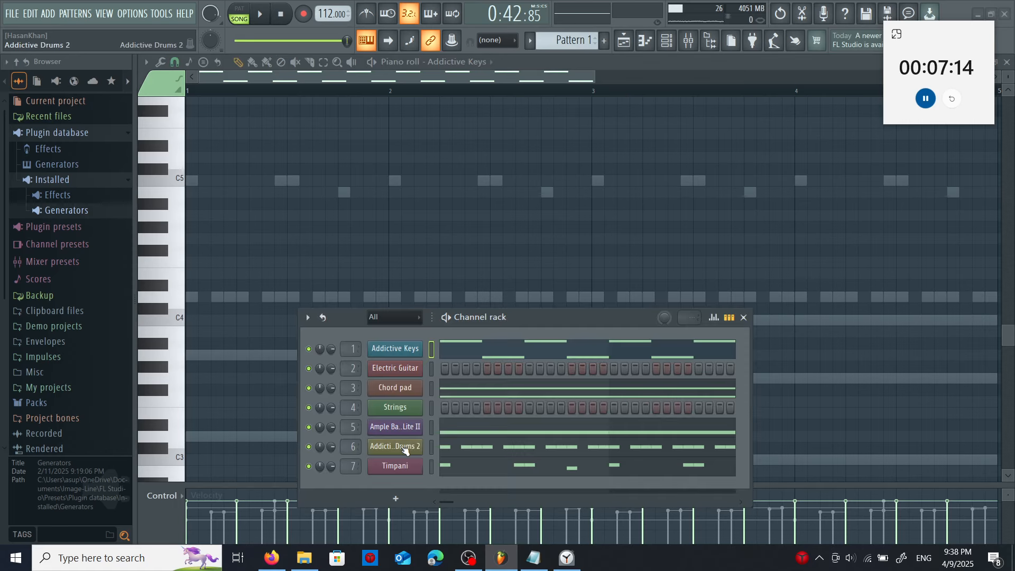
pyautogui.rightClick(417, 447)
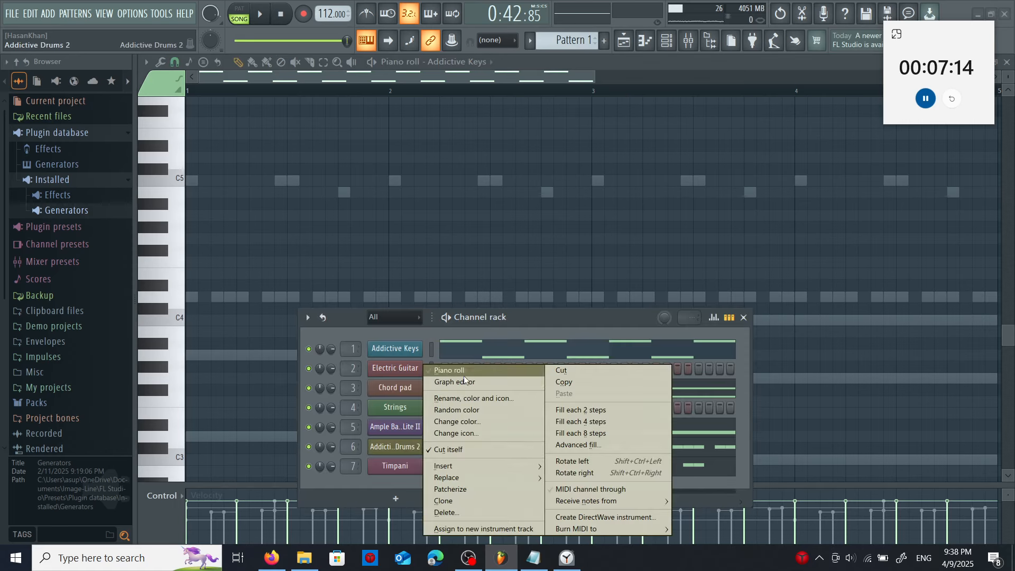
pyautogui.click(450, 372)
pyautogui.scroll(-4, 267, 240)
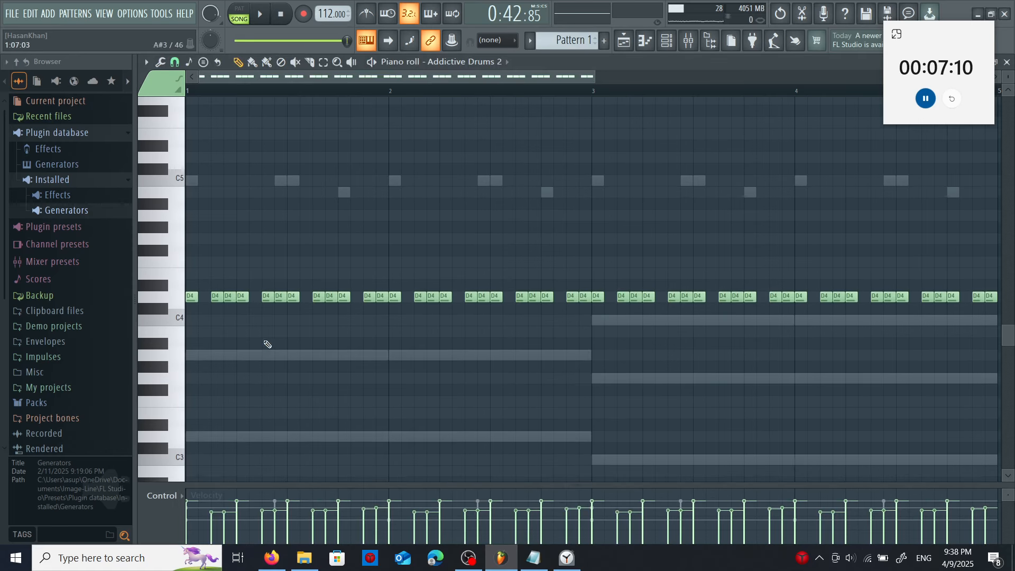
pyautogui.scroll(-9, 376, 297)
pyautogui.scroll(8, 404, 274)
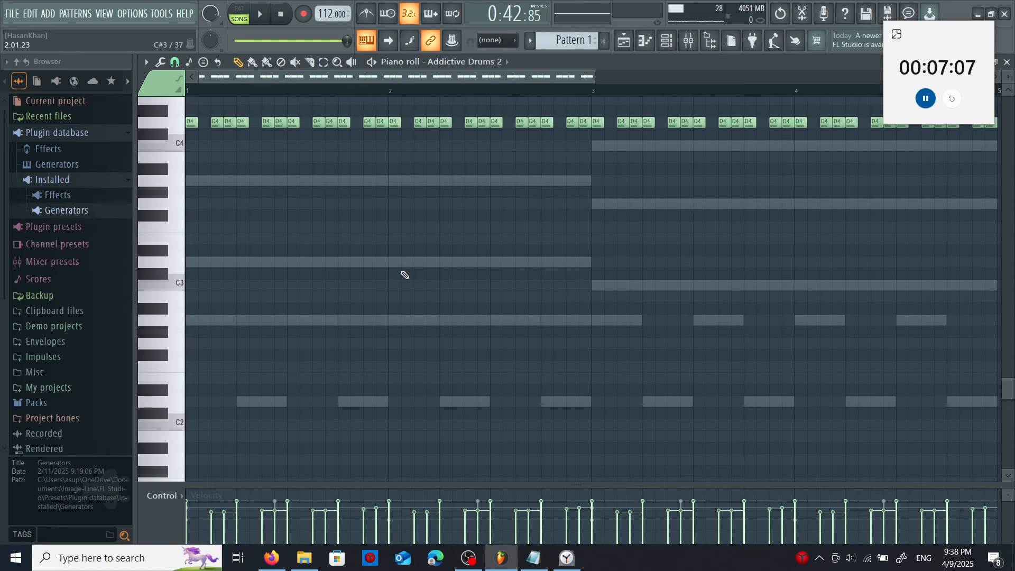
pyautogui.scroll(6, 370, 313)
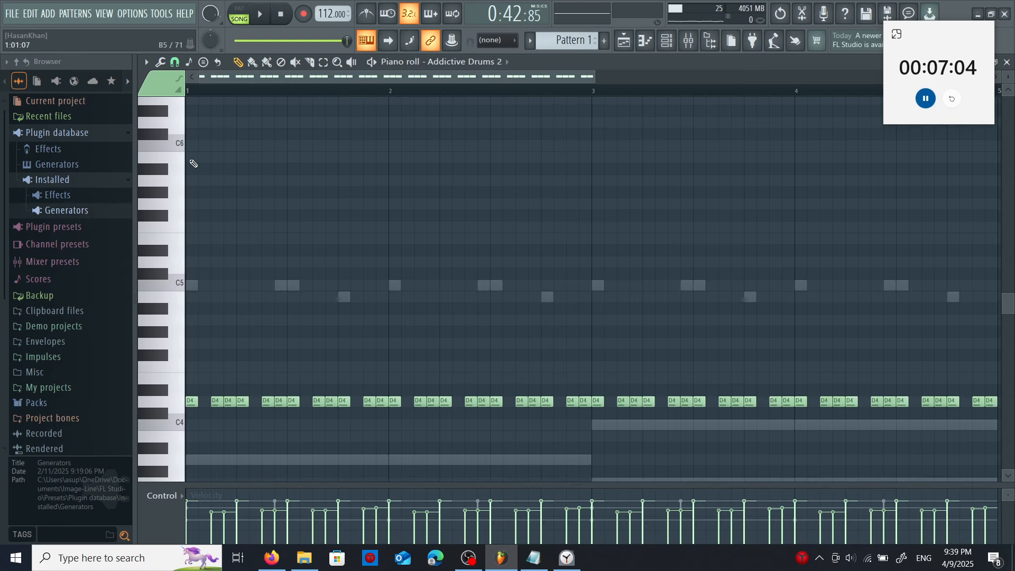
pyautogui.scroll(3, 193, 169)
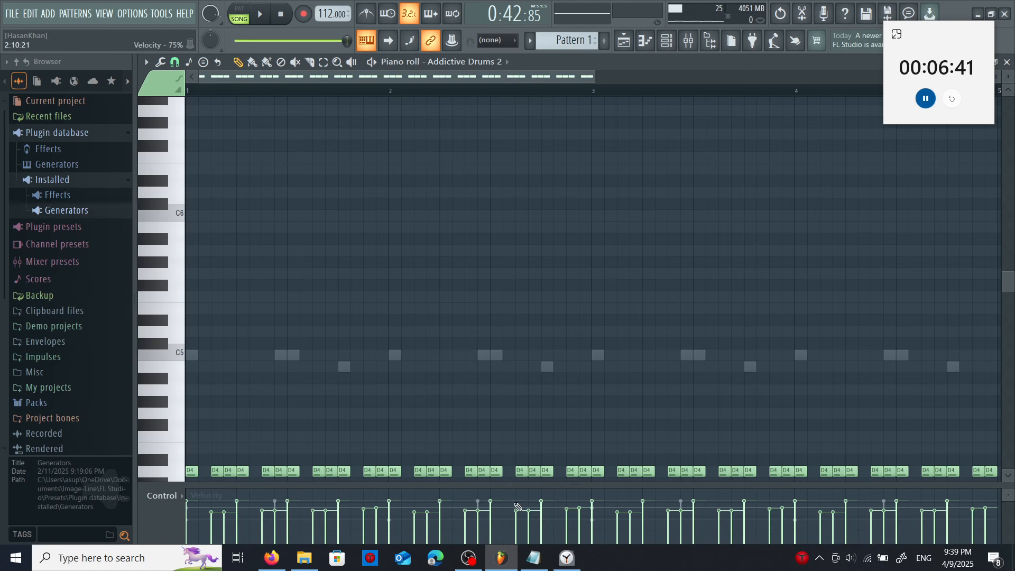
# Look up the tom note range for the drumset in the Blind Day Cheatsheet text file in Notepad
pyautogui.hotkey('alt', 'Tab')
pyautogui.moveTo(824, 399); pyautogui.dragTo(887, 399)
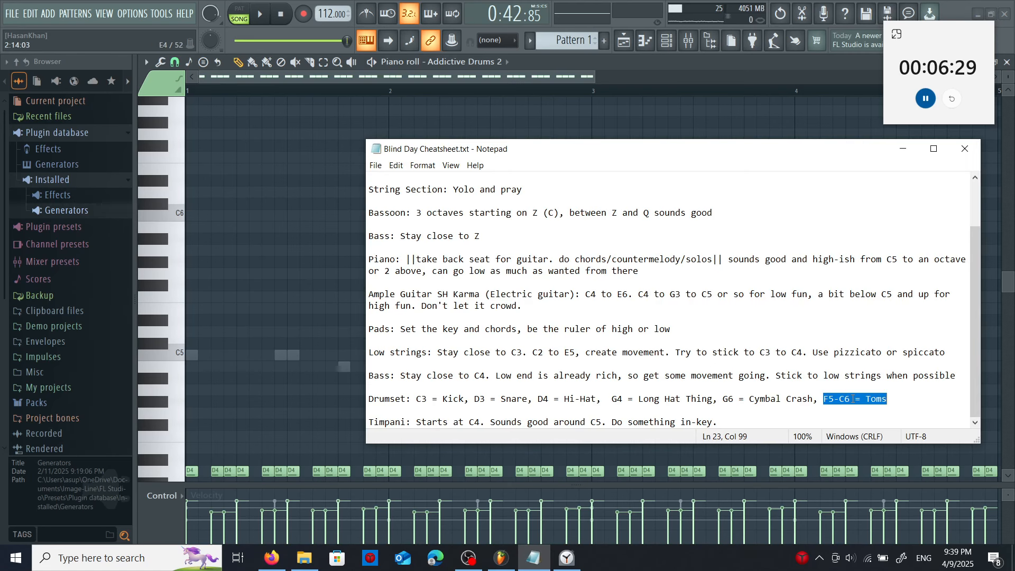
pyautogui.hotkey('alt', 'Tab')
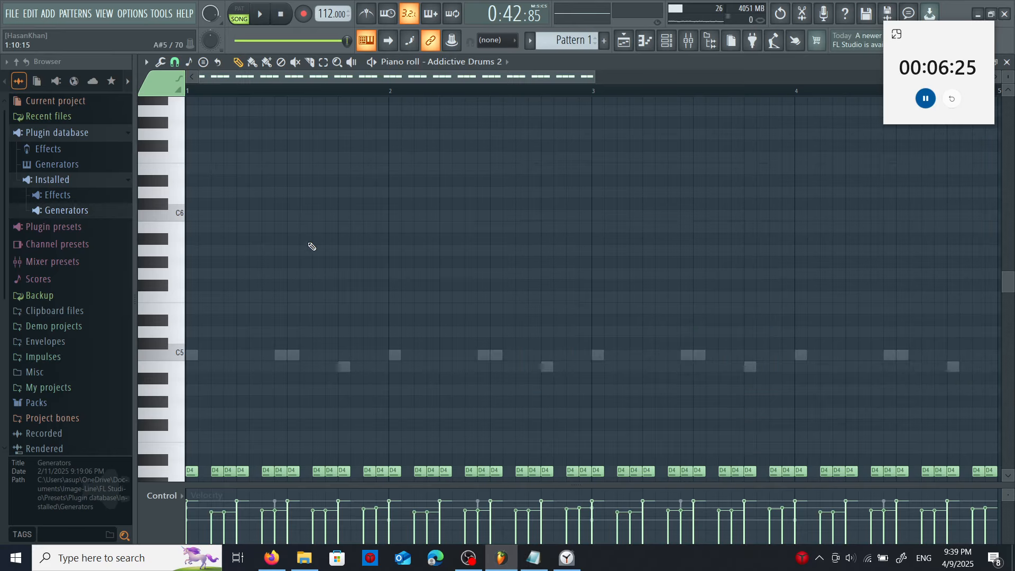
# Add syncopated D6 tom hits across all four bars of Pattern 1's Addictive Drums 2 part
pyautogui.click(227, 198)
pyautogui.scroll(-4, 272, 194)
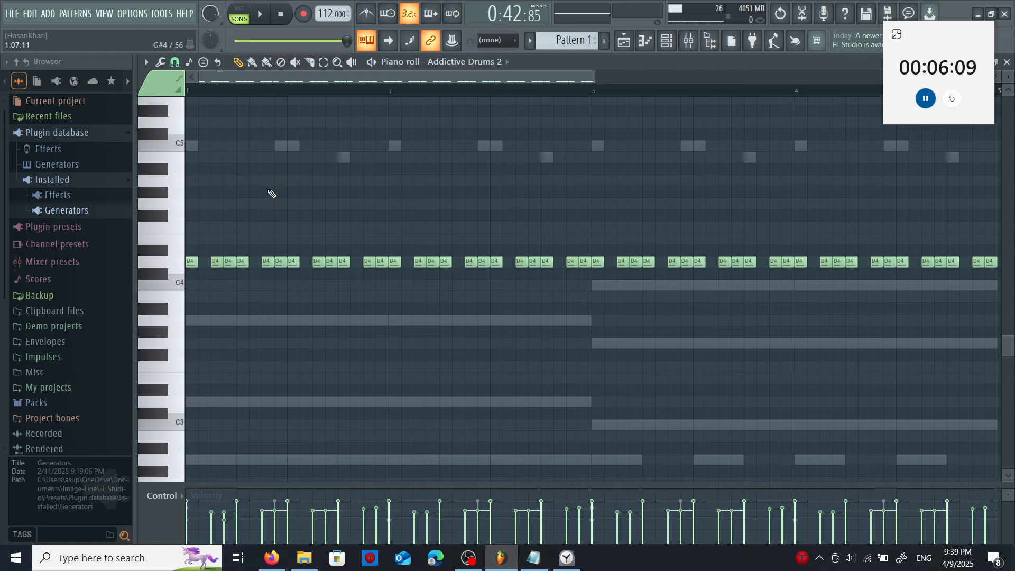
pyautogui.scroll(2, 272, 195)
pyautogui.scroll(2, 286, 158)
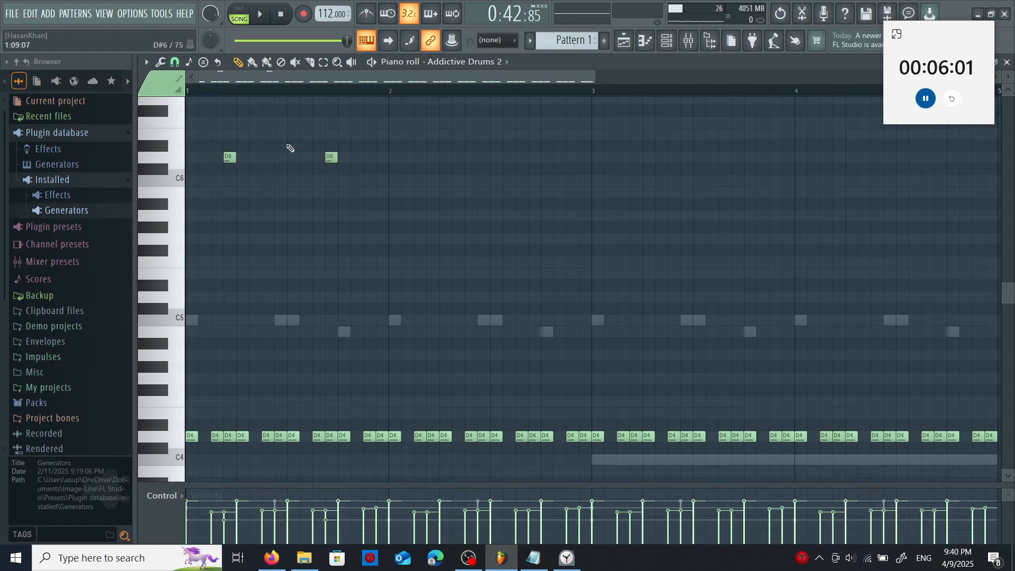
pyautogui.moveTo(356, 146); pyautogui.dragTo(210, 176)
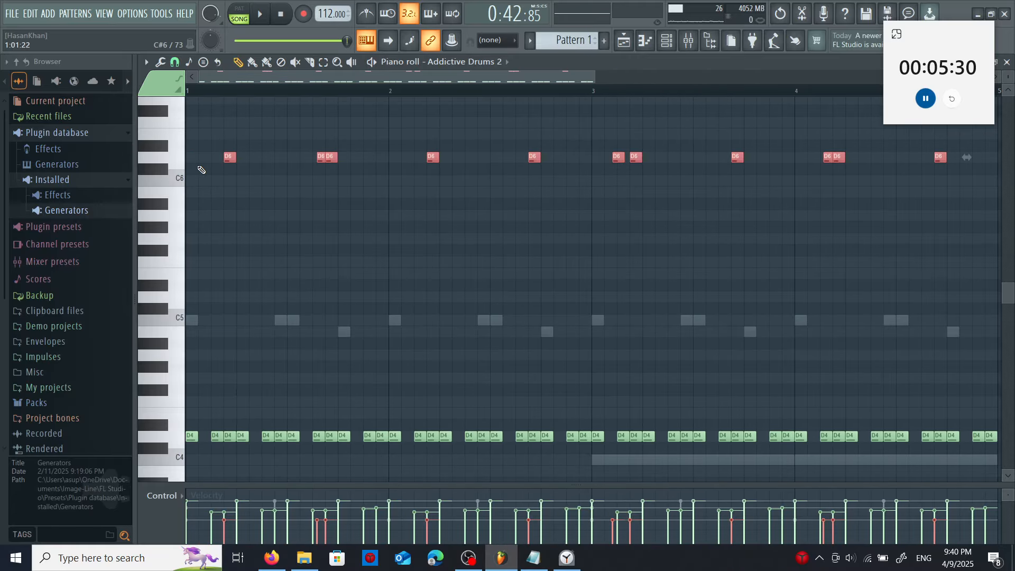
# Select Pattern 2 in the playlist and open it for note editing
pyautogui.press('F5')
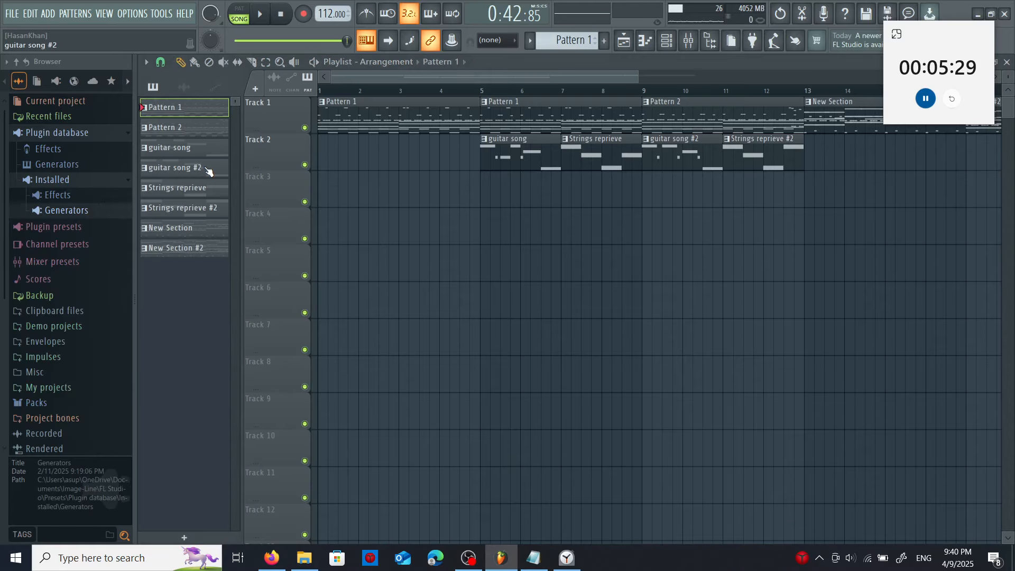
pyautogui.click(204, 131)
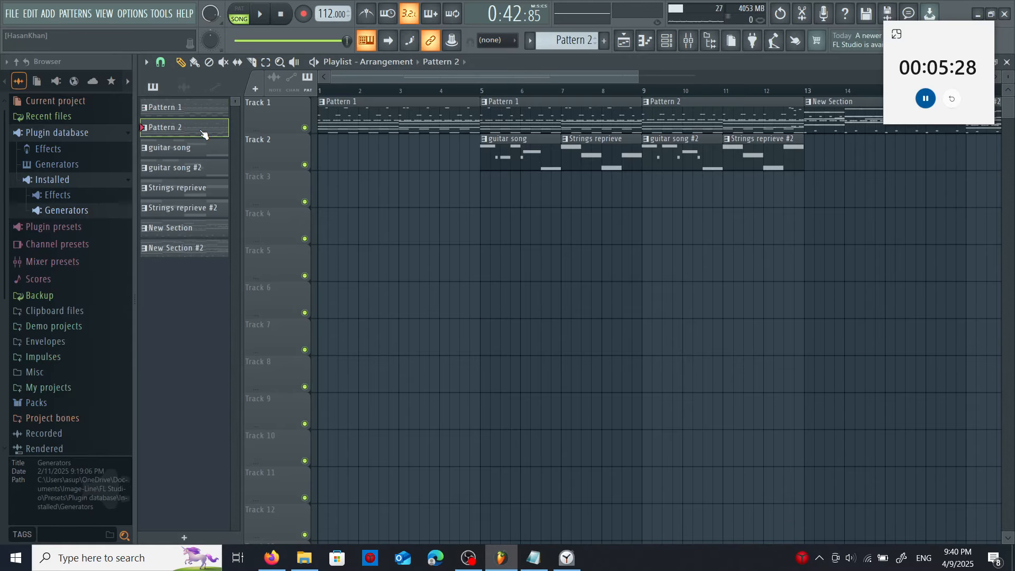
pyautogui.click(653, 45)
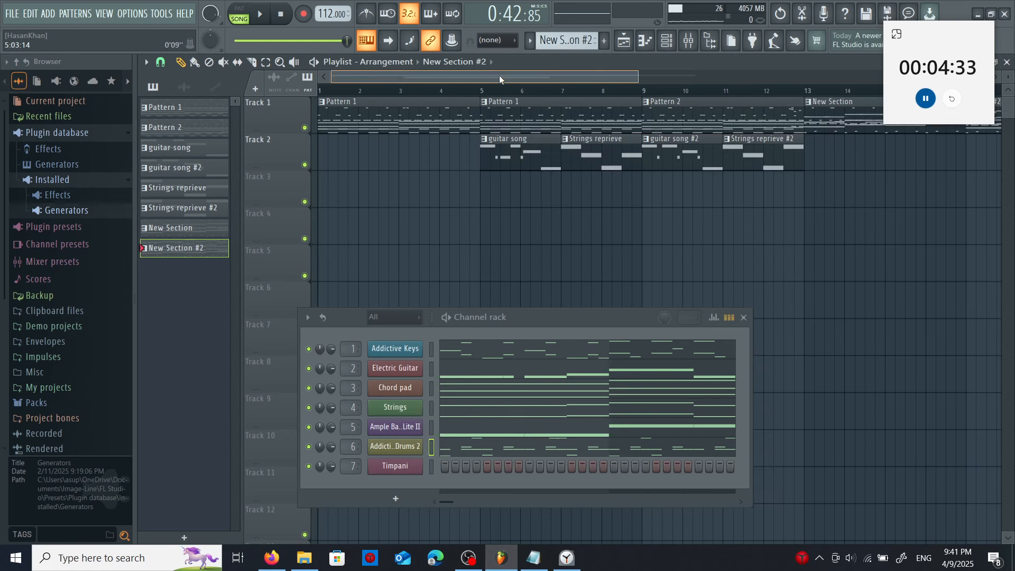
# Create a volume automation clip for the Timpani mixer track and close the mixer
pyautogui.moveTo(499, 77); pyautogui.dragTo(693, 87)
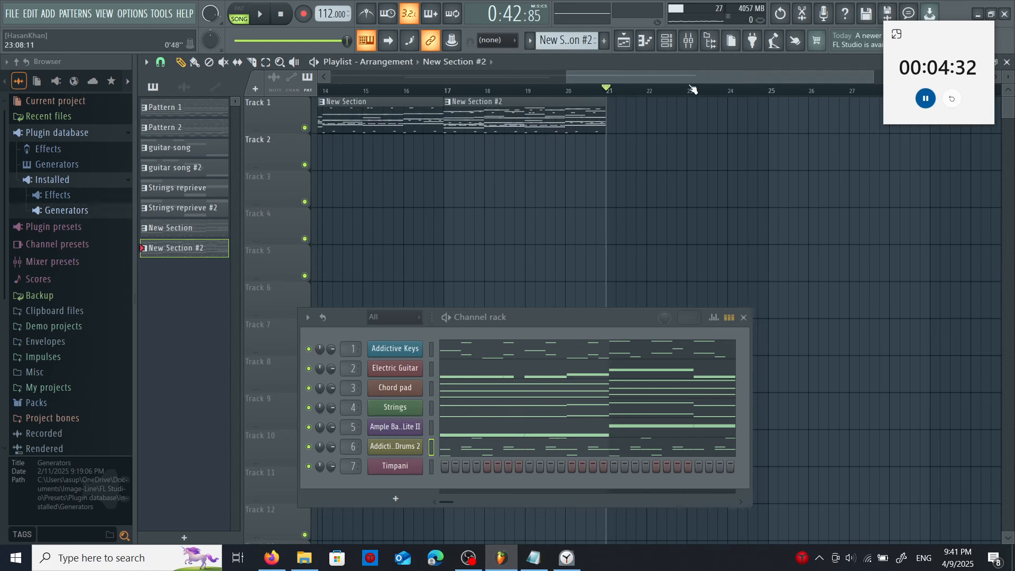
pyautogui.moveTo(624, 78); pyautogui.dragTo(388, 104)
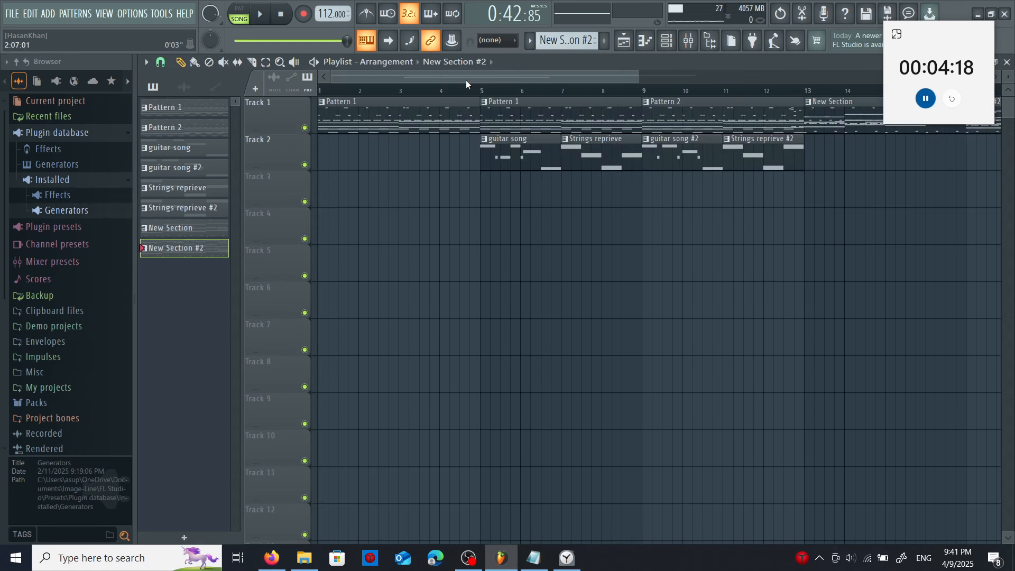
pyautogui.moveTo(466, 80); pyautogui.dragTo(708, 53)
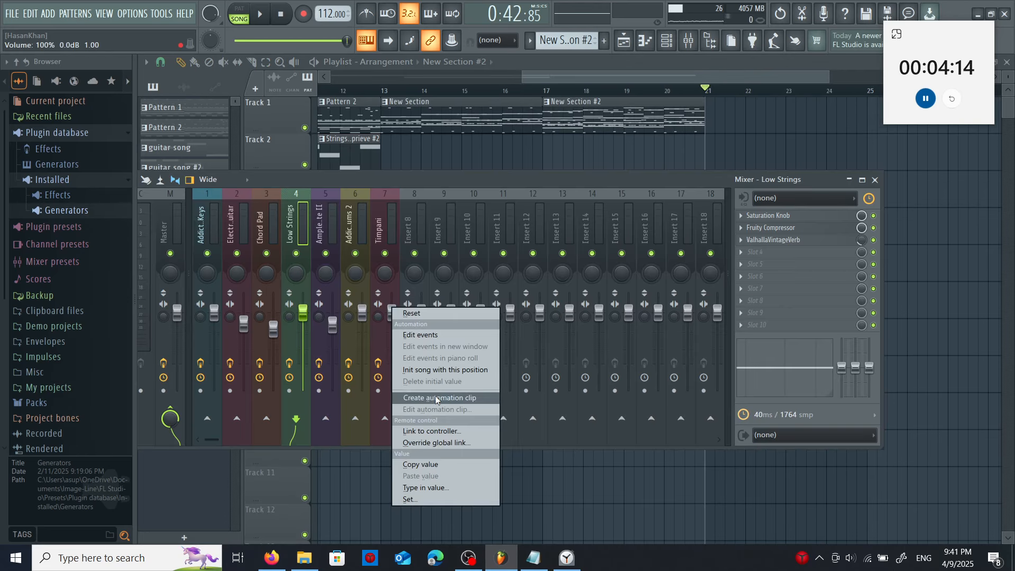
pyautogui.click(433, 399)
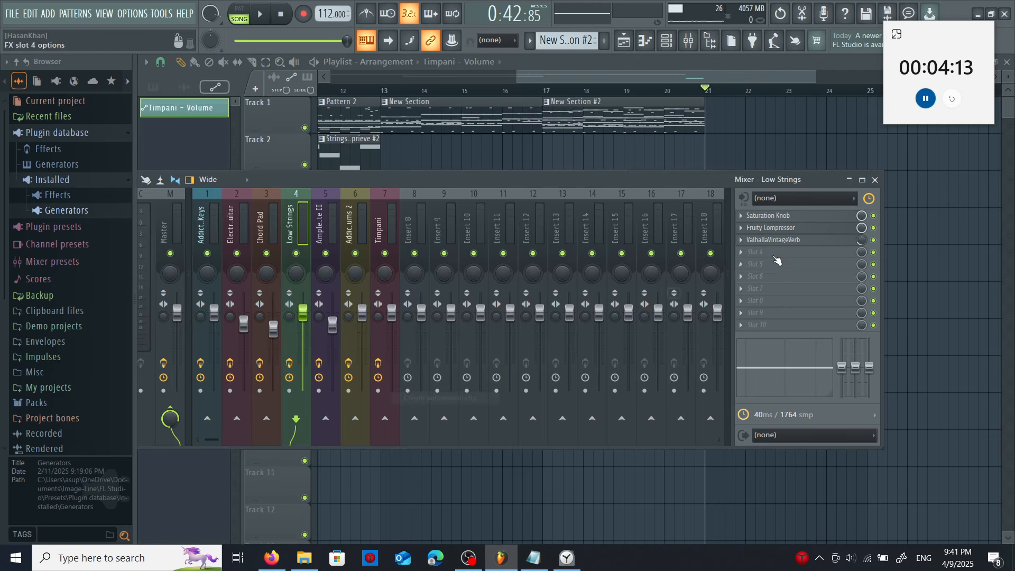
pyautogui.click(878, 182)
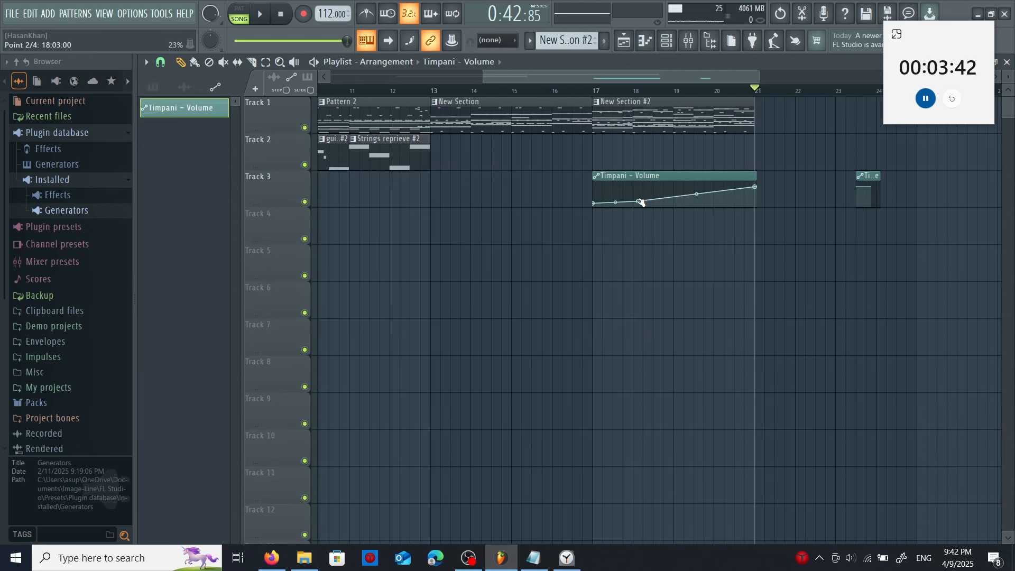
# Raise the Timpani - Volume automation point near bar 18 in the rising curve under New Section #2, and list the patterns again
pyautogui.moveTo(641, 203); pyautogui.dragTo(647, 197)
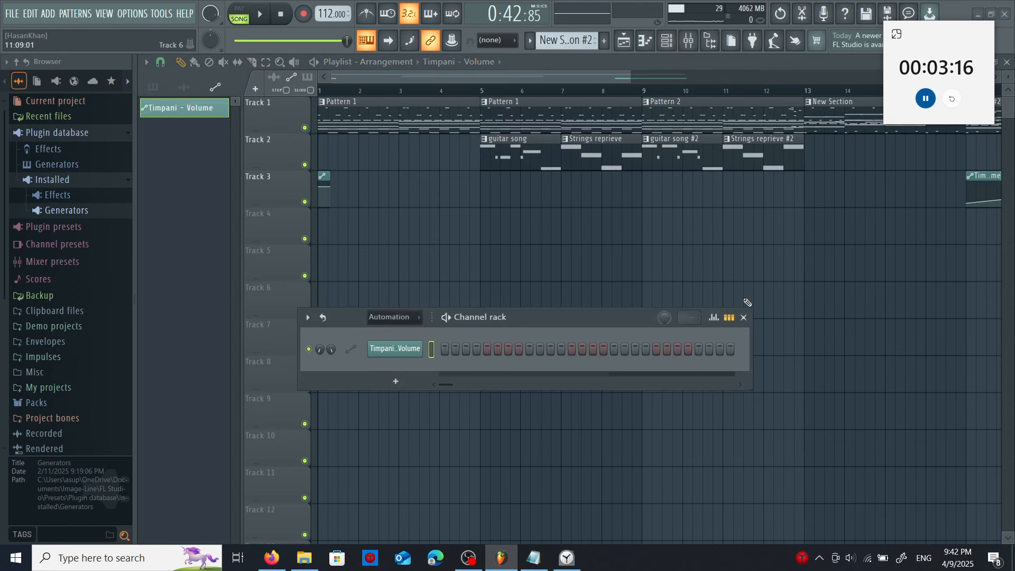
pyautogui.click(744, 318)
pyautogui.click(153, 86)
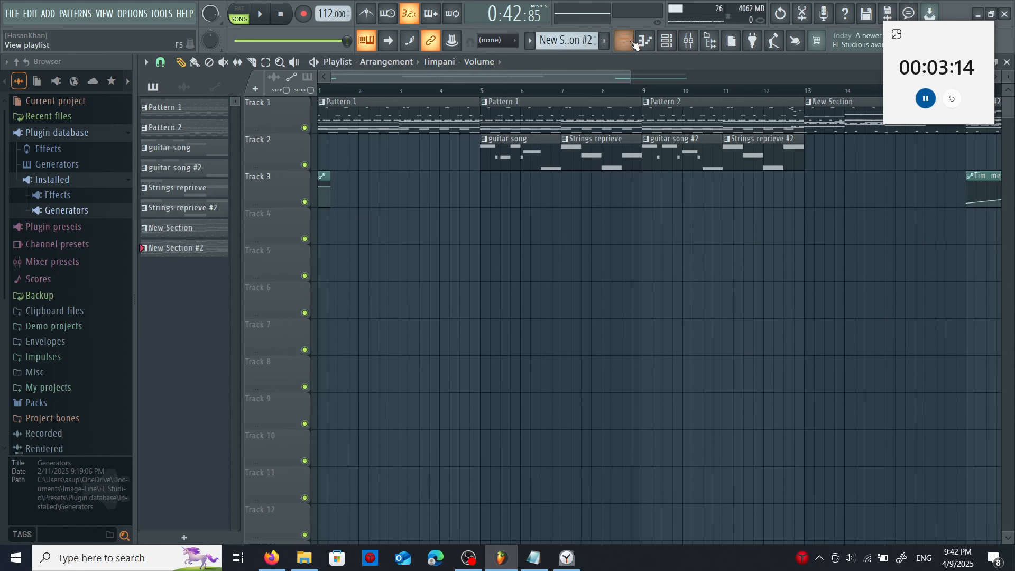
# Open New Section's Addictive Keys part for note editing and randomize its note velocities
pyautogui.click(665, 37)
pyautogui.click(391, 318)
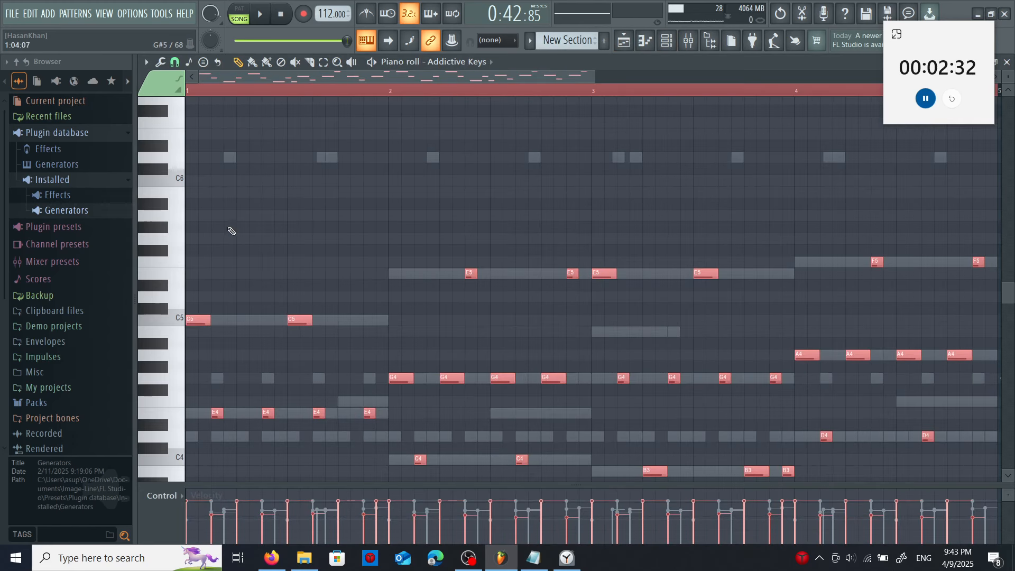
pyautogui.hotkey('alt', 'r')
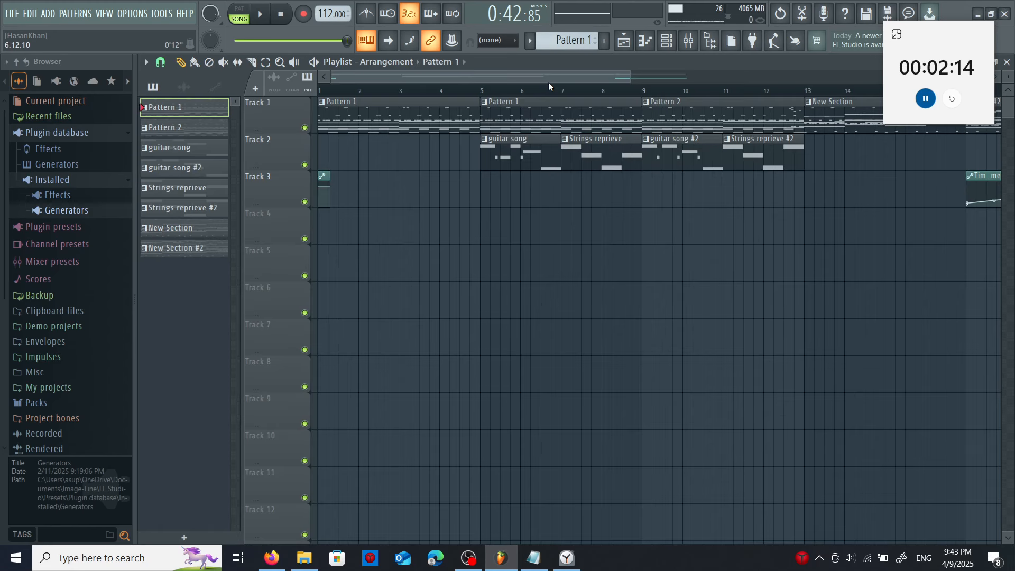
# Automate the Low Strings mixer volume with a four-bar clip on Track 4, repeating the clip from bar 9
pyautogui.moveTo(548, 82); pyautogui.dragTo(582, 81)
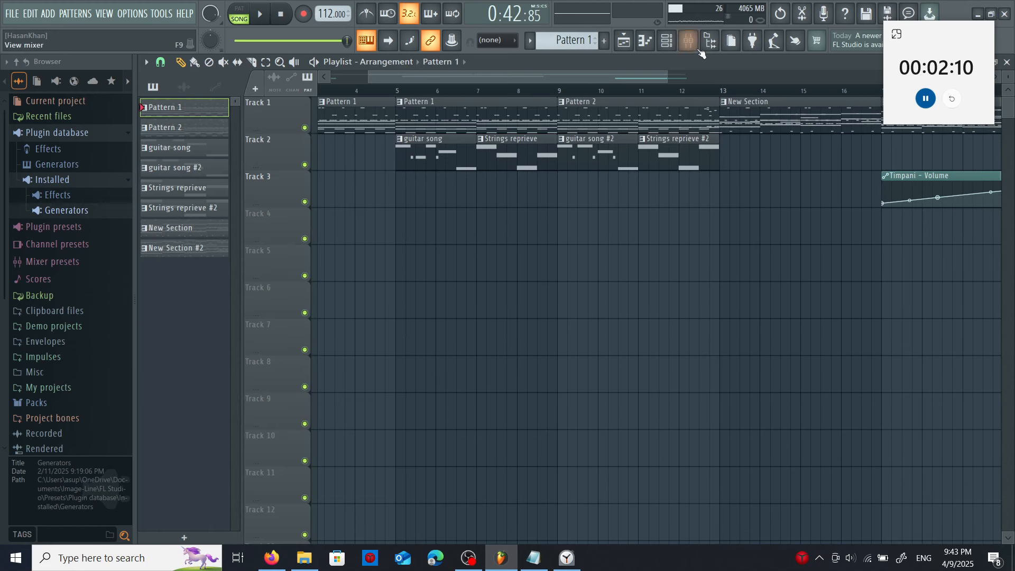
pyautogui.click(689, 41)
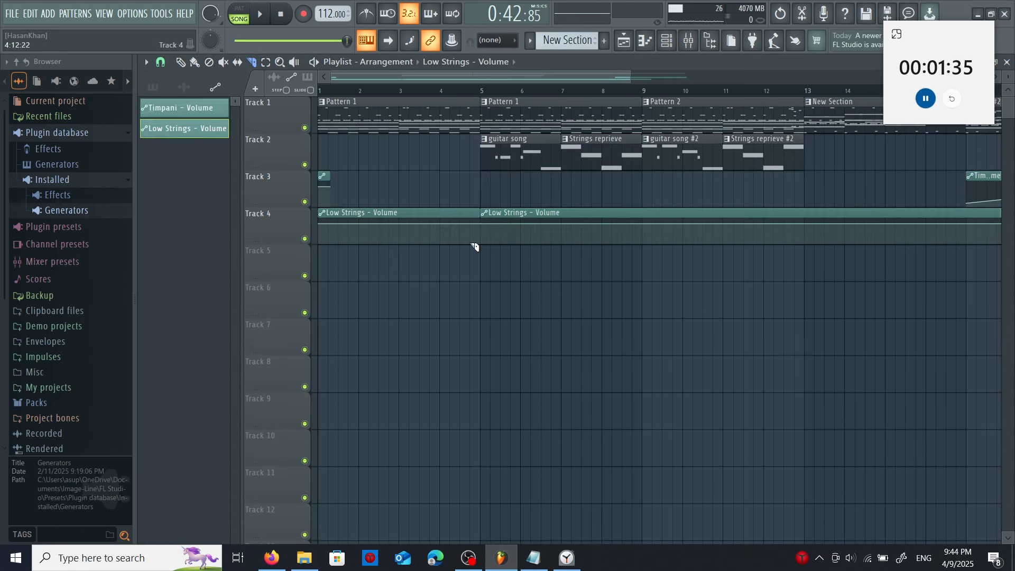
pyautogui.rightClick(555, 211)
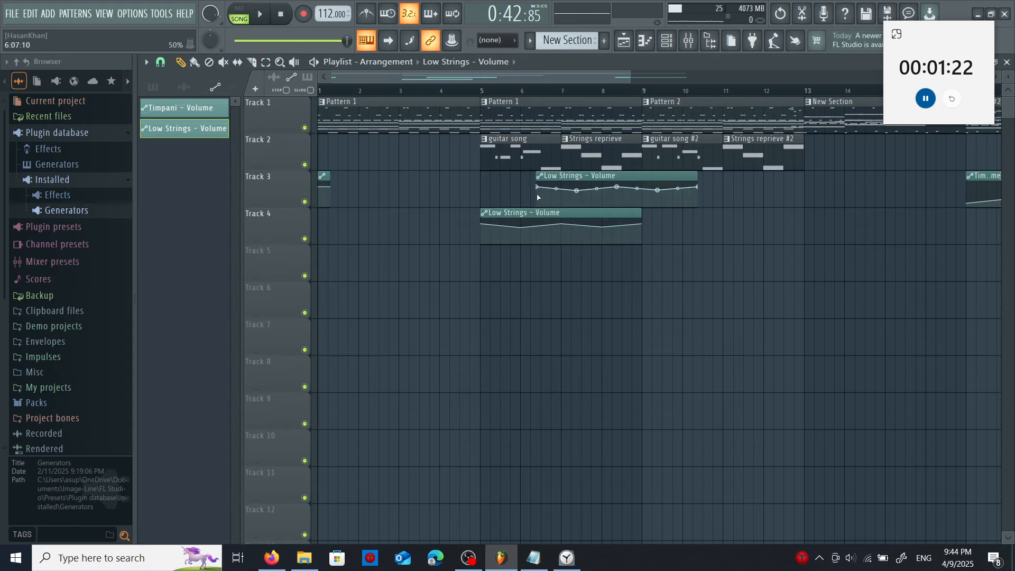
pyautogui.click(654, 220)
pyautogui.moveTo(677, 215); pyautogui.dragTo(667, 216)
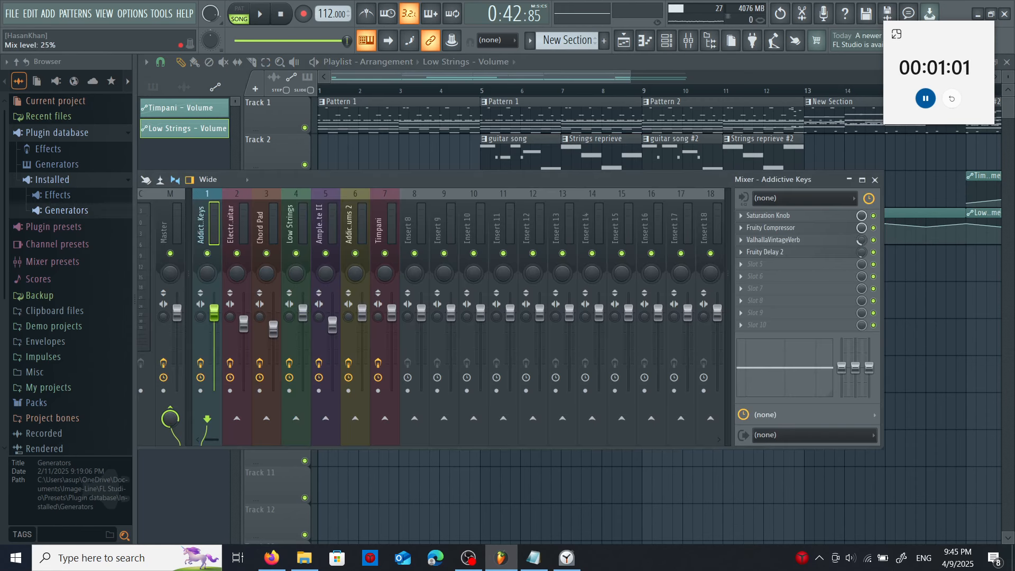
# Add Fruity Parametric EQ 2 to the Addictive Keys mixer track and lower its band 7 high shelf at about 6 kHz
pyautogui.click(753, 261)
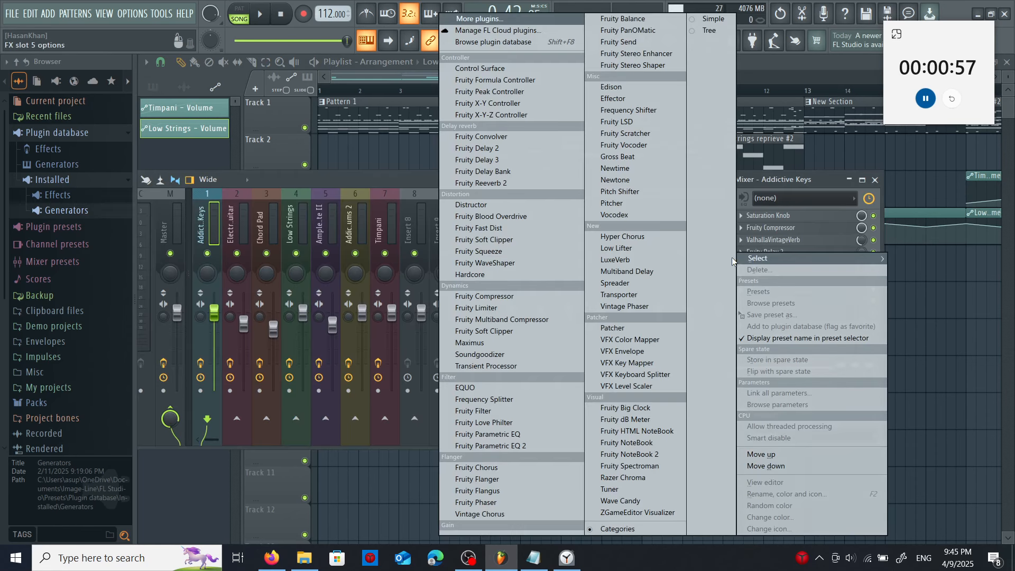
pyautogui.click(540, 444)
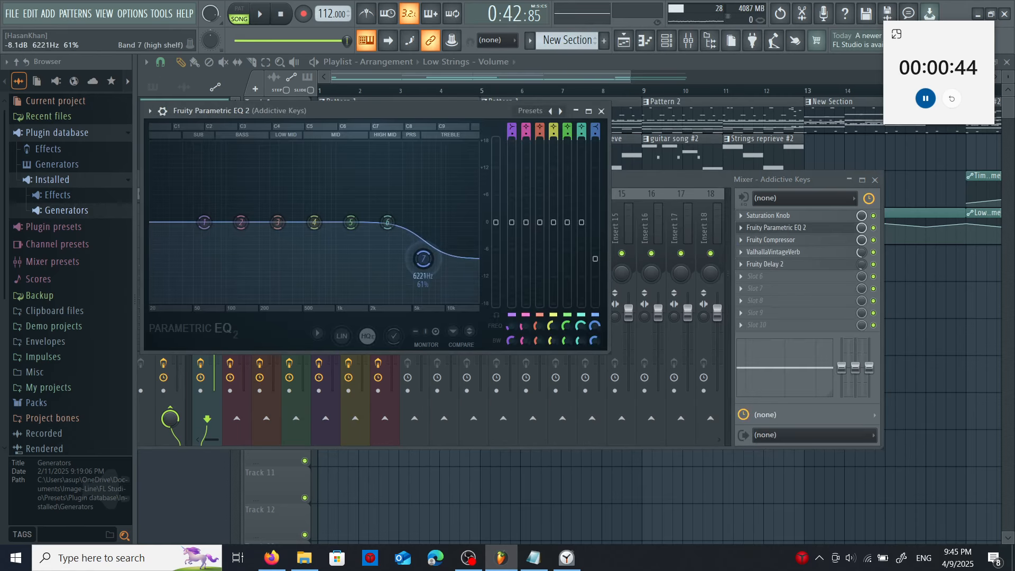
pyautogui.moveTo(420, 265); pyautogui.dragTo(417, 267)
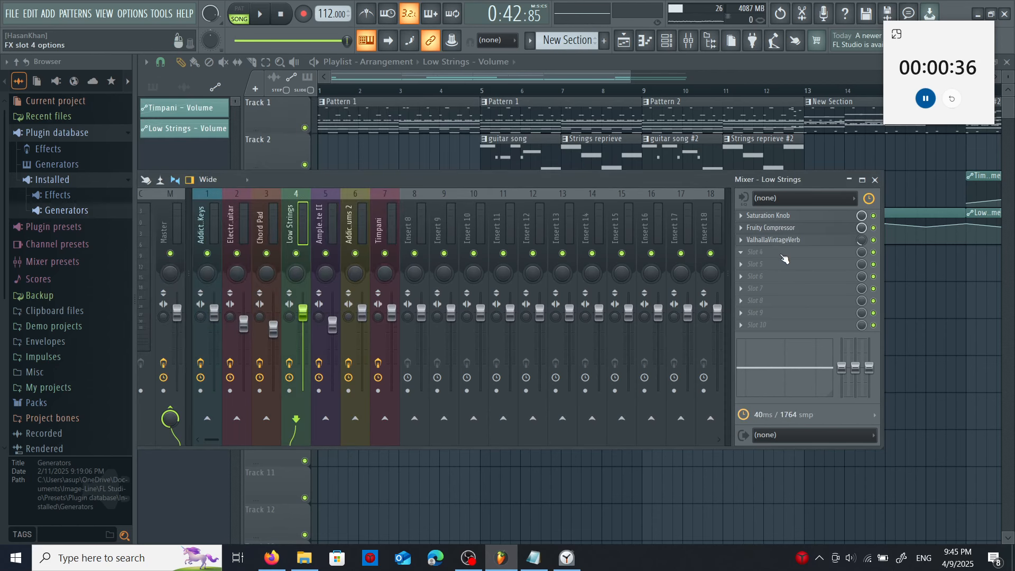
# Open the effect choices for Low Strings slot 4 and load Fruity Delay 2 into slot 4 of Addictive Drums 2
pyautogui.click(771, 252)
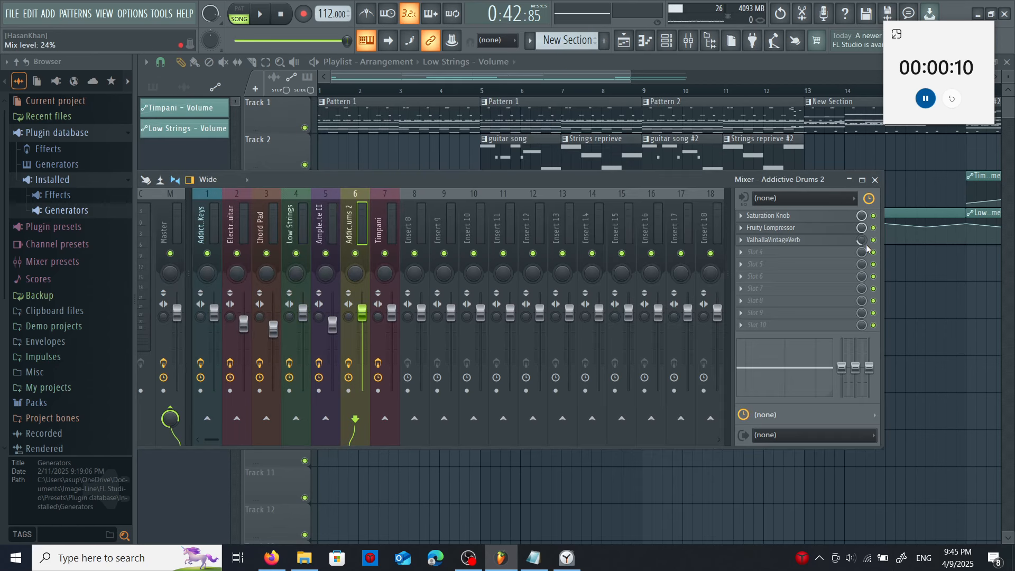
pyautogui.click(792, 256)
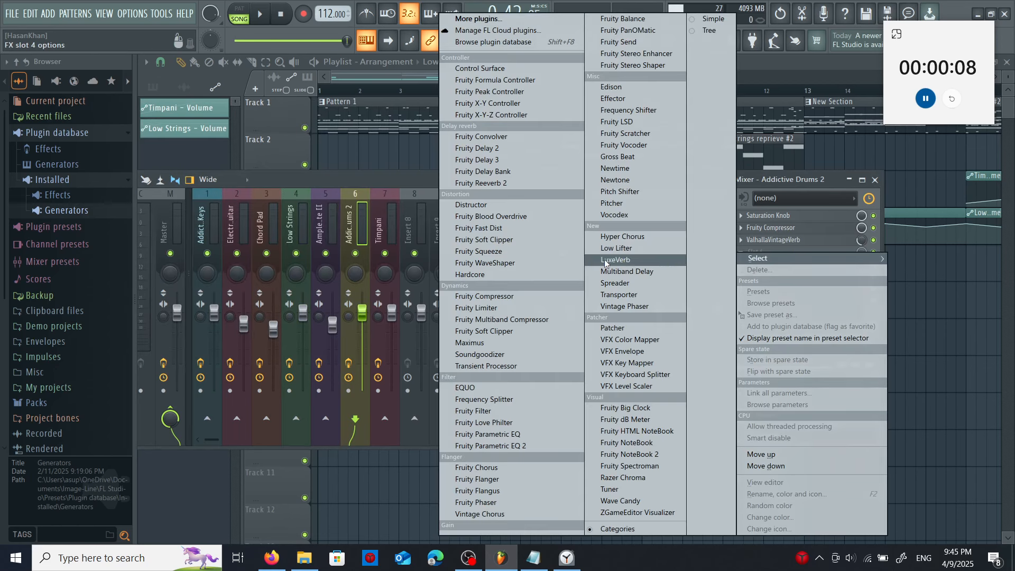
pyautogui.click(484, 148)
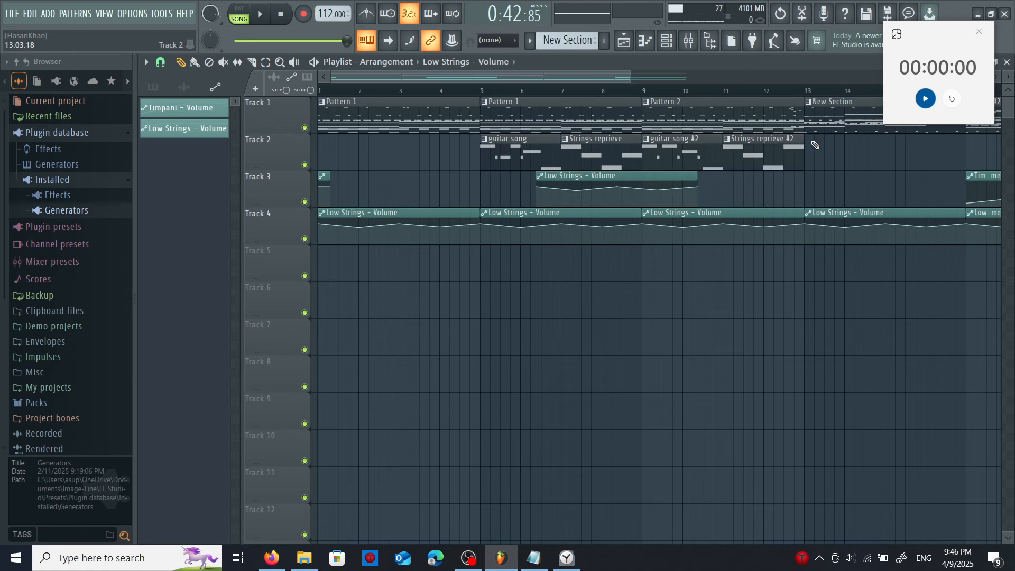
# Play the opening of the arrangement and review the instrument tracks through New Section and New Section #2, returning to bar 1
pyautogui.moveTo(543, 79); pyautogui.dragTo(492, 77)
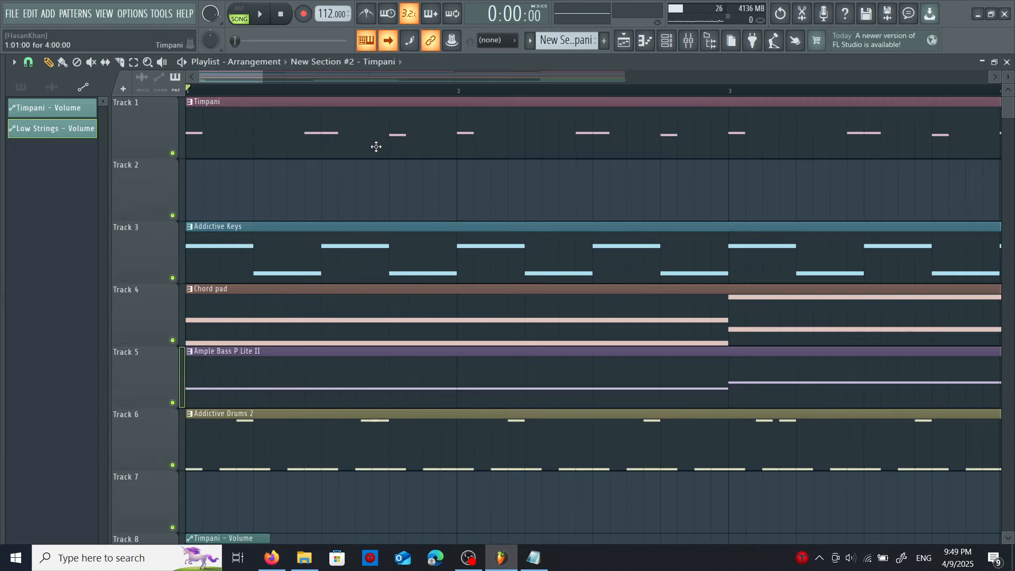
pyautogui.press('XF86AudioLowerVolume')
pyautogui.press('space')
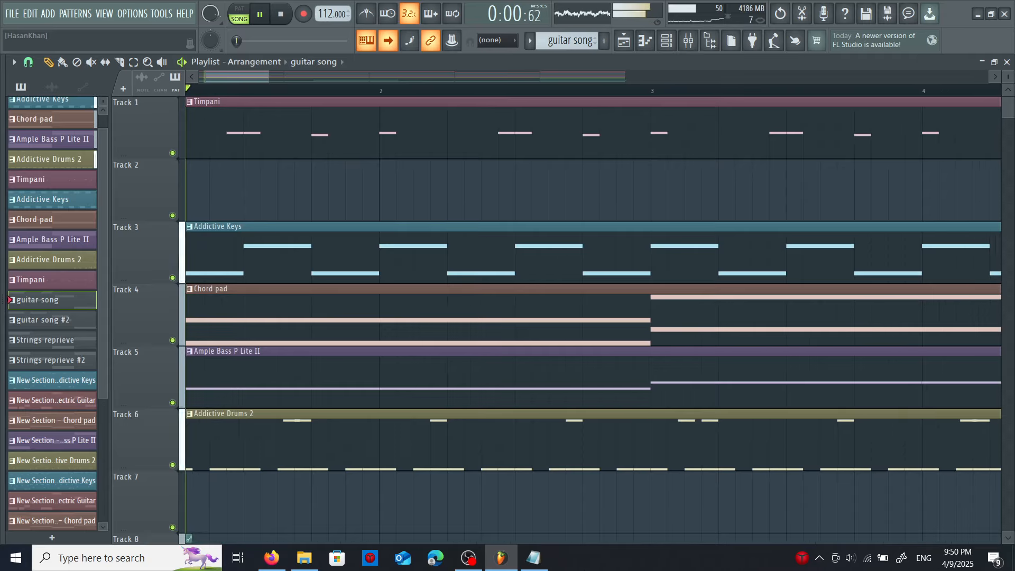
pyautogui.press('space')
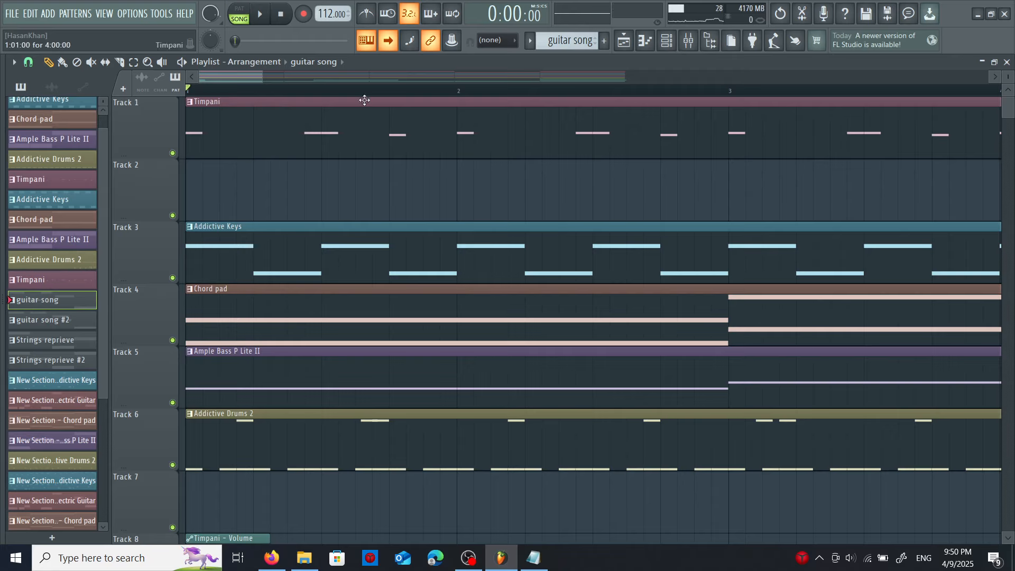
pyautogui.moveTo(250, 74); pyautogui.dragTo(463, 69)
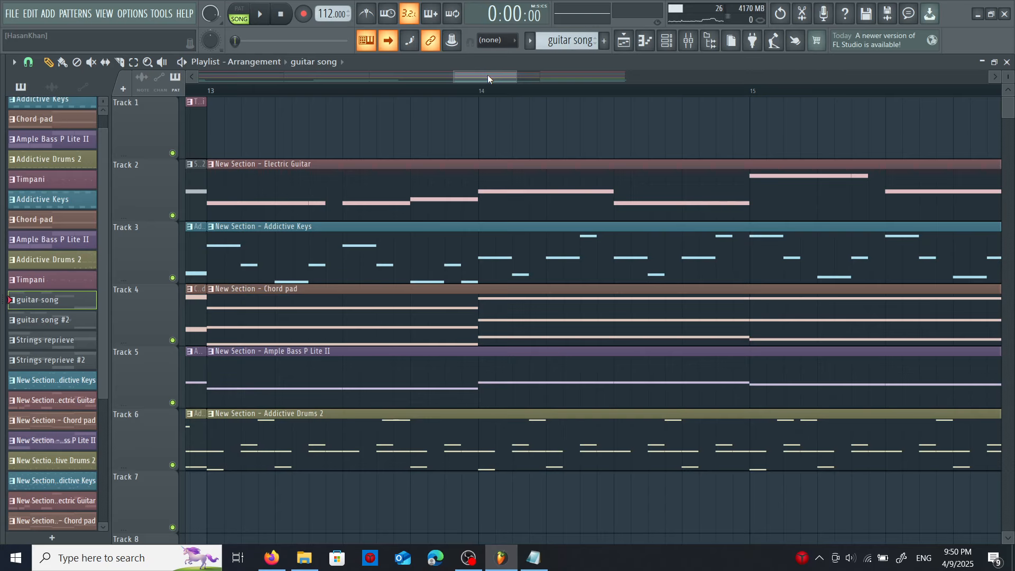
pyautogui.moveTo(488, 75); pyautogui.dragTo(574, 69)
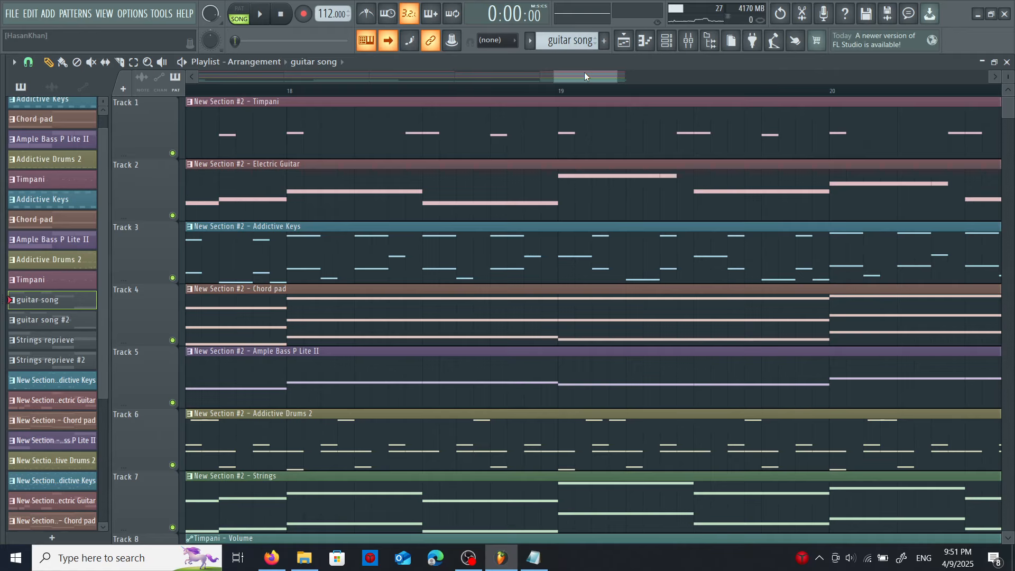
pyautogui.moveTo(585, 73); pyautogui.dragTo(230, 72)
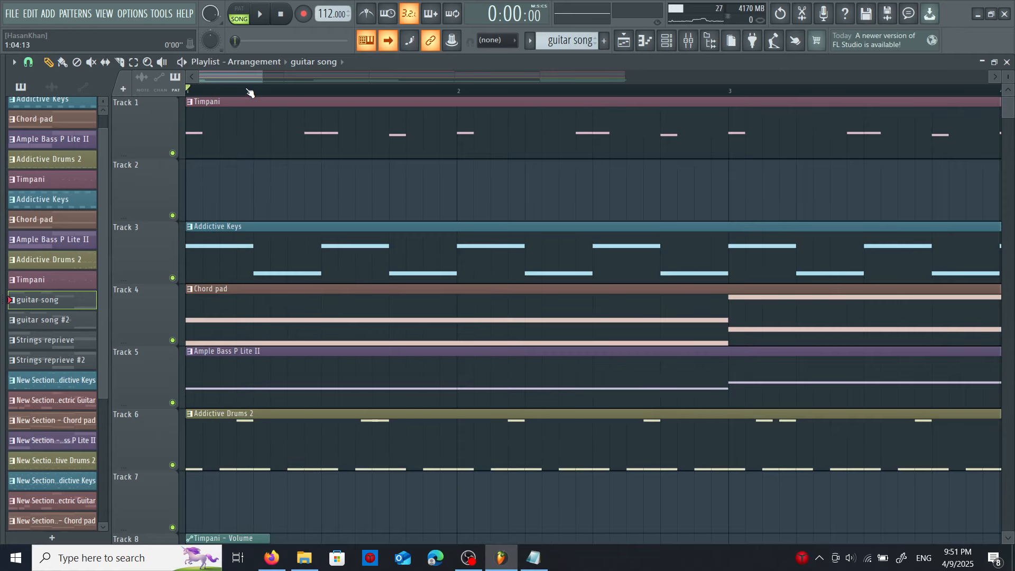